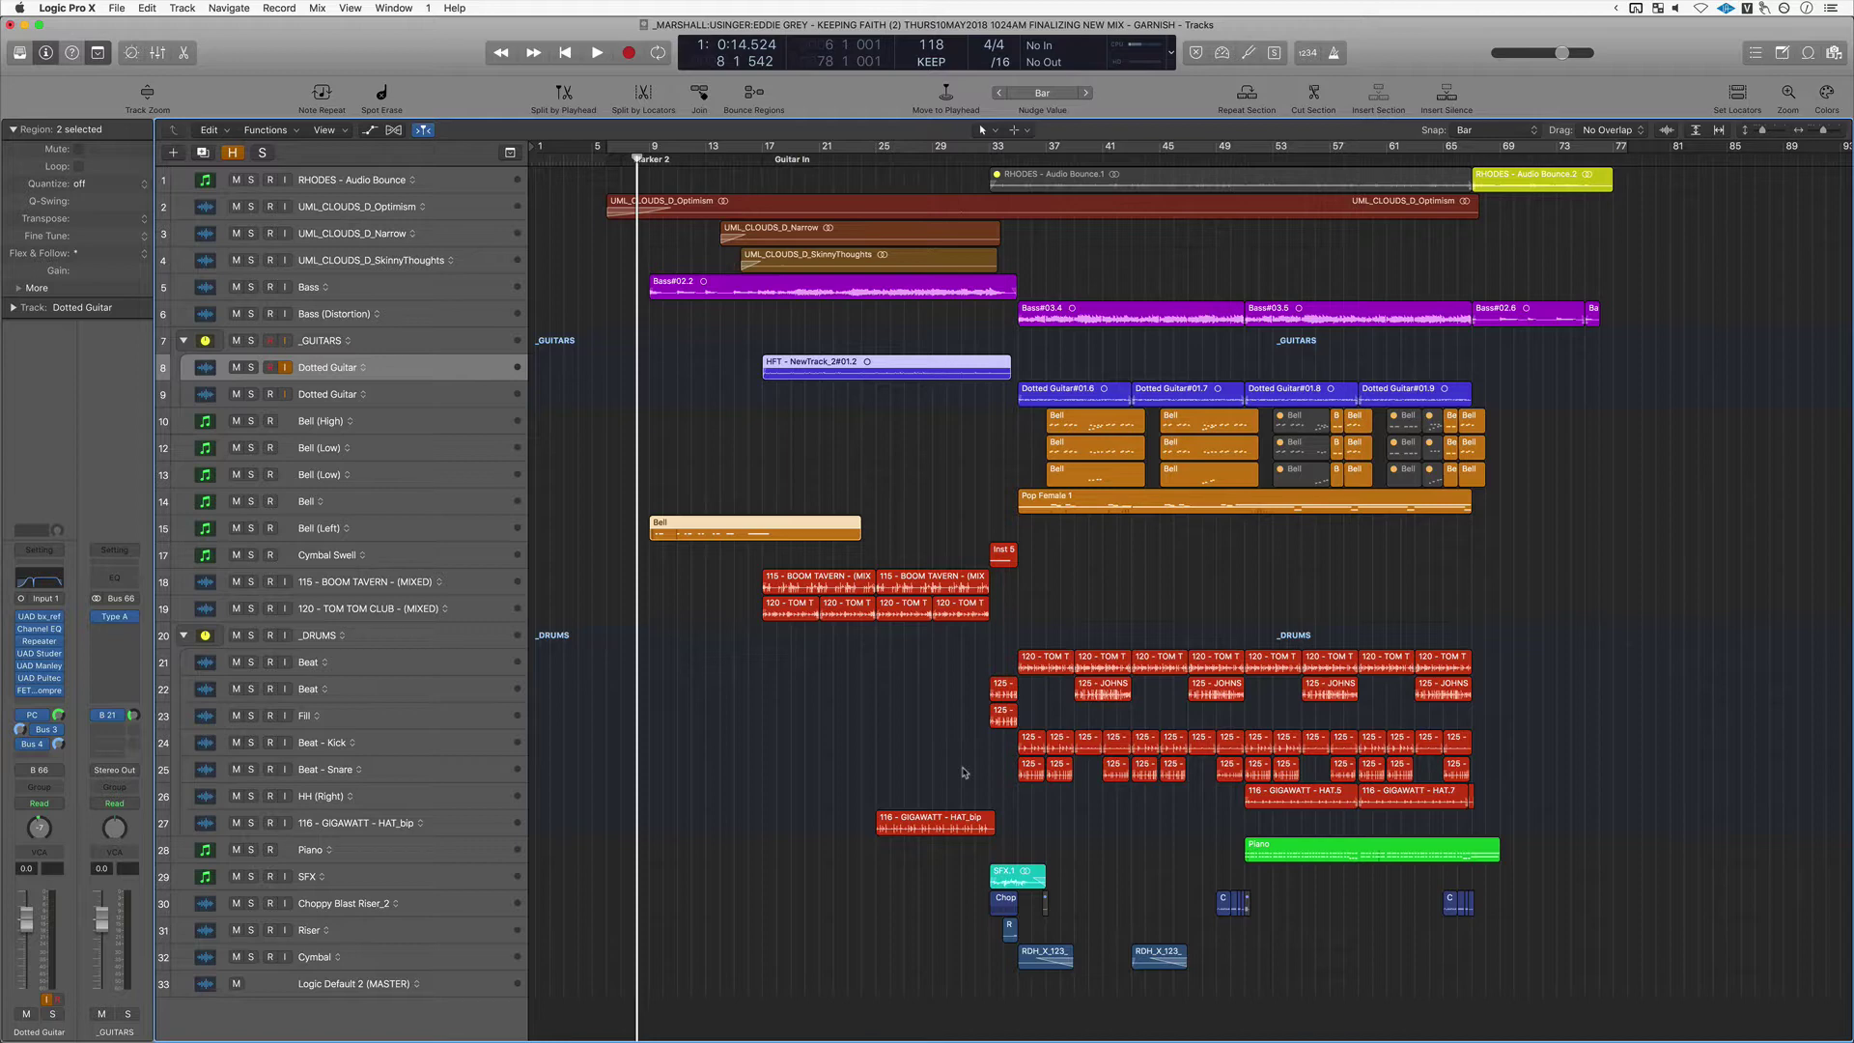
# Bypass all Audio FX plug-ins on one Mixer channel strip, then hide the Mixer.
pyautogui.press('x')
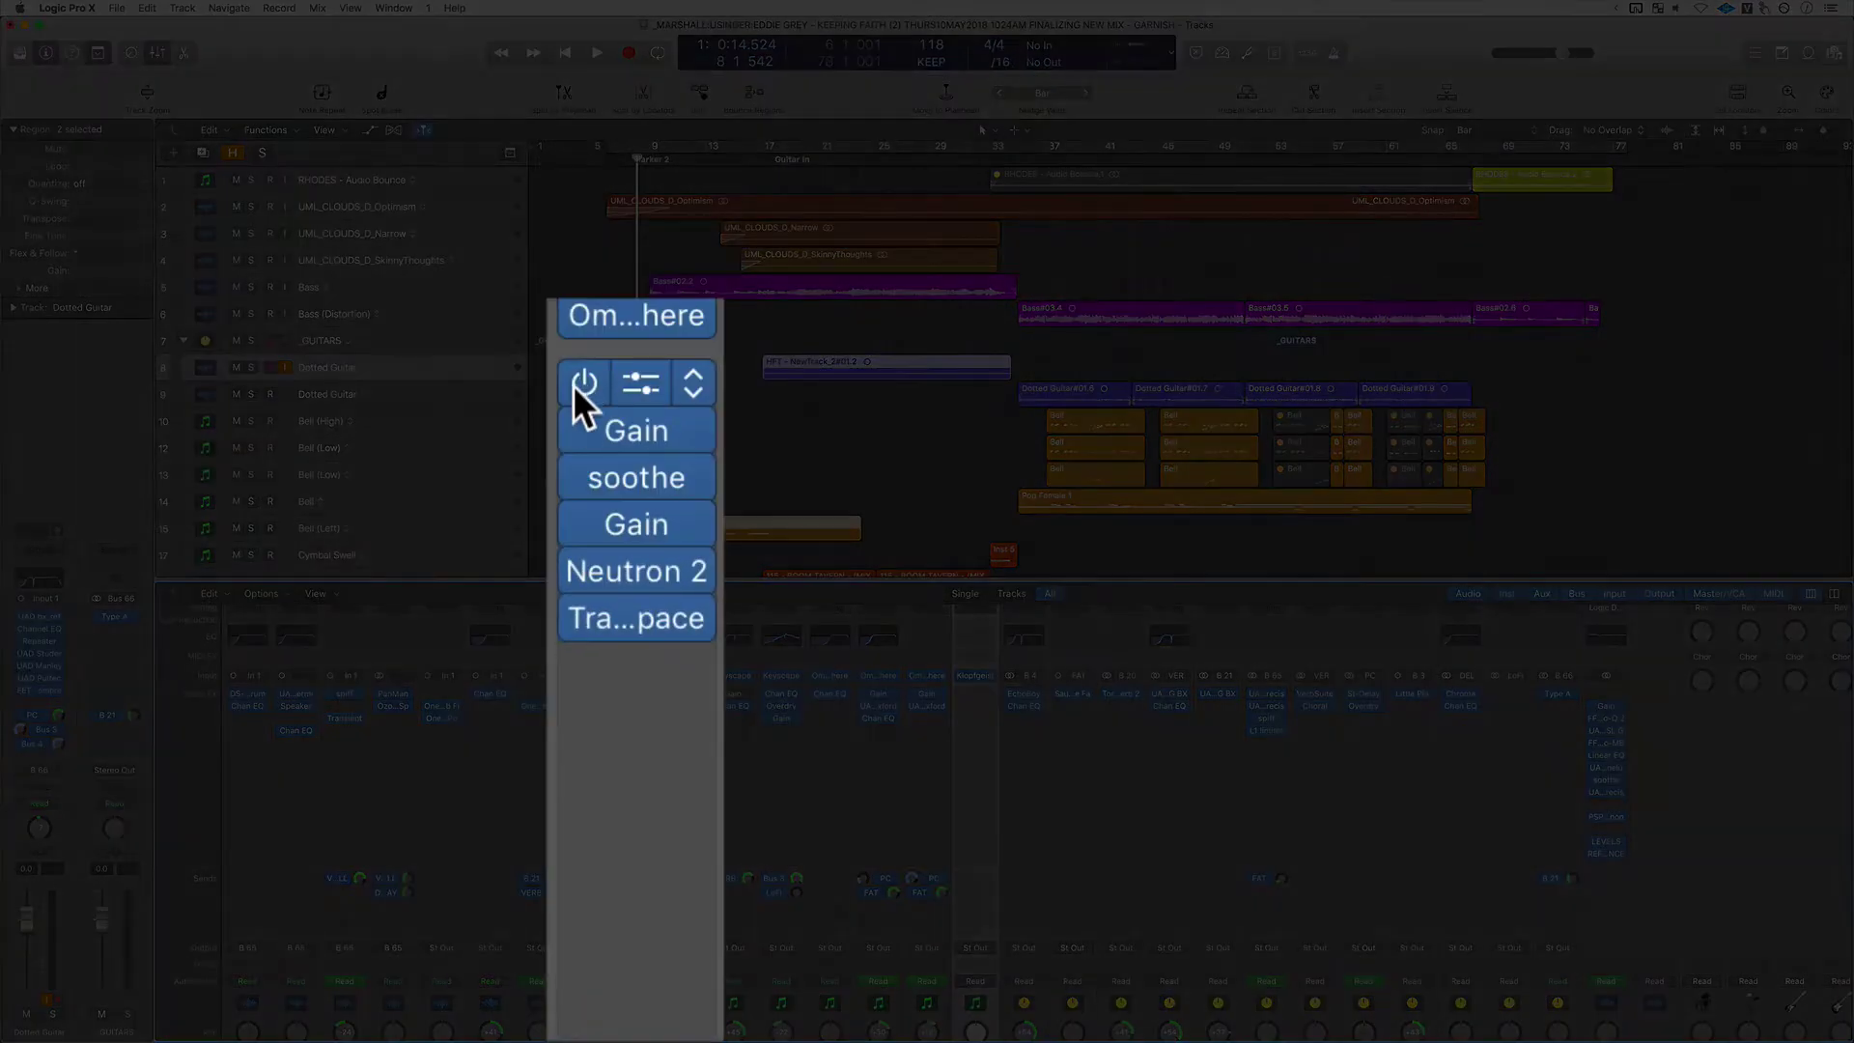
pyautogui.moveTo(574, 384); pyautogui.dragTo(576, 668)
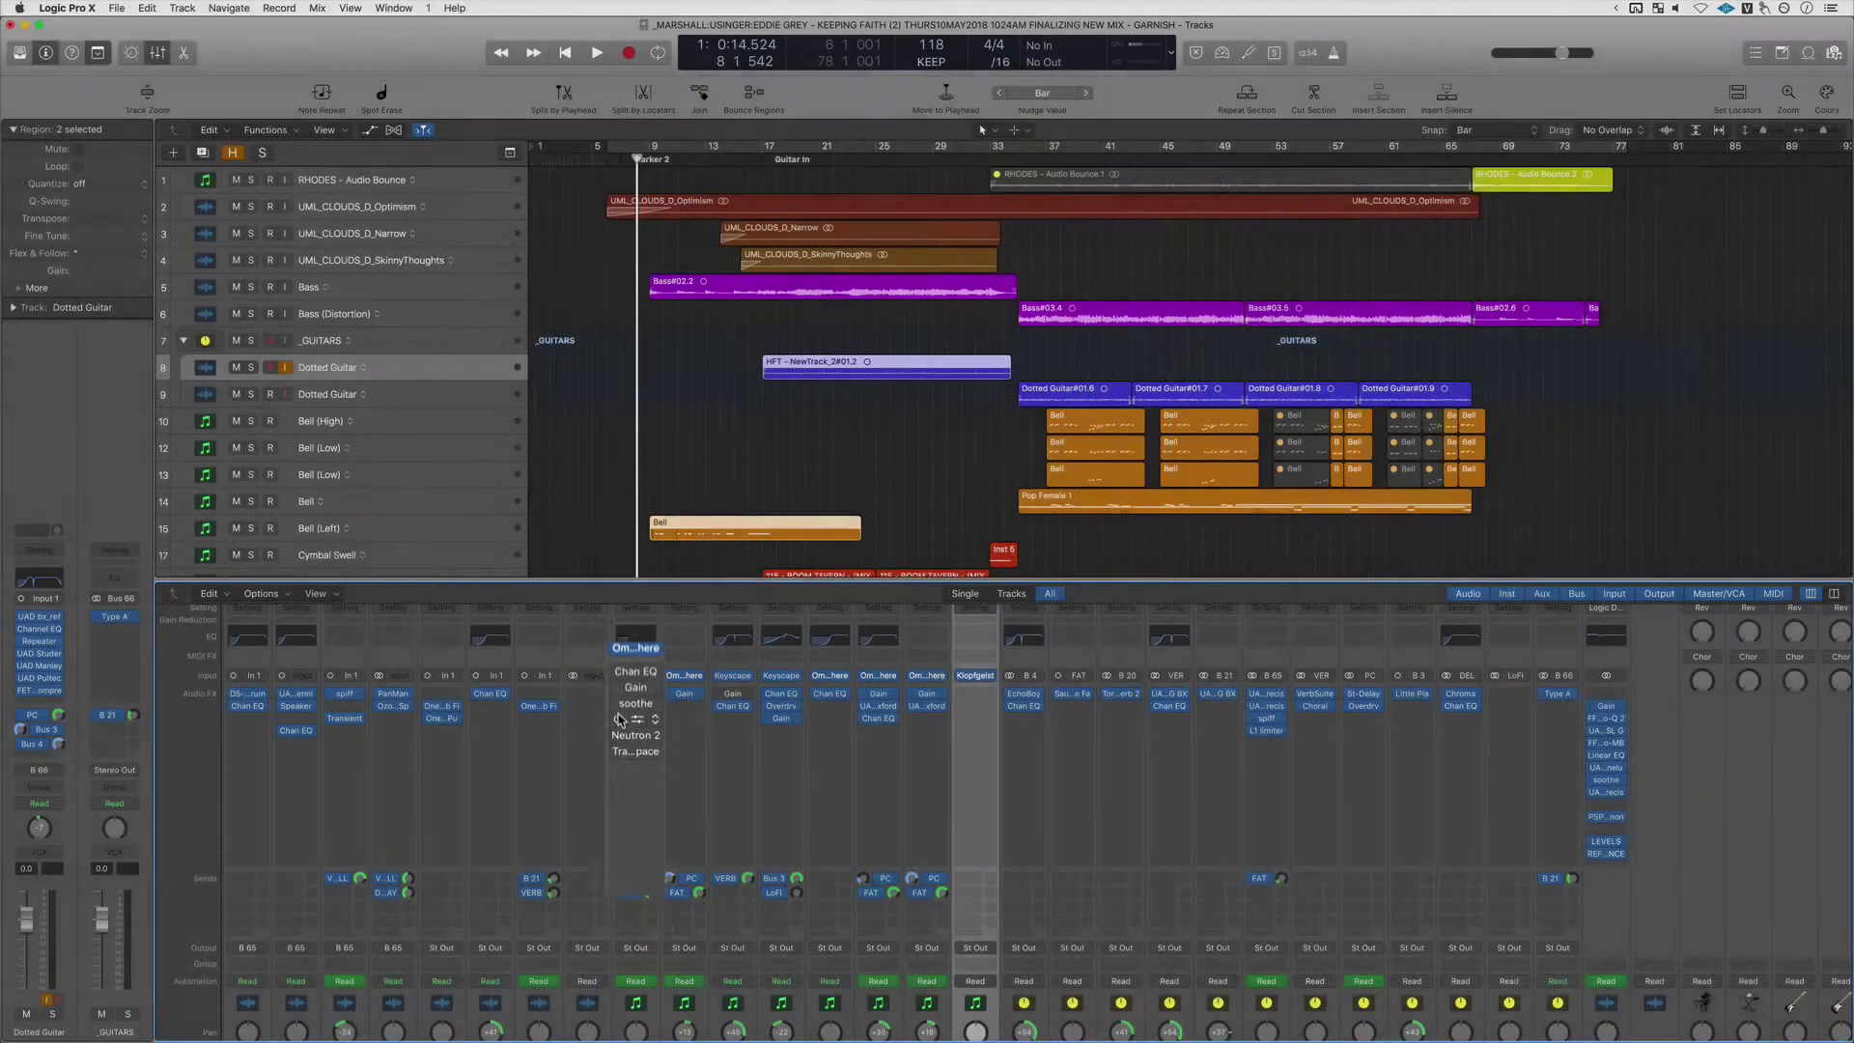
pyautogui.press('x')
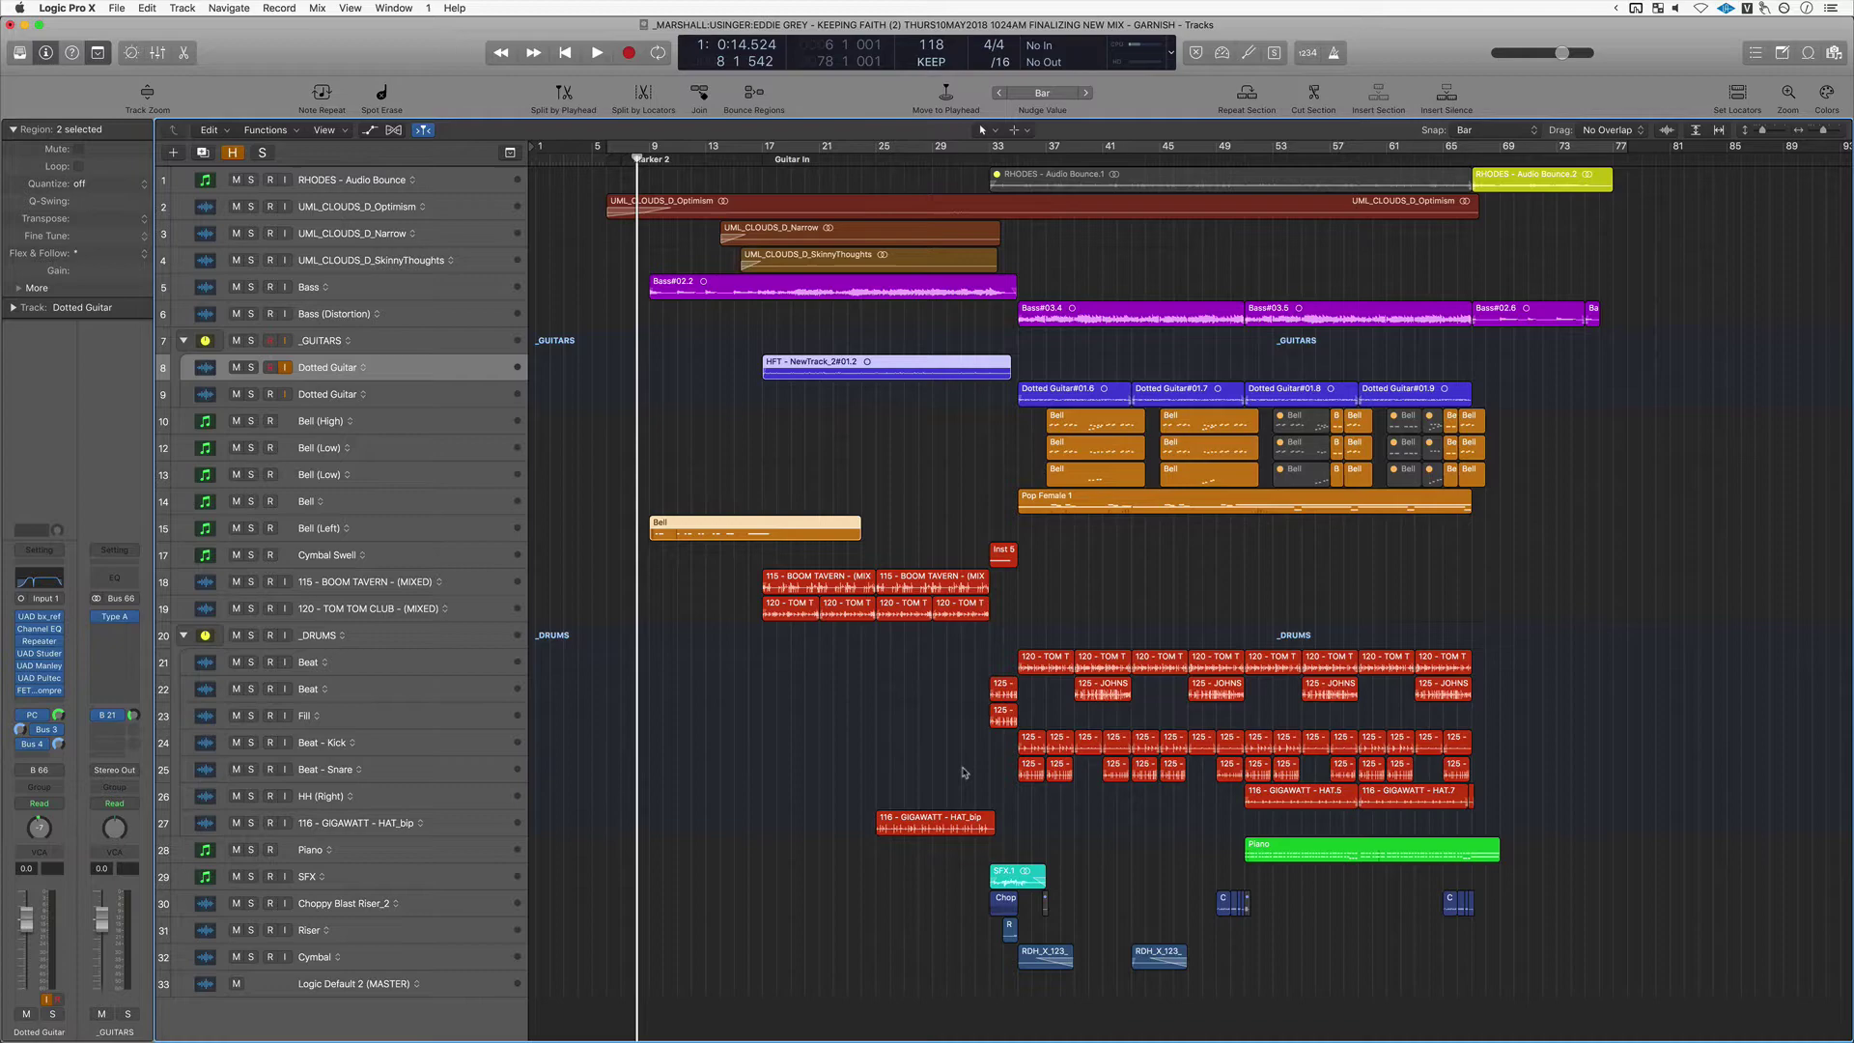
# Show the Mixer below the tracks with wide channel strips displaying sends, pans and faders.
pyautogui.press('x')
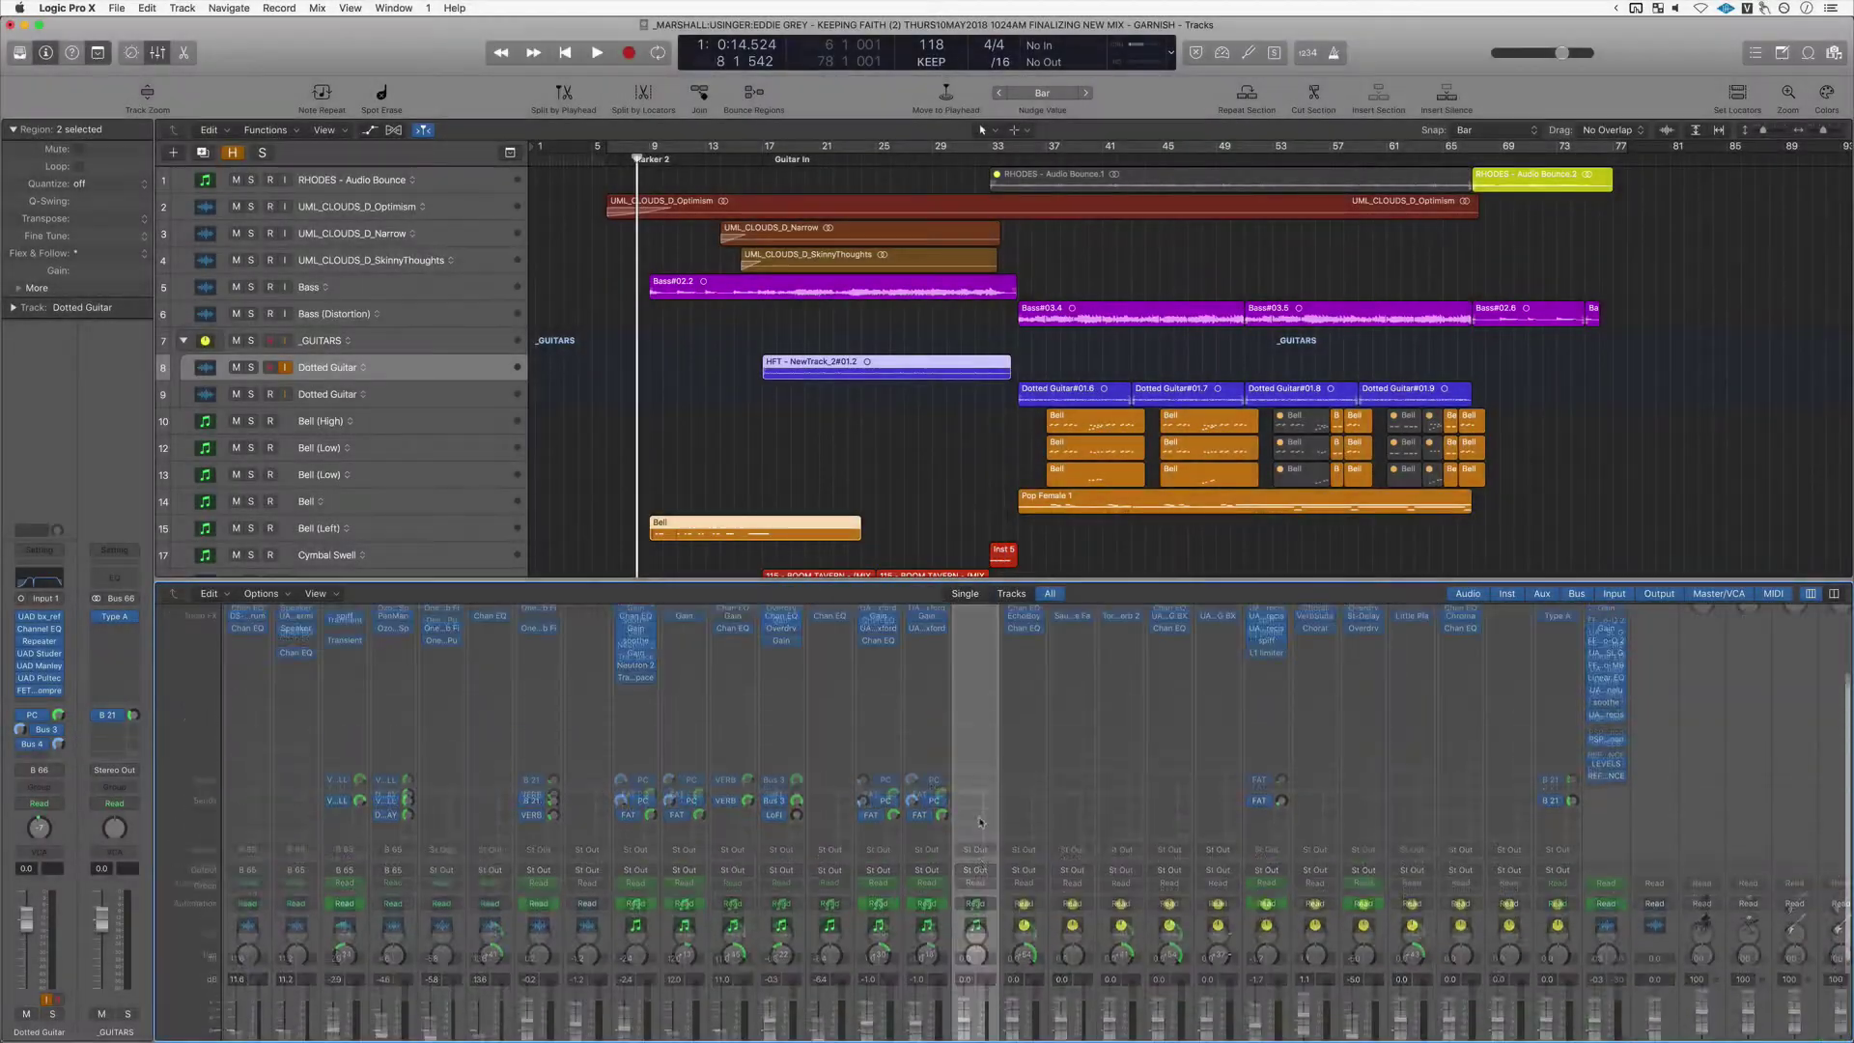
pyautogui.scroll(5, 977, 815)
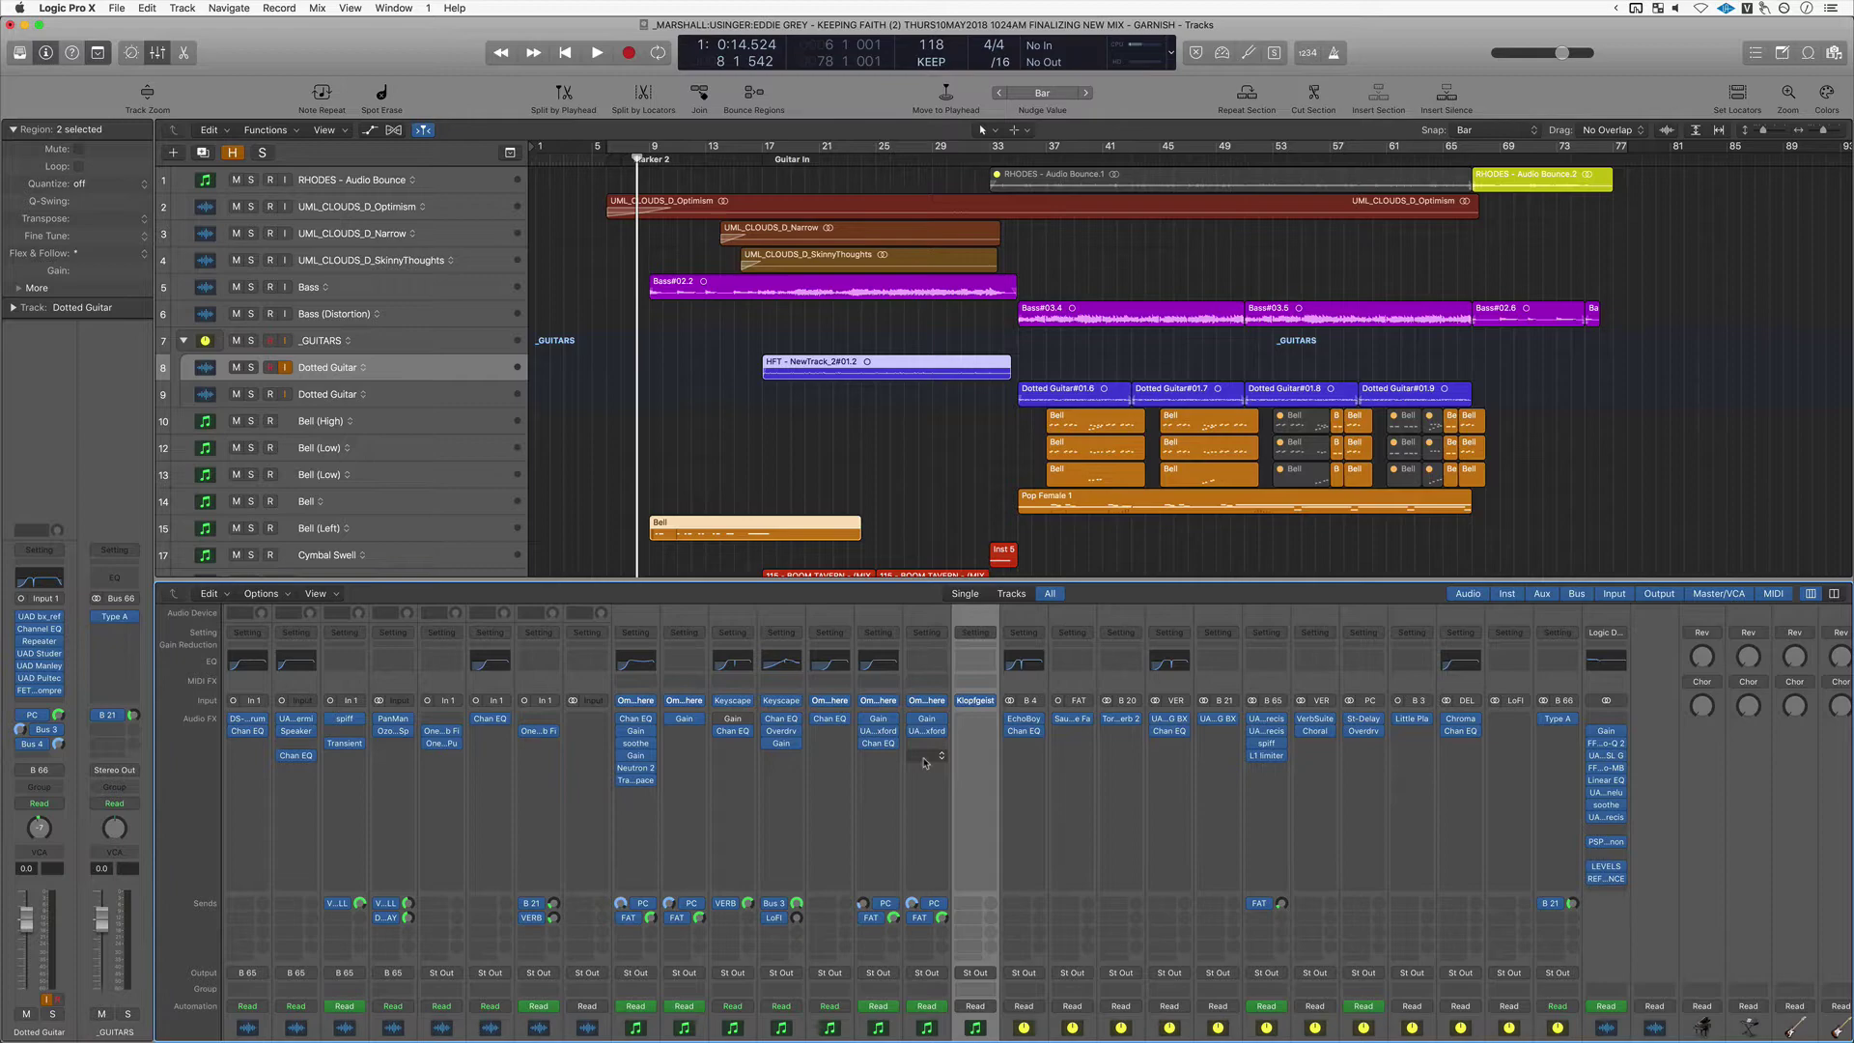
pyautogui.scroll(-5, 925, 761)
pyautogui.hscroll(-5, 924, 761)
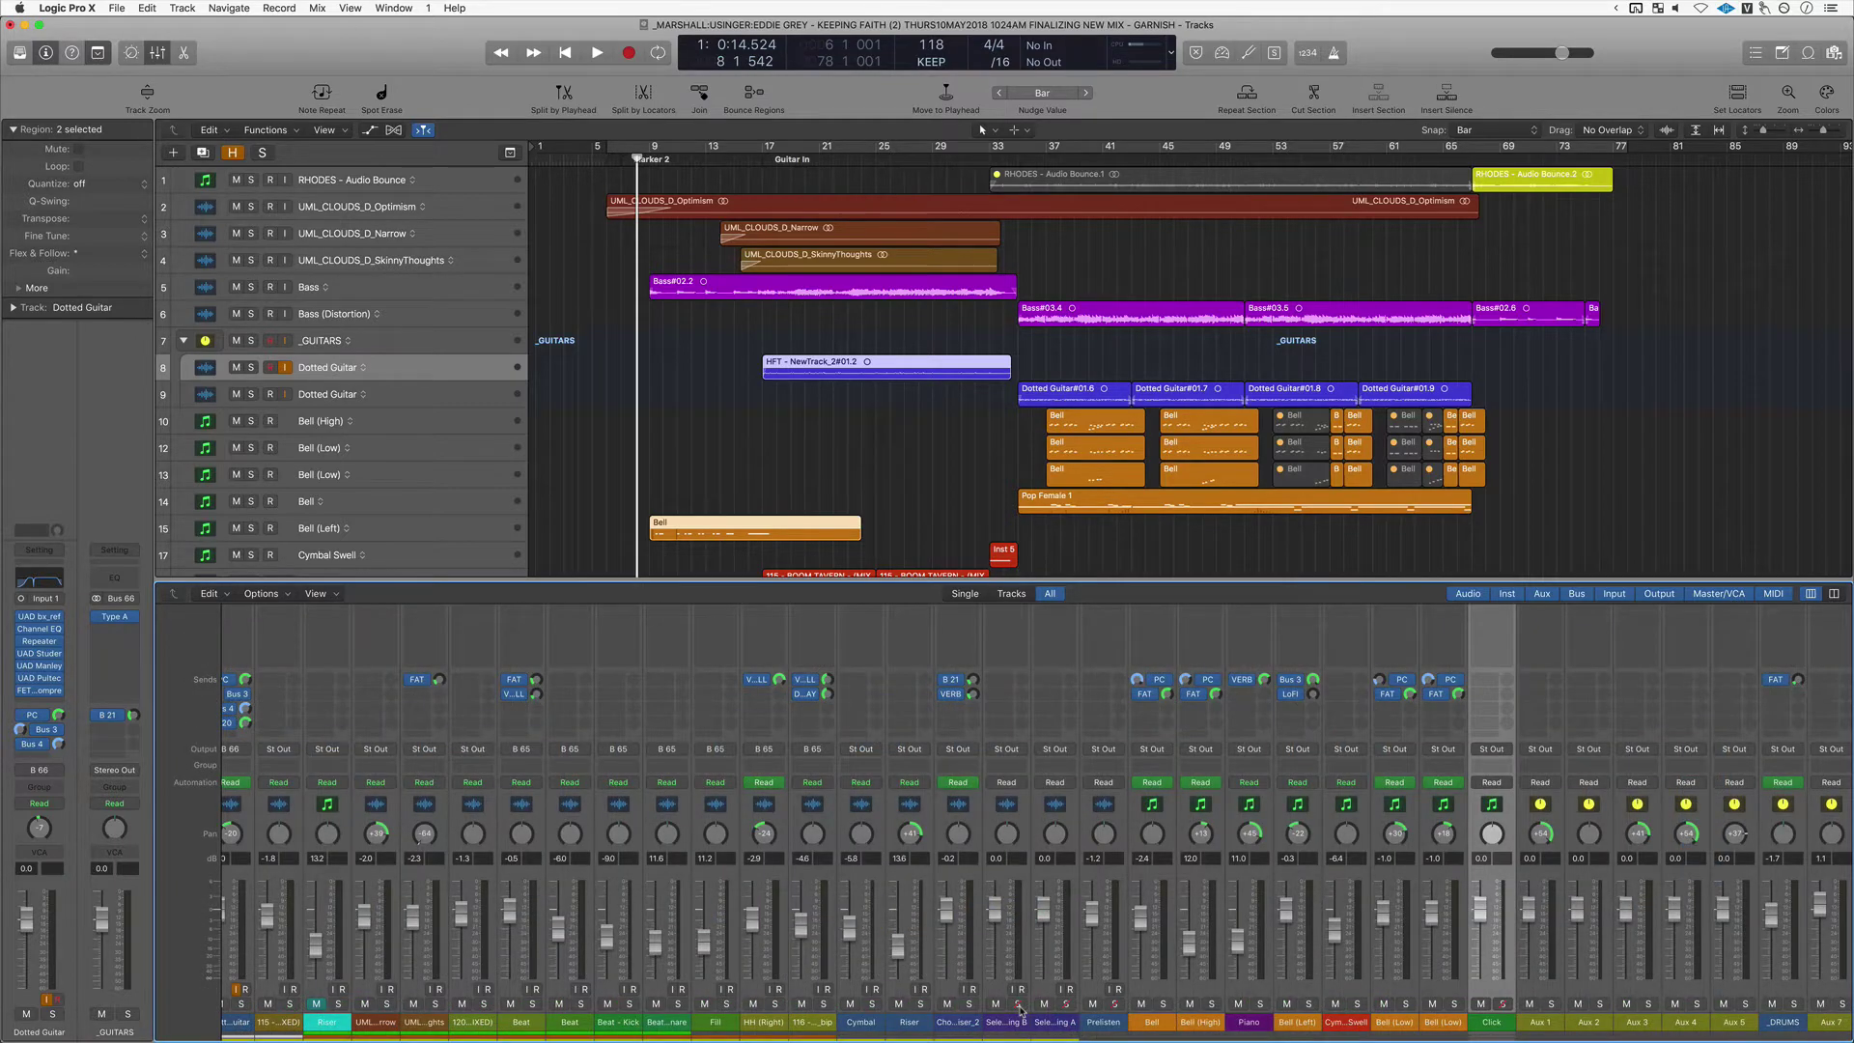
pyautogui.scroll(3, 1022, 1011)
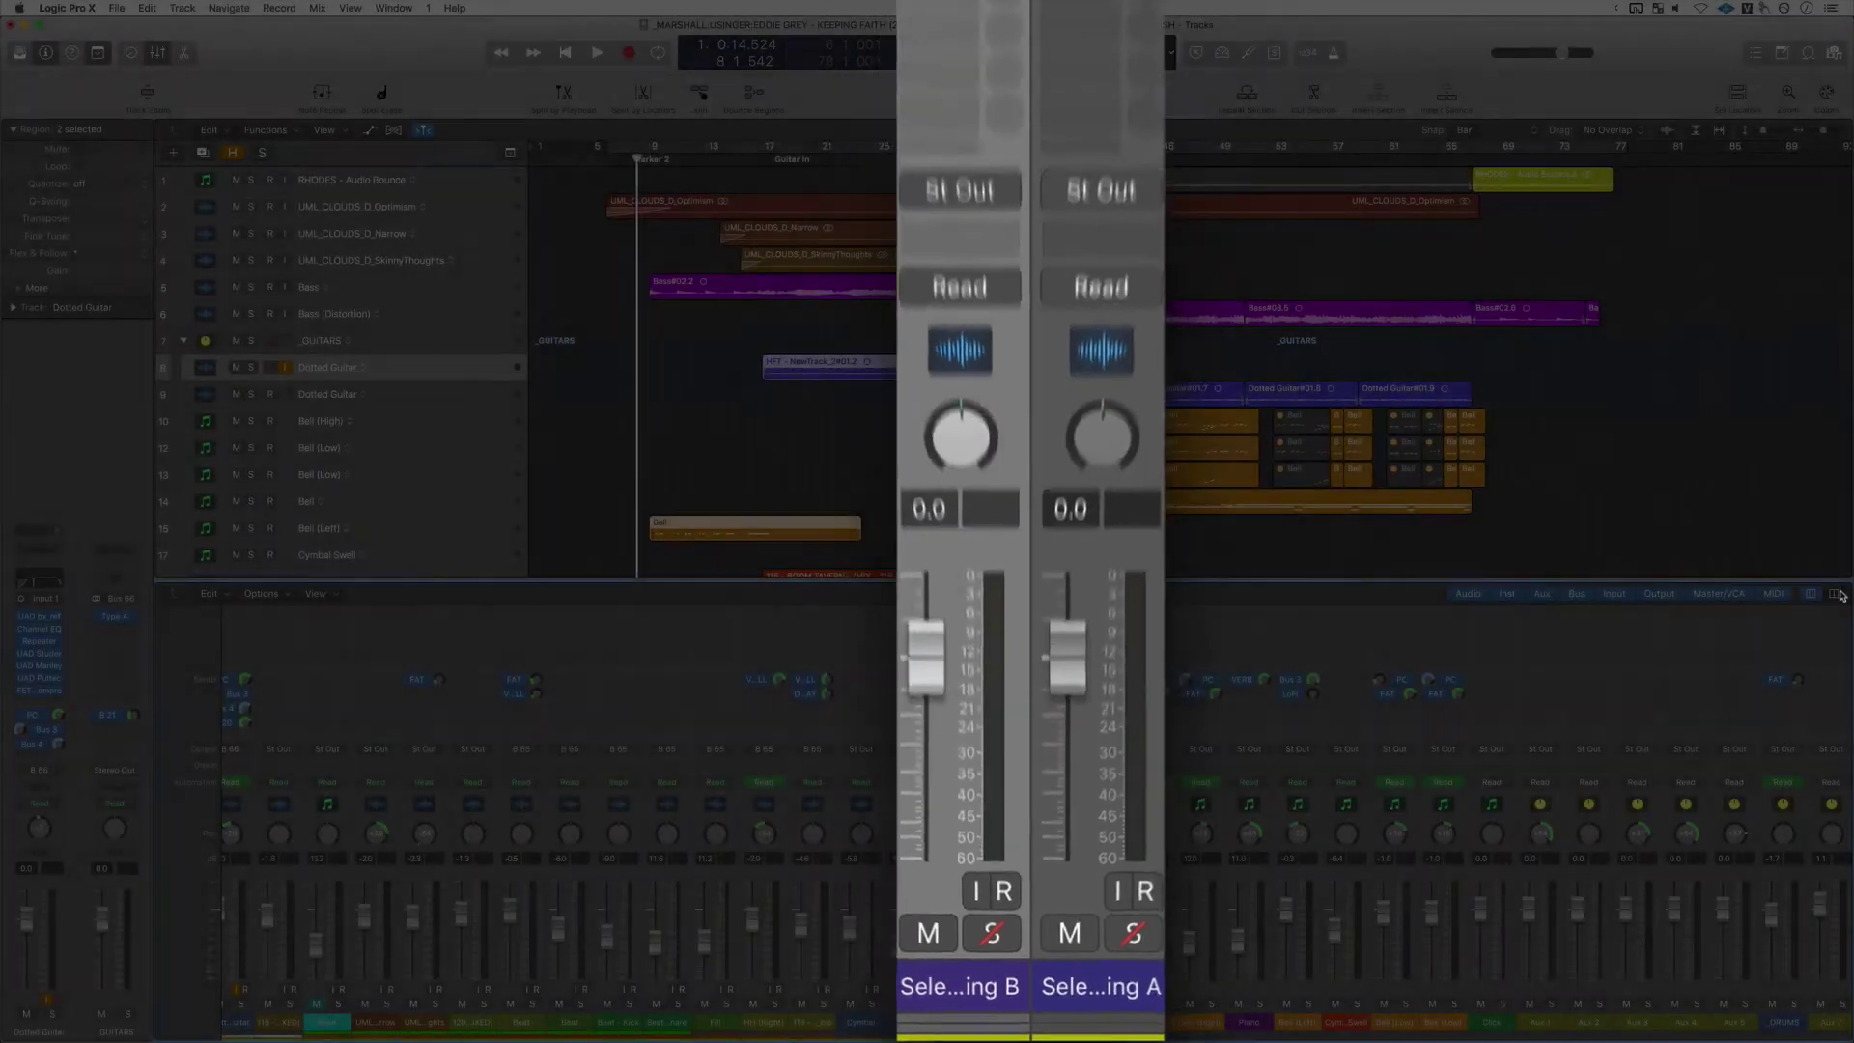
pyautogui.click(1834, 594)
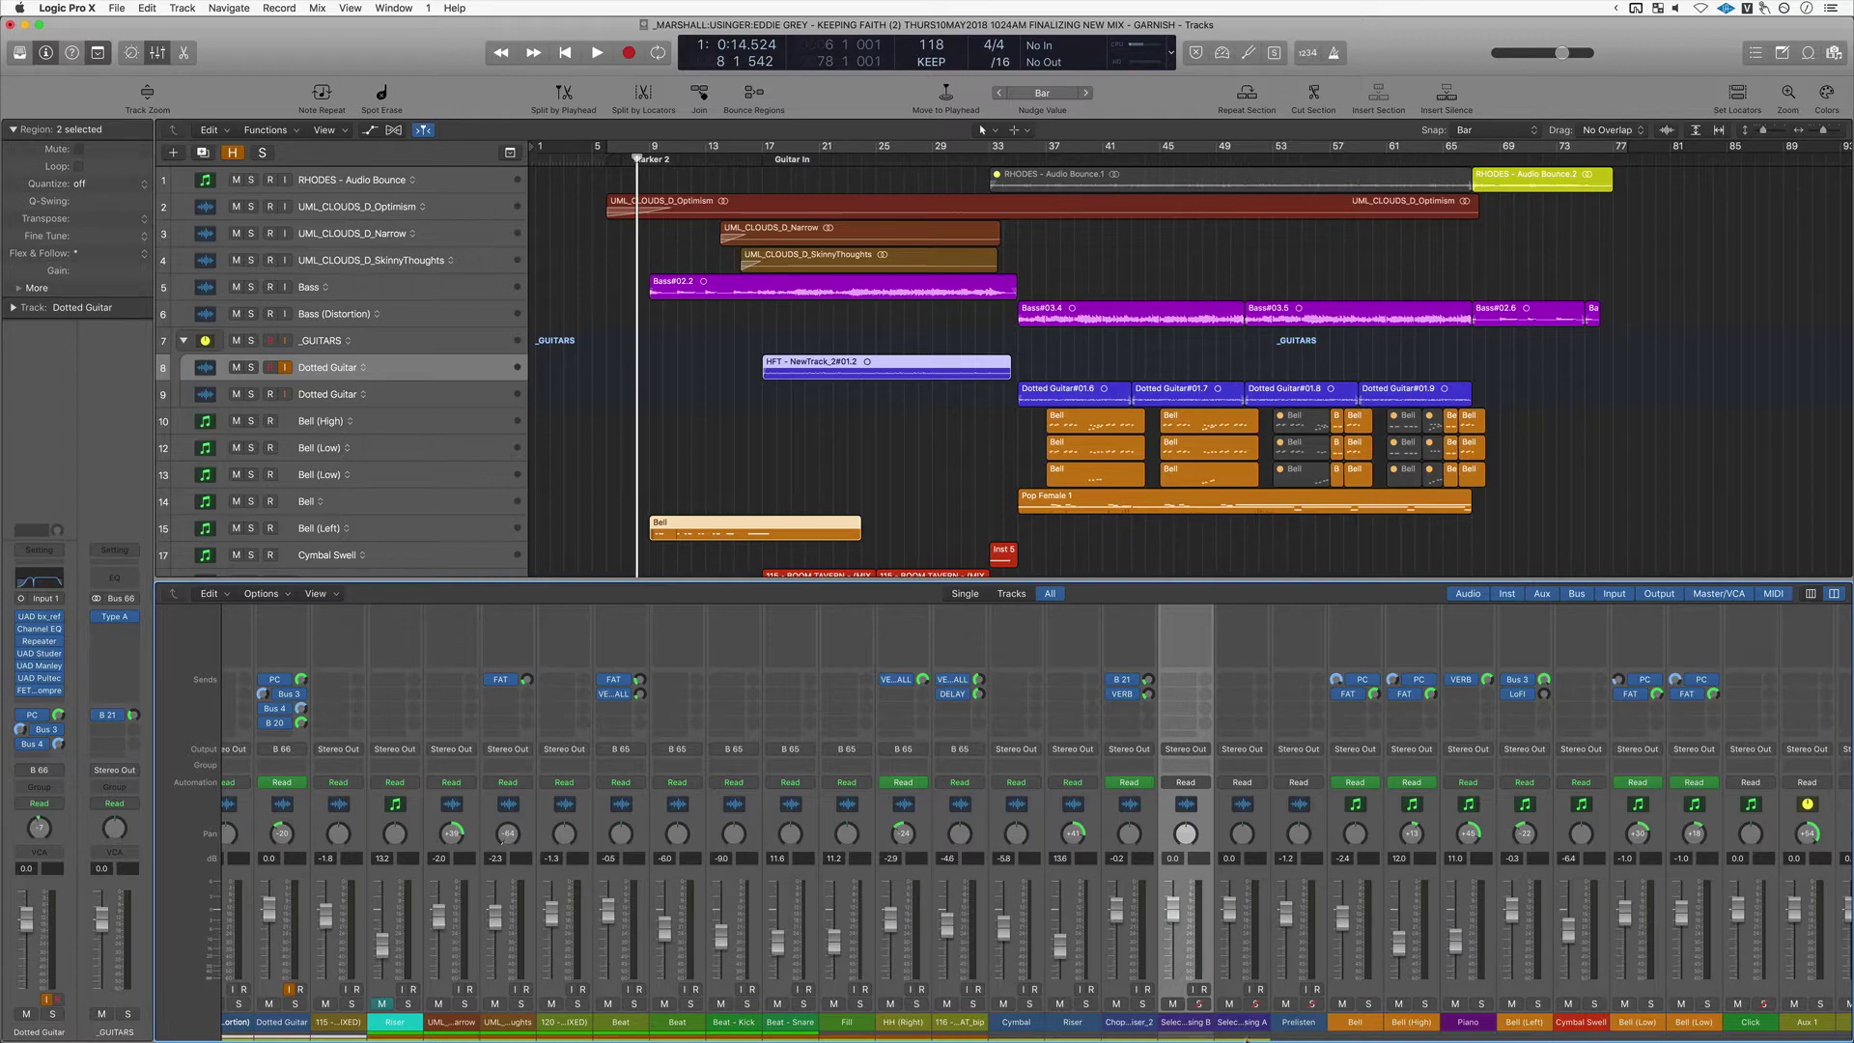
# Deselect the two regions, zoom in around the playhead, and close the Mixer.
pyautogui.click(807, 461)
pyautogui.press('super+Right')
pyautogui.press('super+Right')
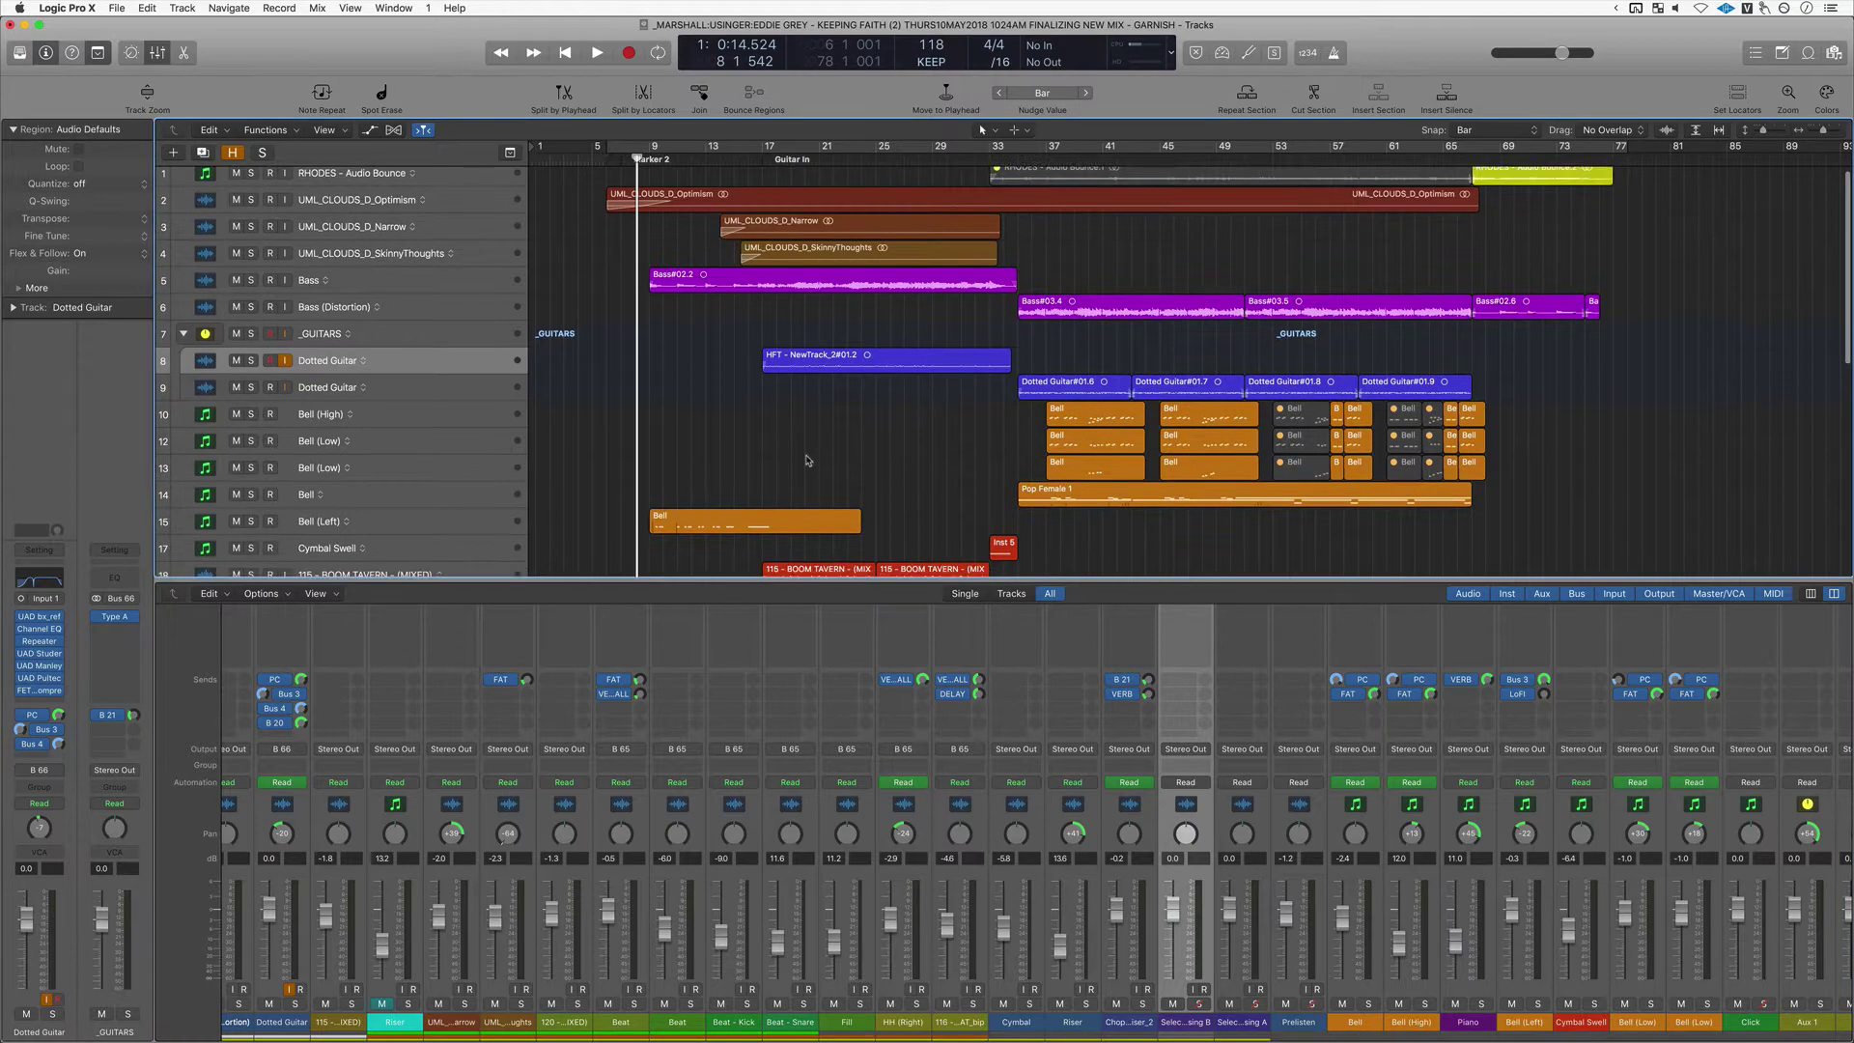
pyautogui.press('super+Down')
pyautogui.press('super+Down')
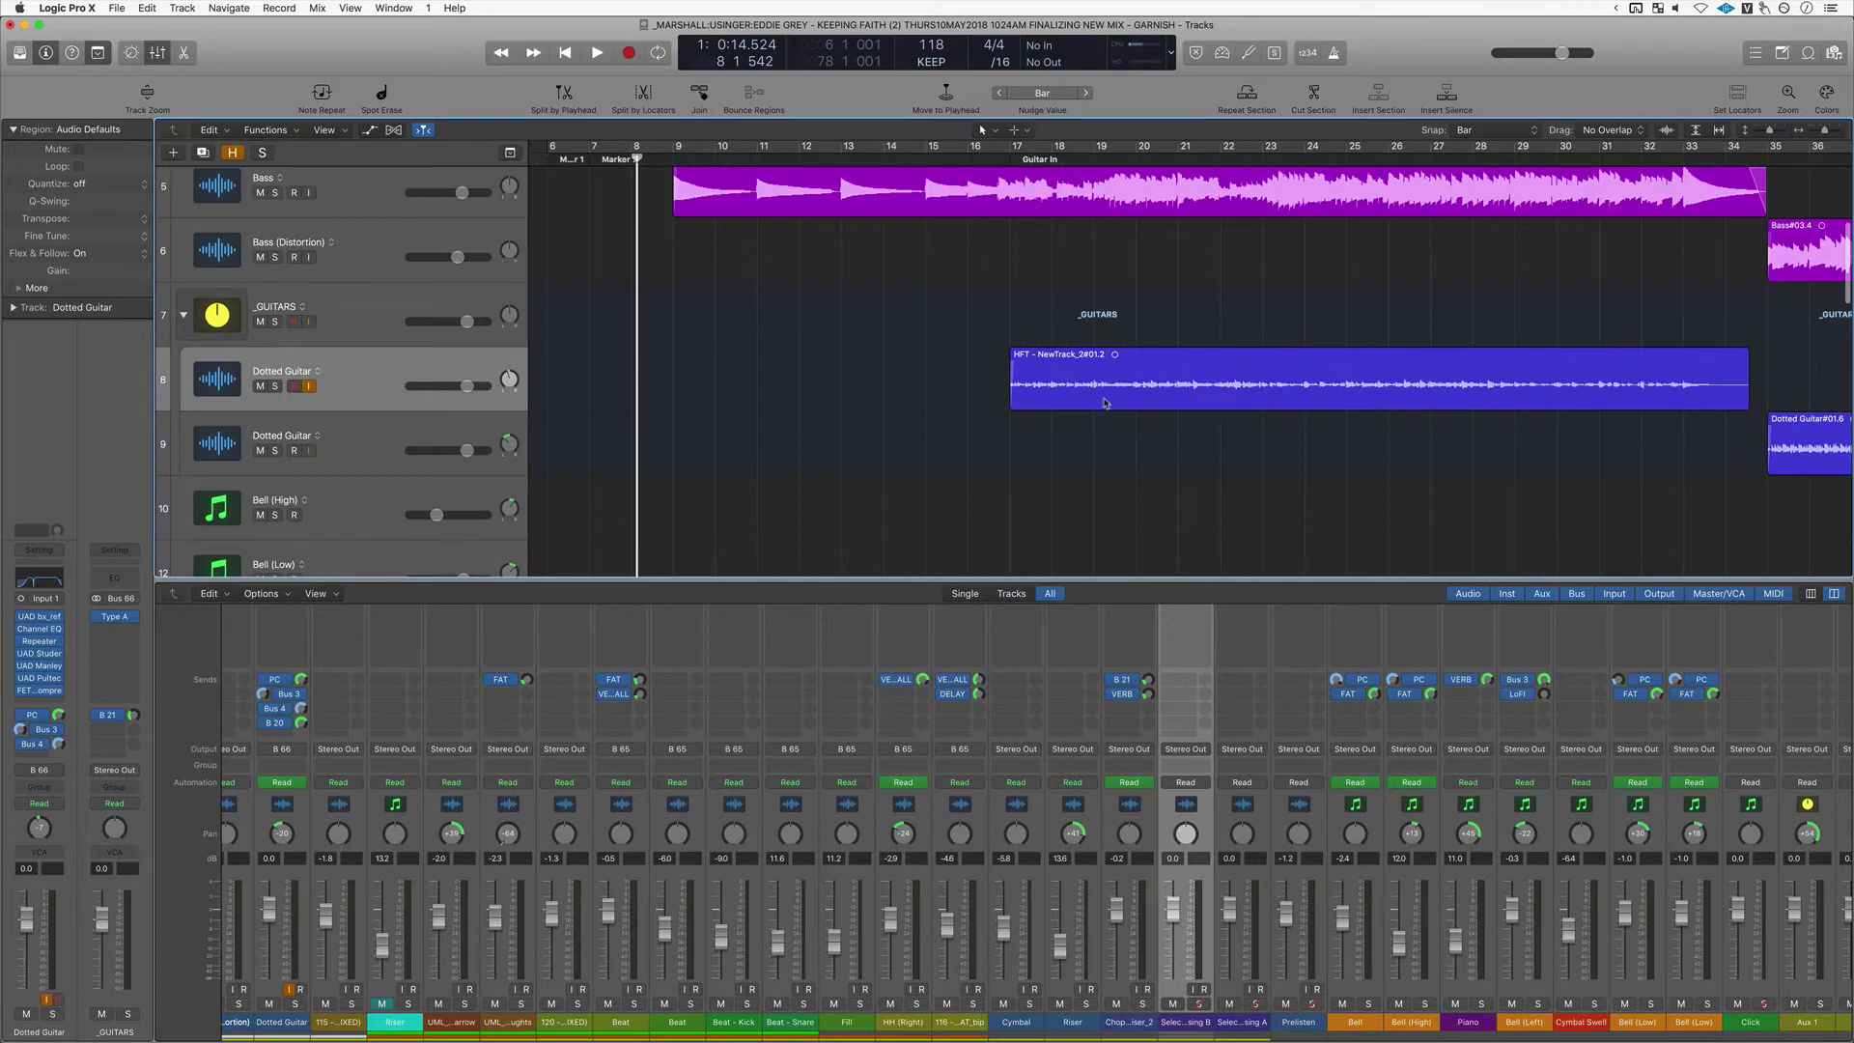
pyautogui.press('x')
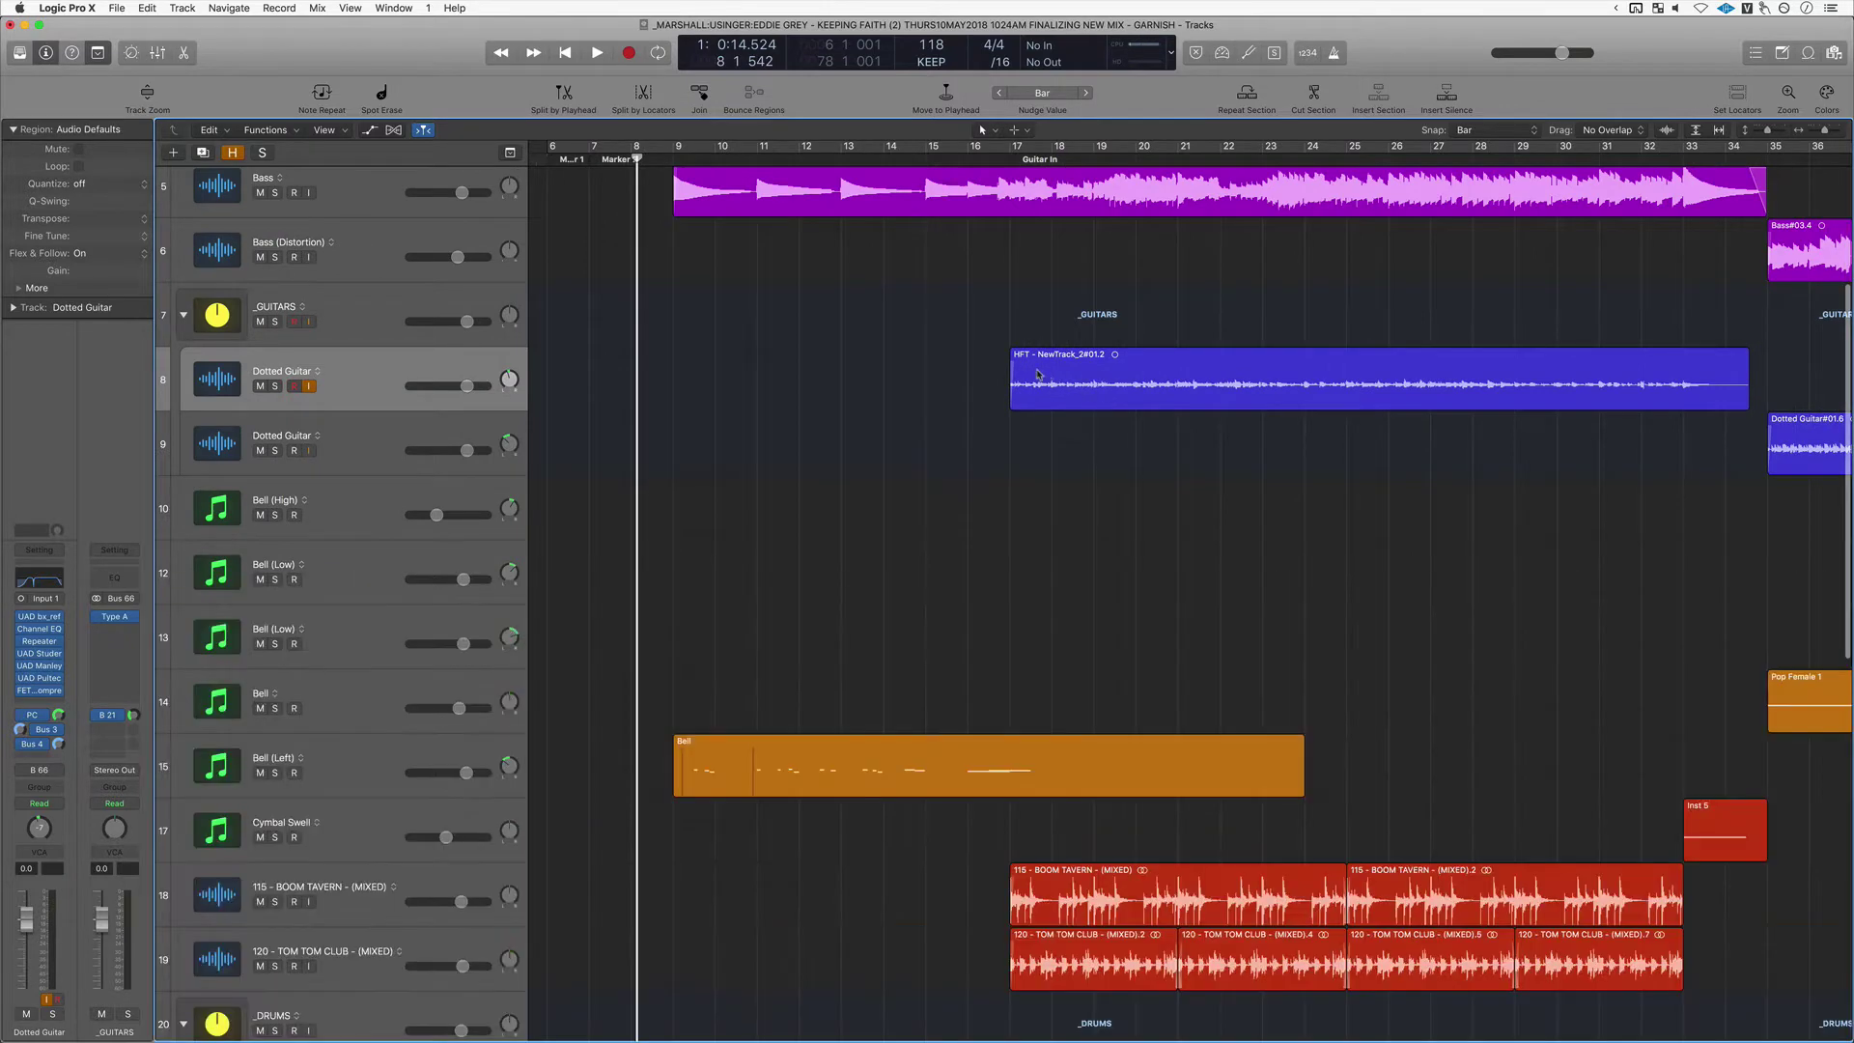
# Marquee bars 18–20 of the HFT region and bring up Selection-Based Processing.
pyautogui.keyDown('super'); pyautogui.click(1050, 373); pyautogui.keyUp('super')
pyautogui.moveTo(1051, 373); pyautogui.dragTo(1137, 377)
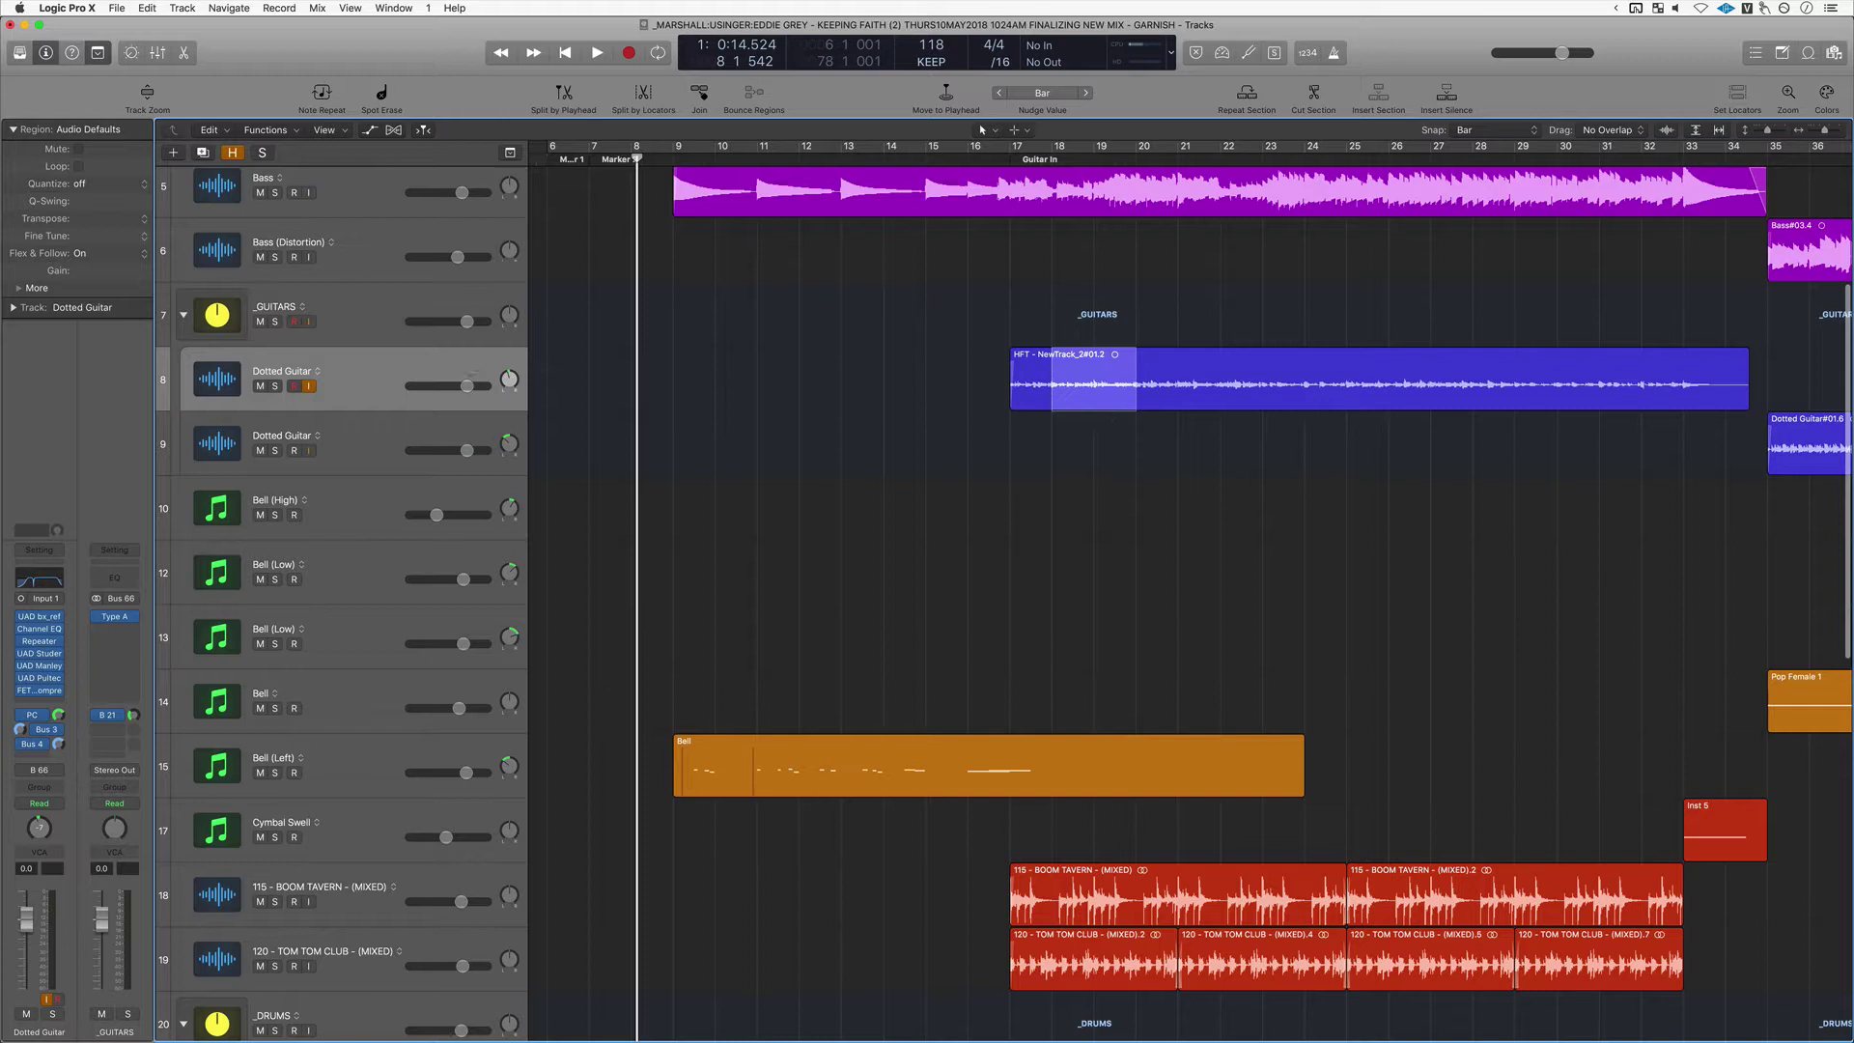
pyautogui.hotkey('alt', 'x')
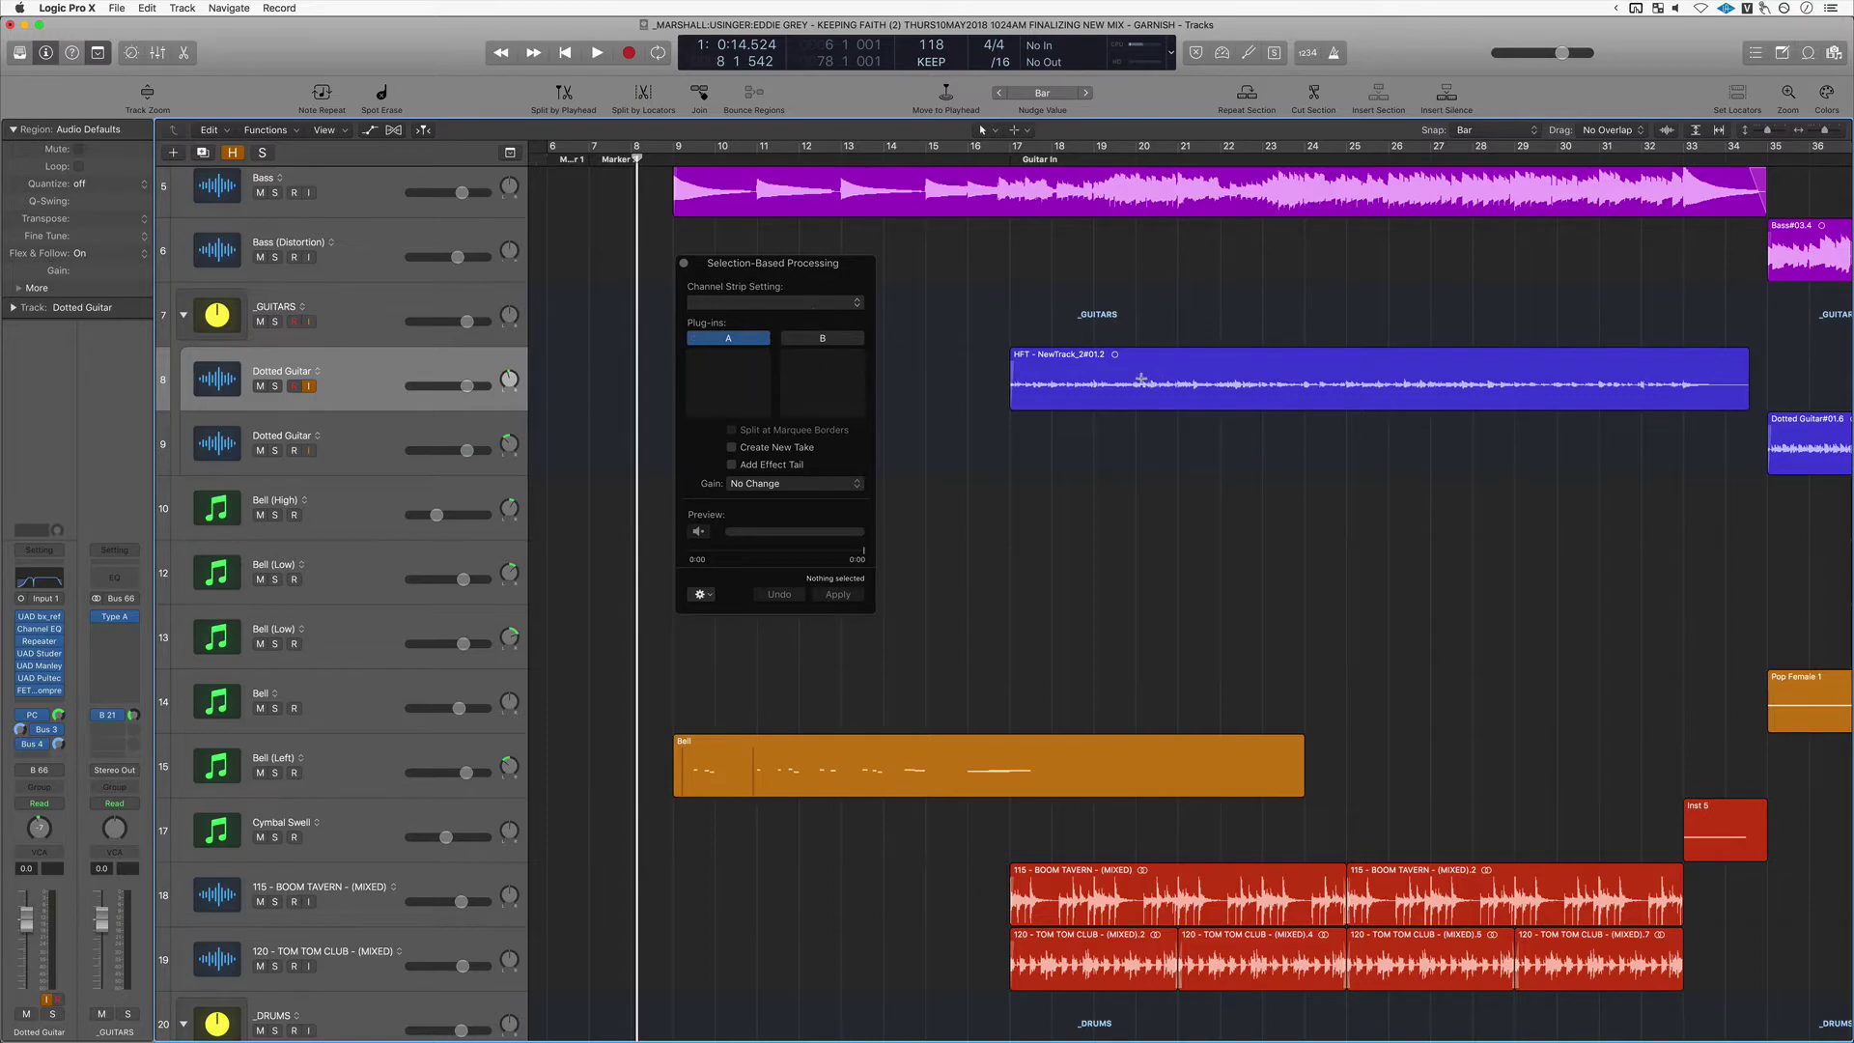
# Extend the marquee through bar 23 and load a mono Tape Delay into chain A.
pyautogui.moveTo(1138, 376); pyautogui.dragTo(1279, 371)
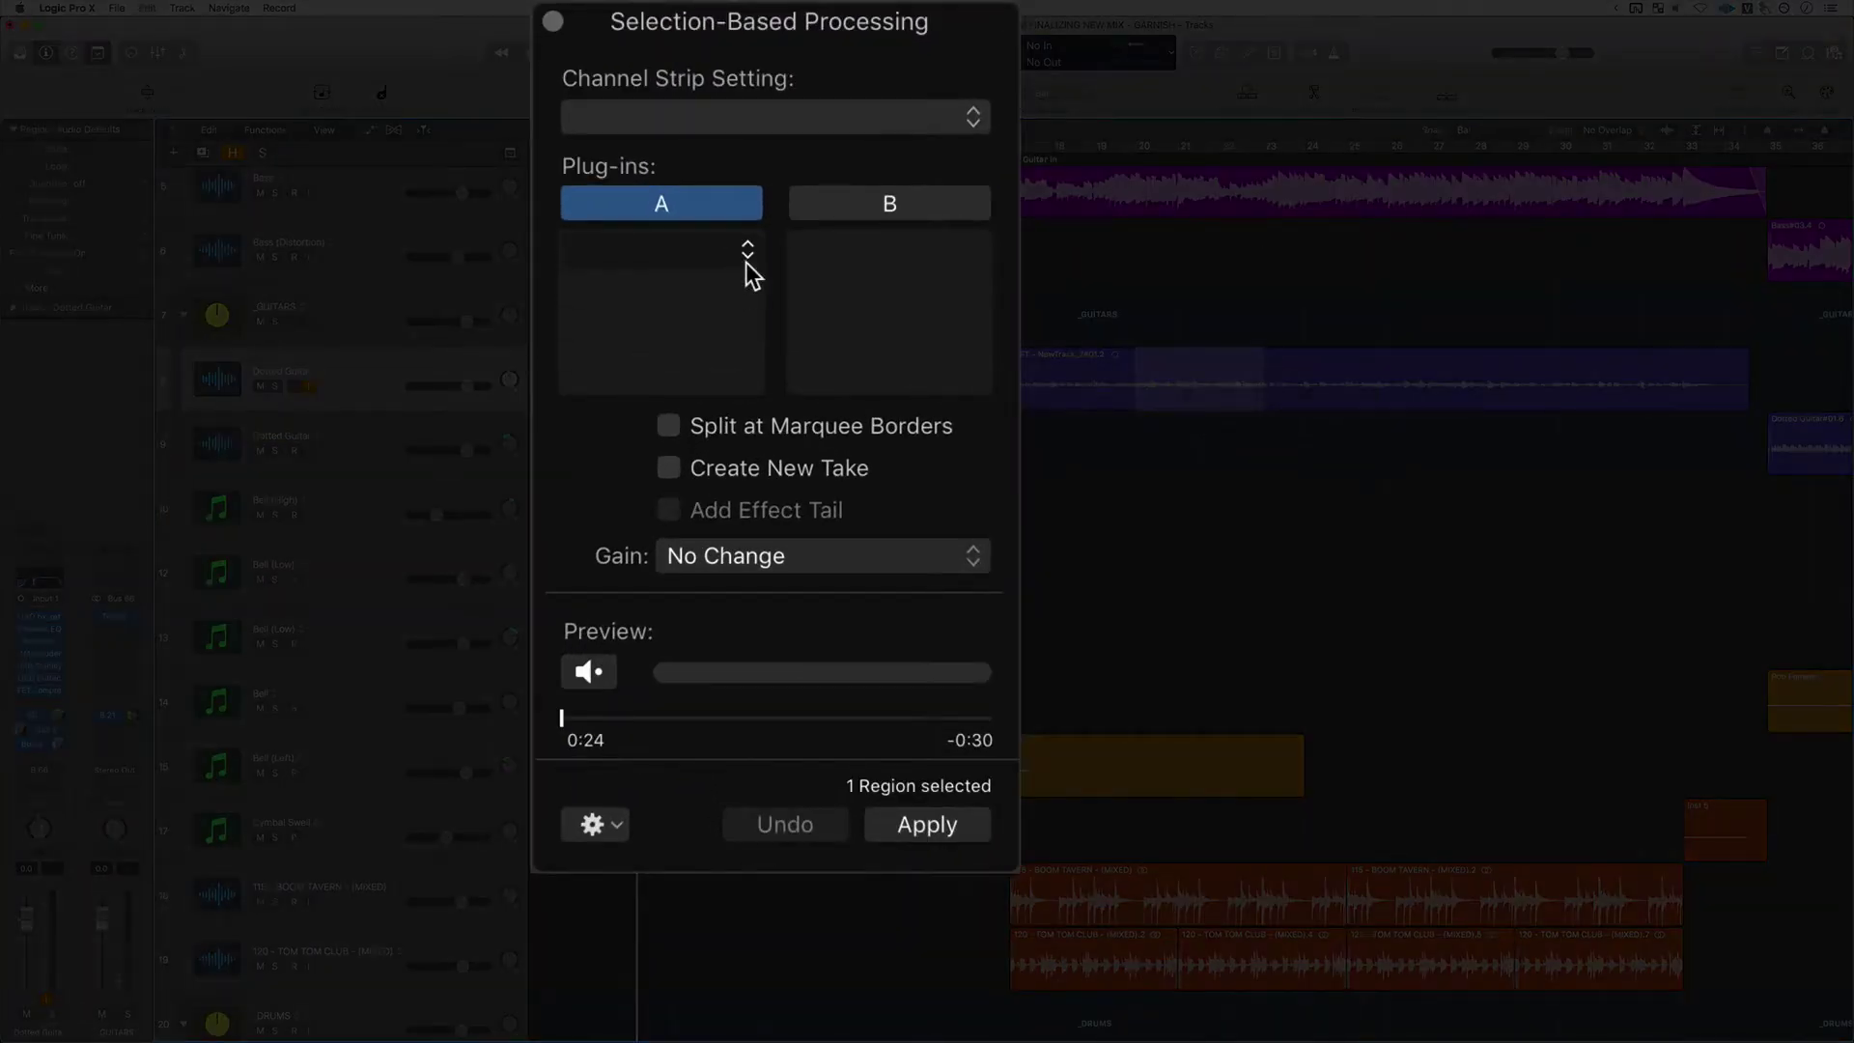
pyautogui.click(734, 275)
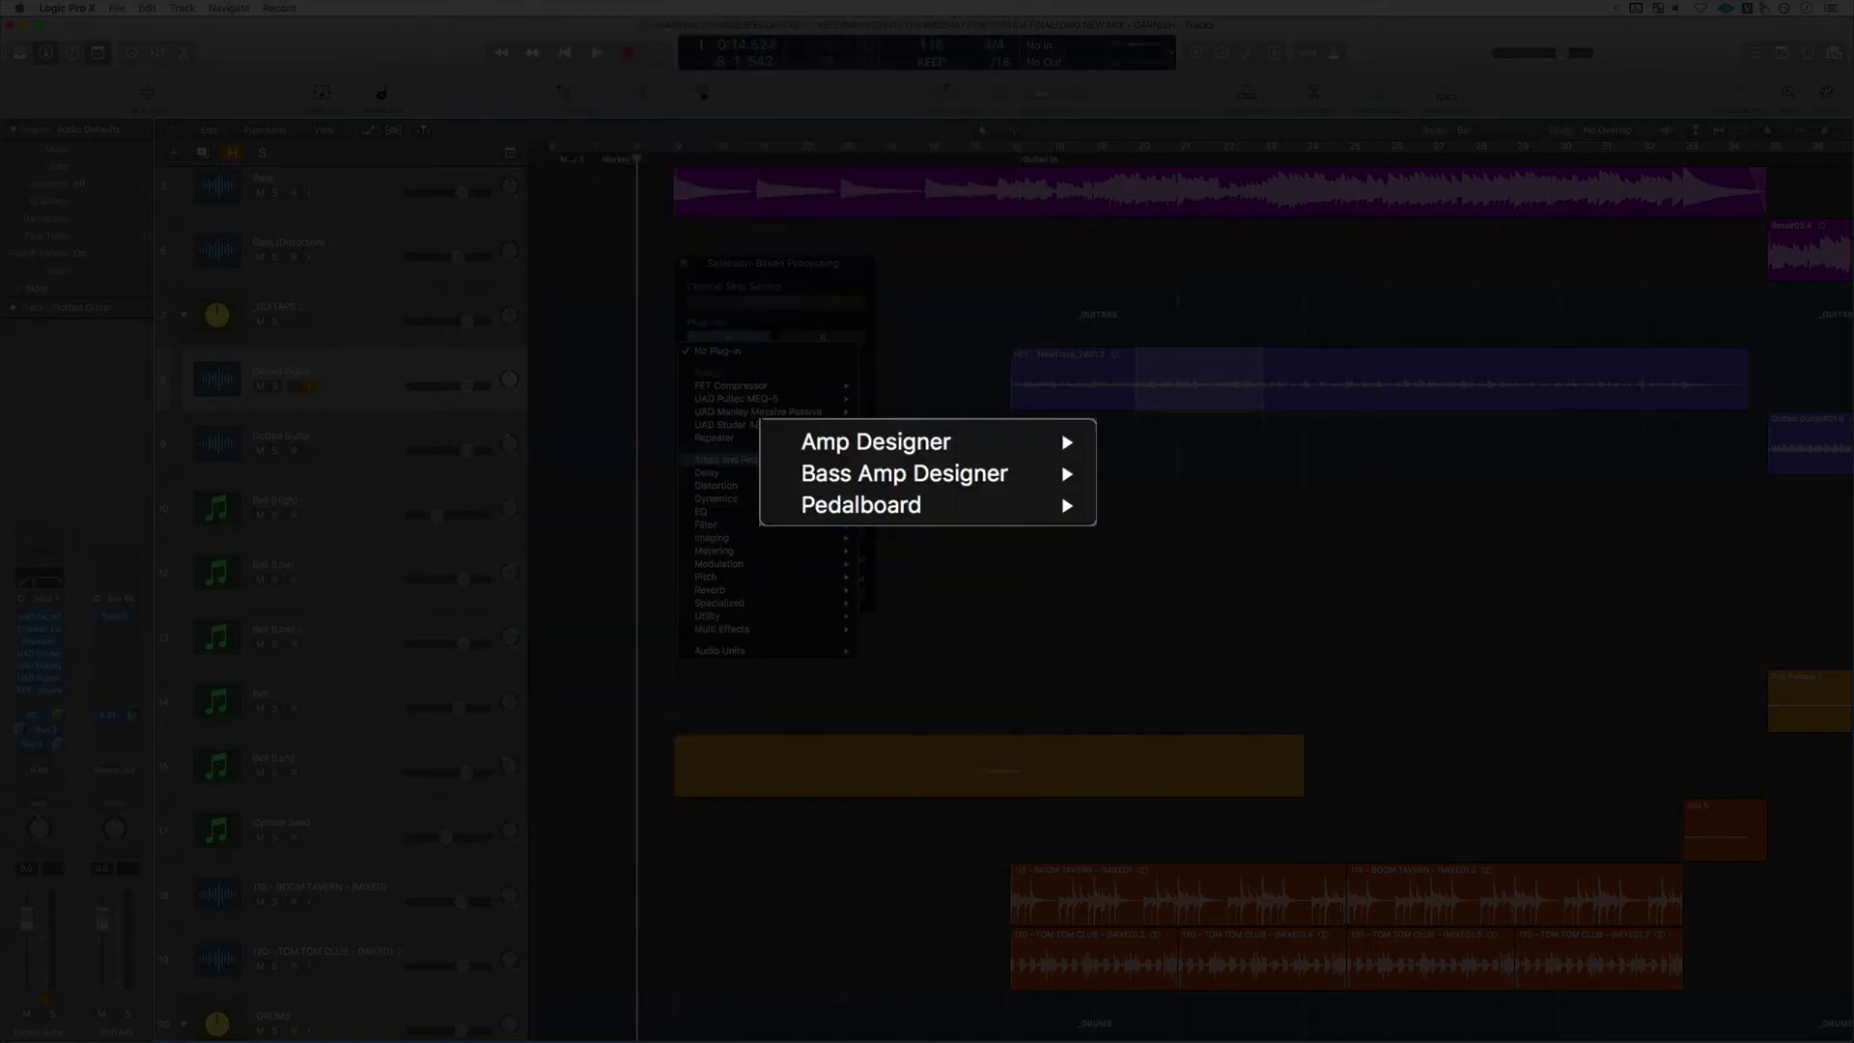
pyautogui.moveTo(772, 529)
pyautogui.moveTo(913, 497)
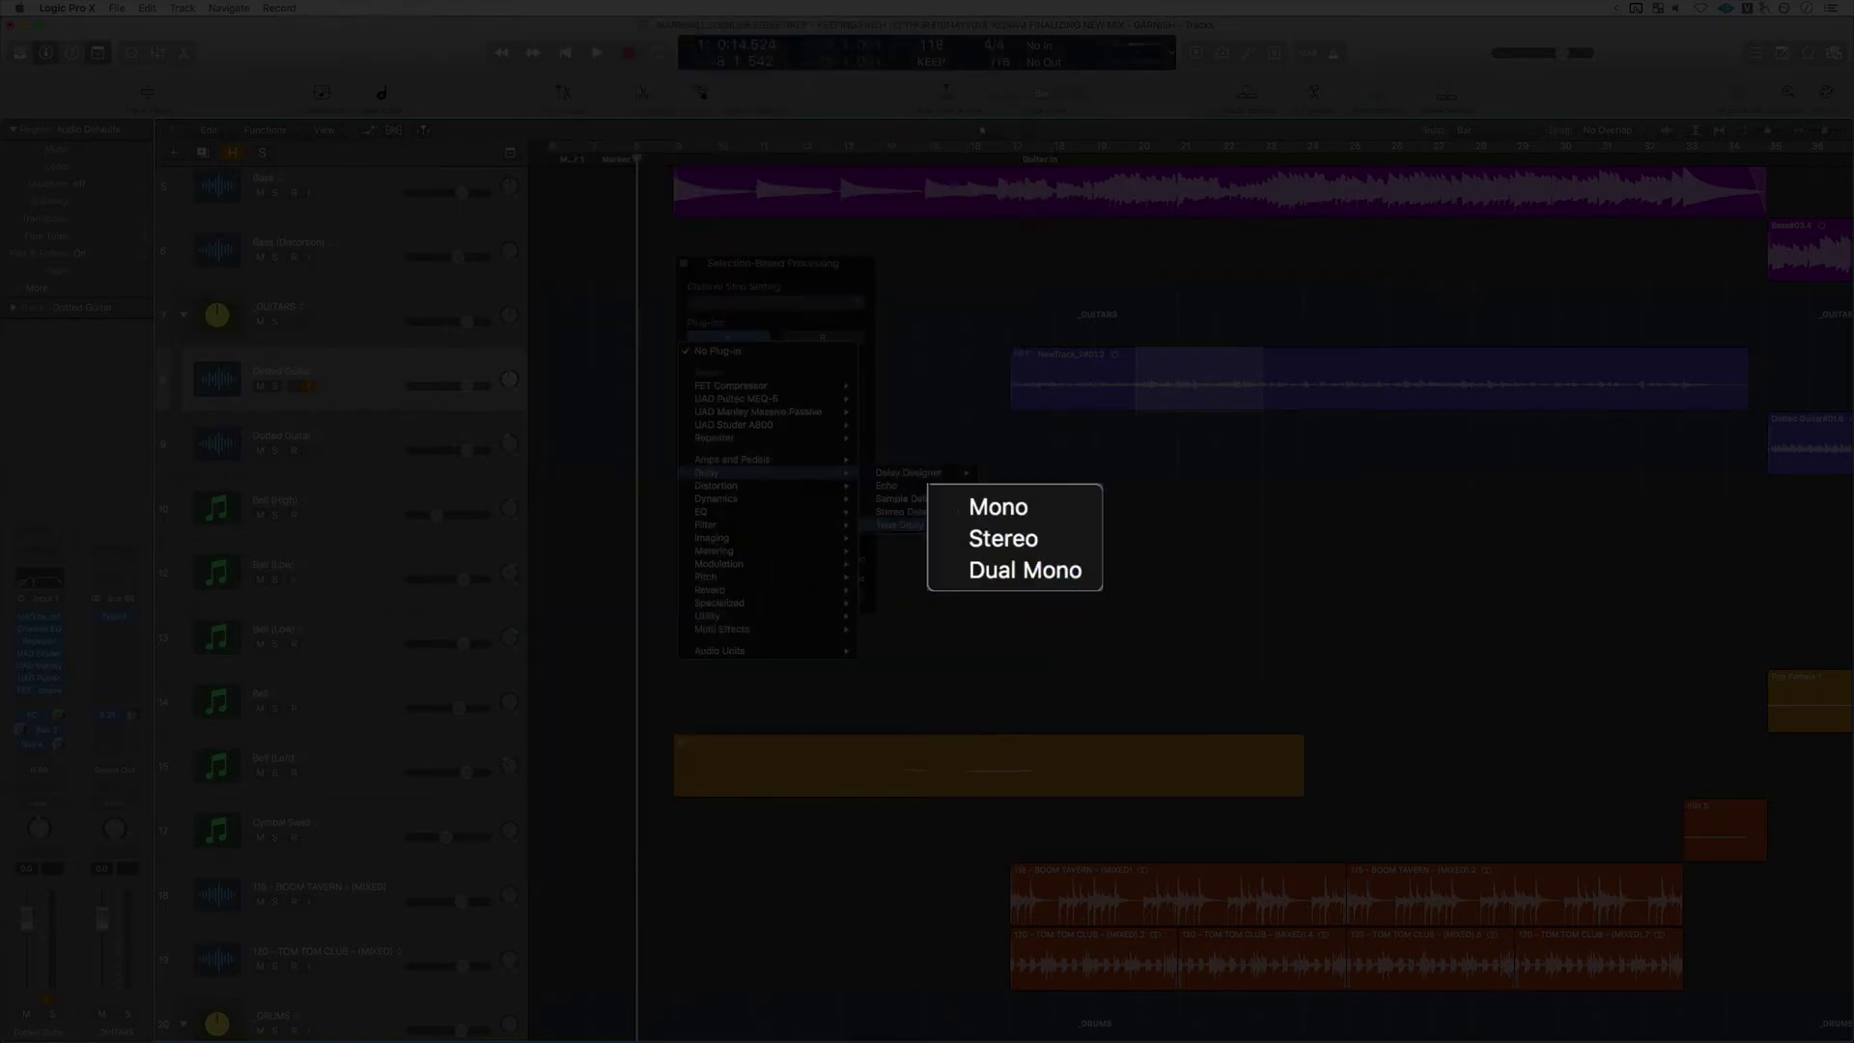
pyautogui.click(971, 496)
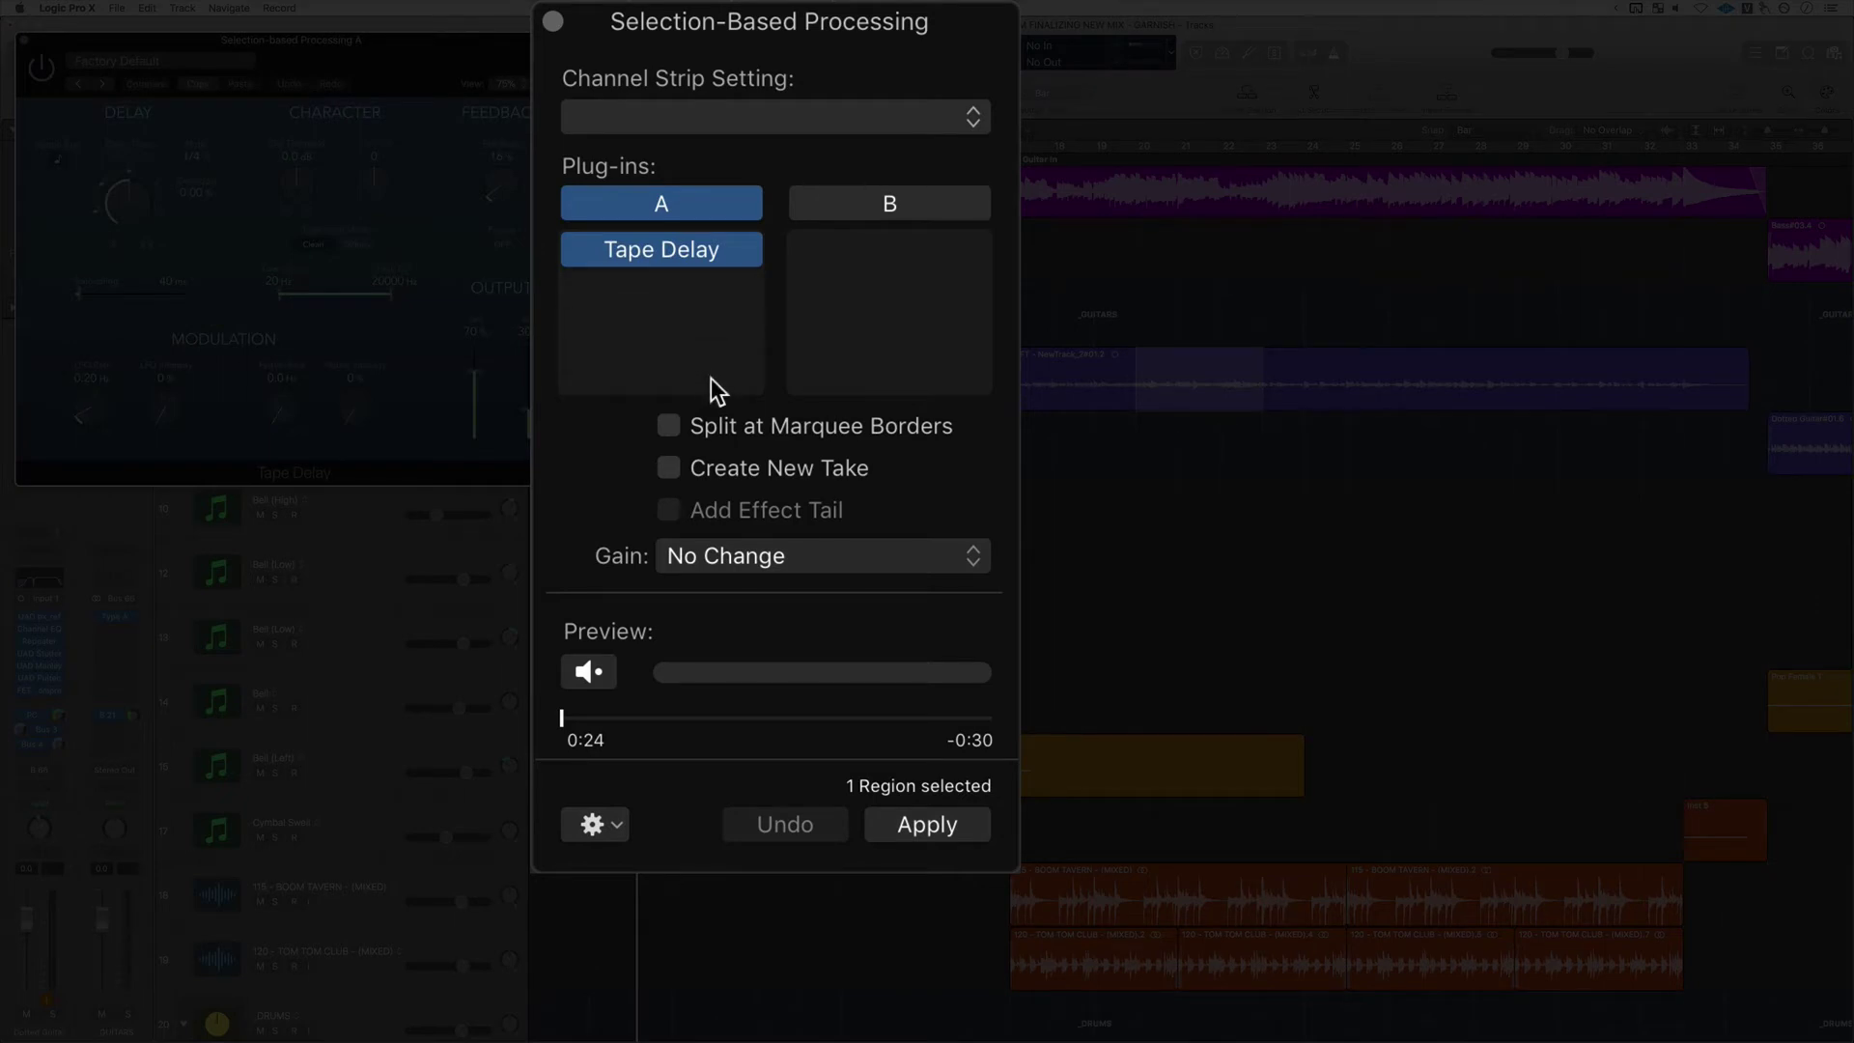
pyautogui.click(24, 42)
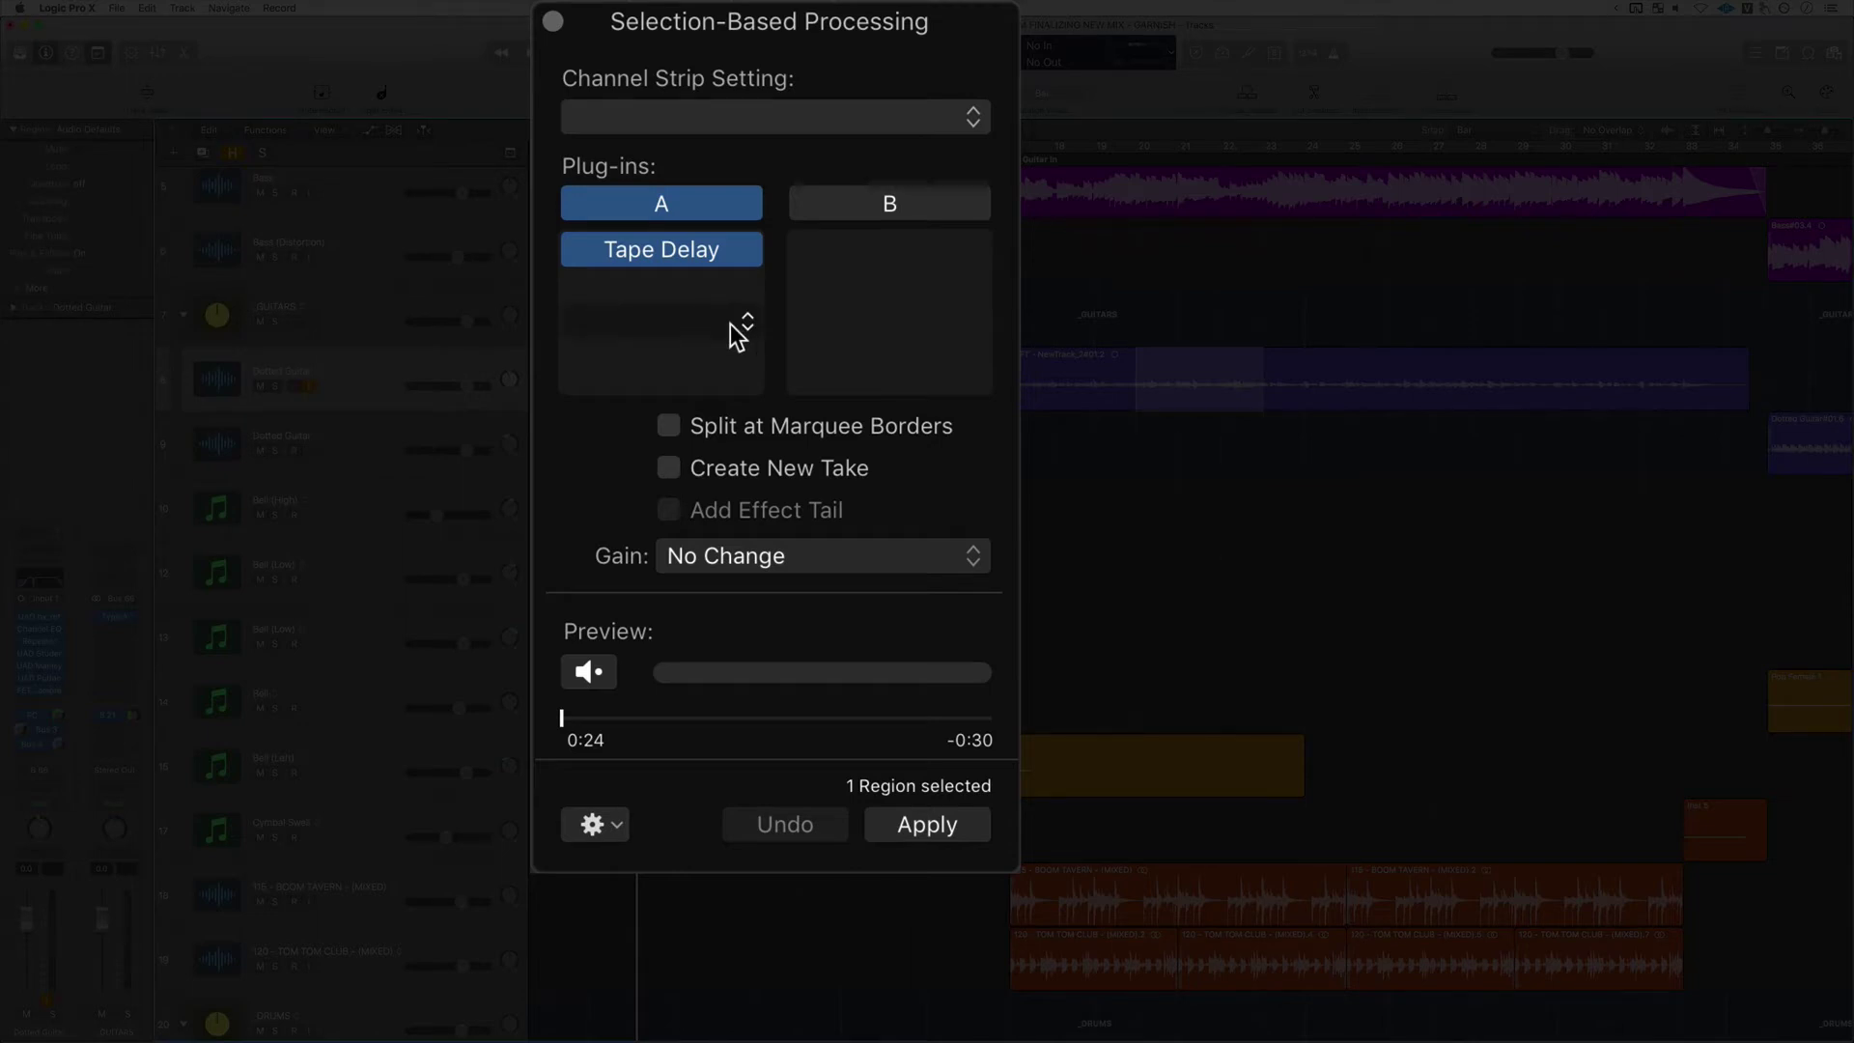
# Add a mono Overdrive as the first effect in processing chain B.
pyautogui.click(902, 257)
pyautogui.click(858, 204)
pyautogui.click(821, 205)
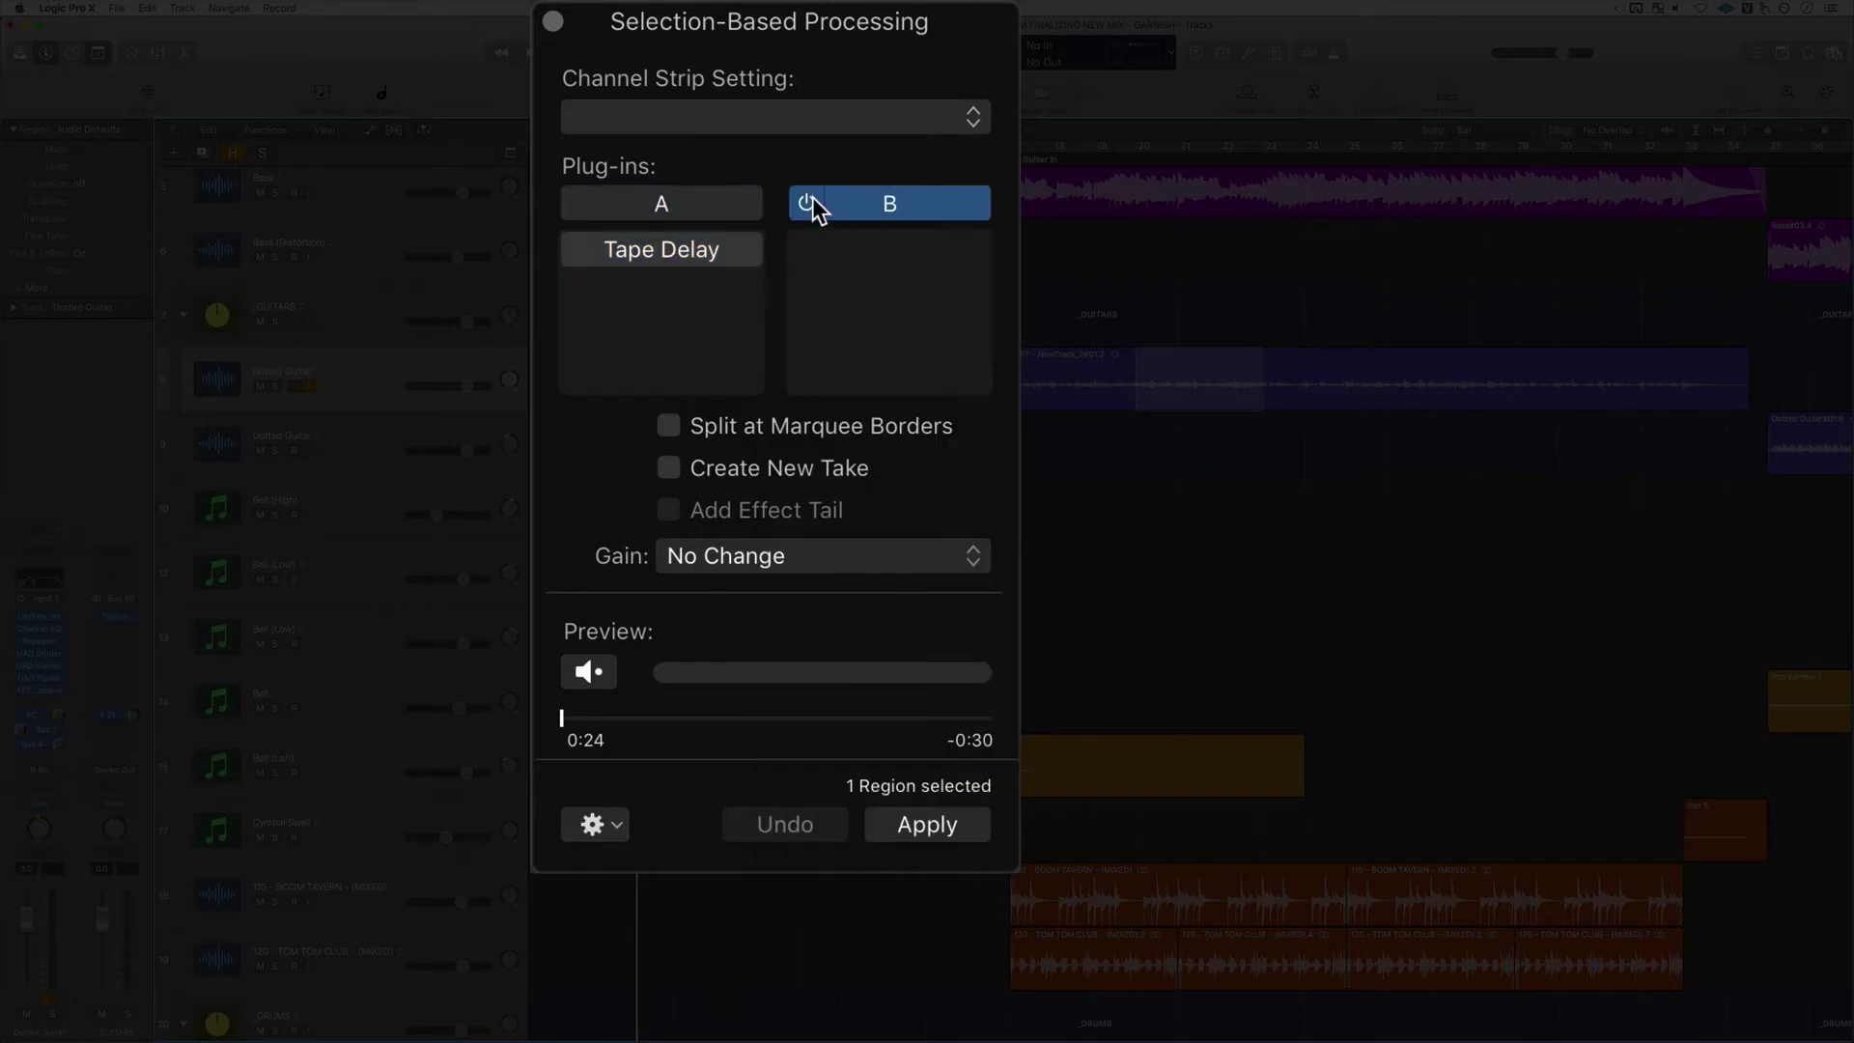
pyautogui.click(586, 204)
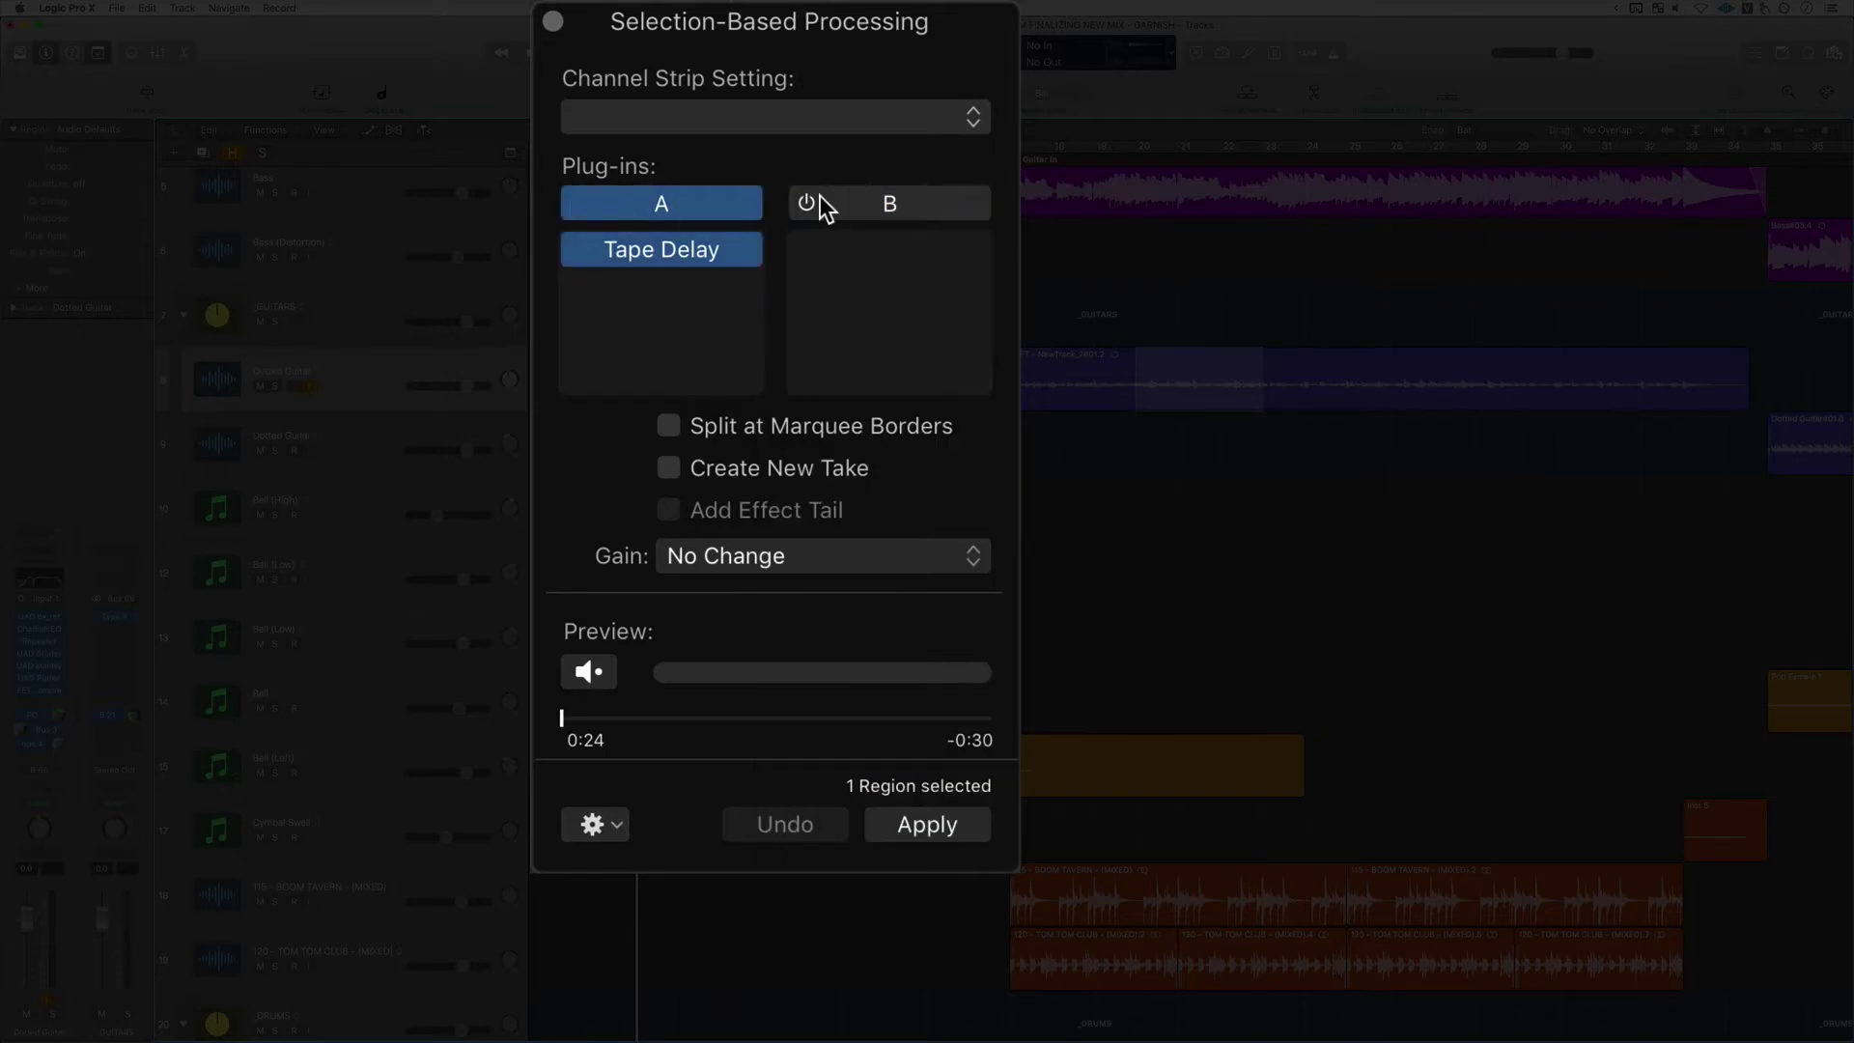
pyautogui.click(812, 205)
pyautogui.click(583, 205)
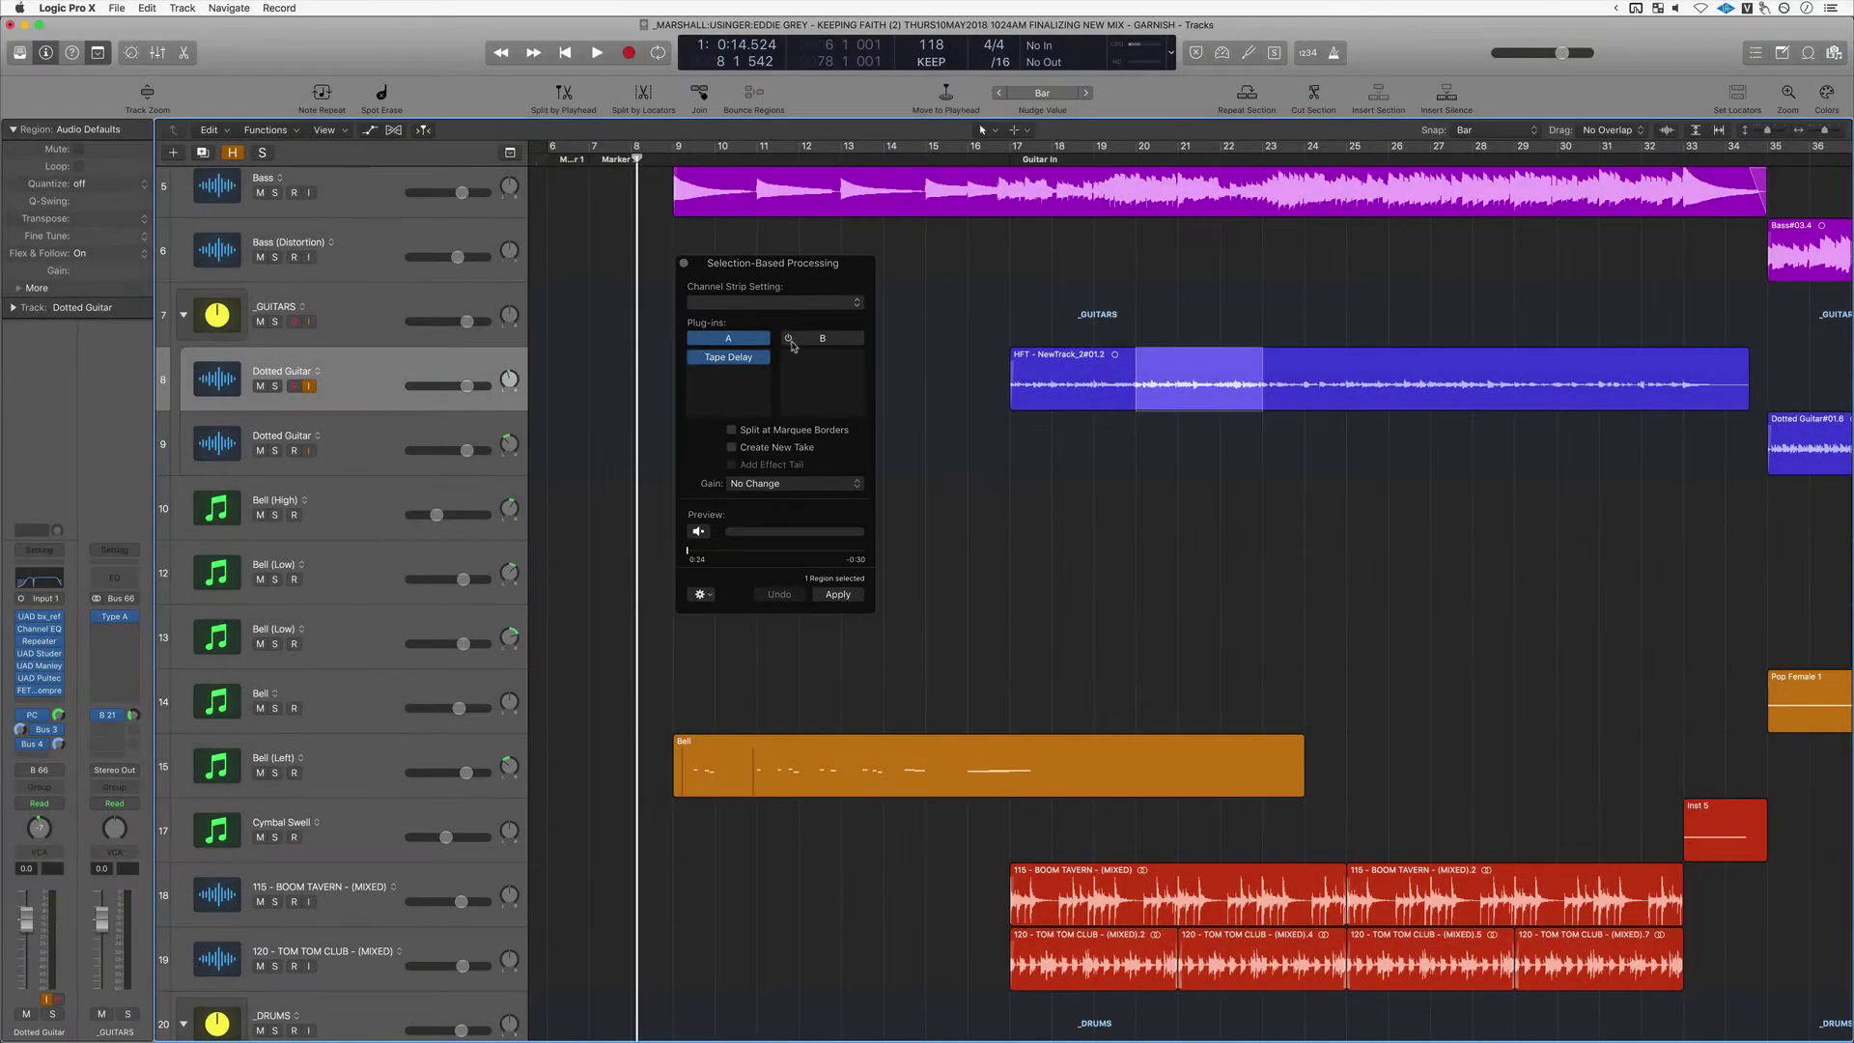
pyautogui.click(869, 276)
pyautogui.moveTo(938, 511)
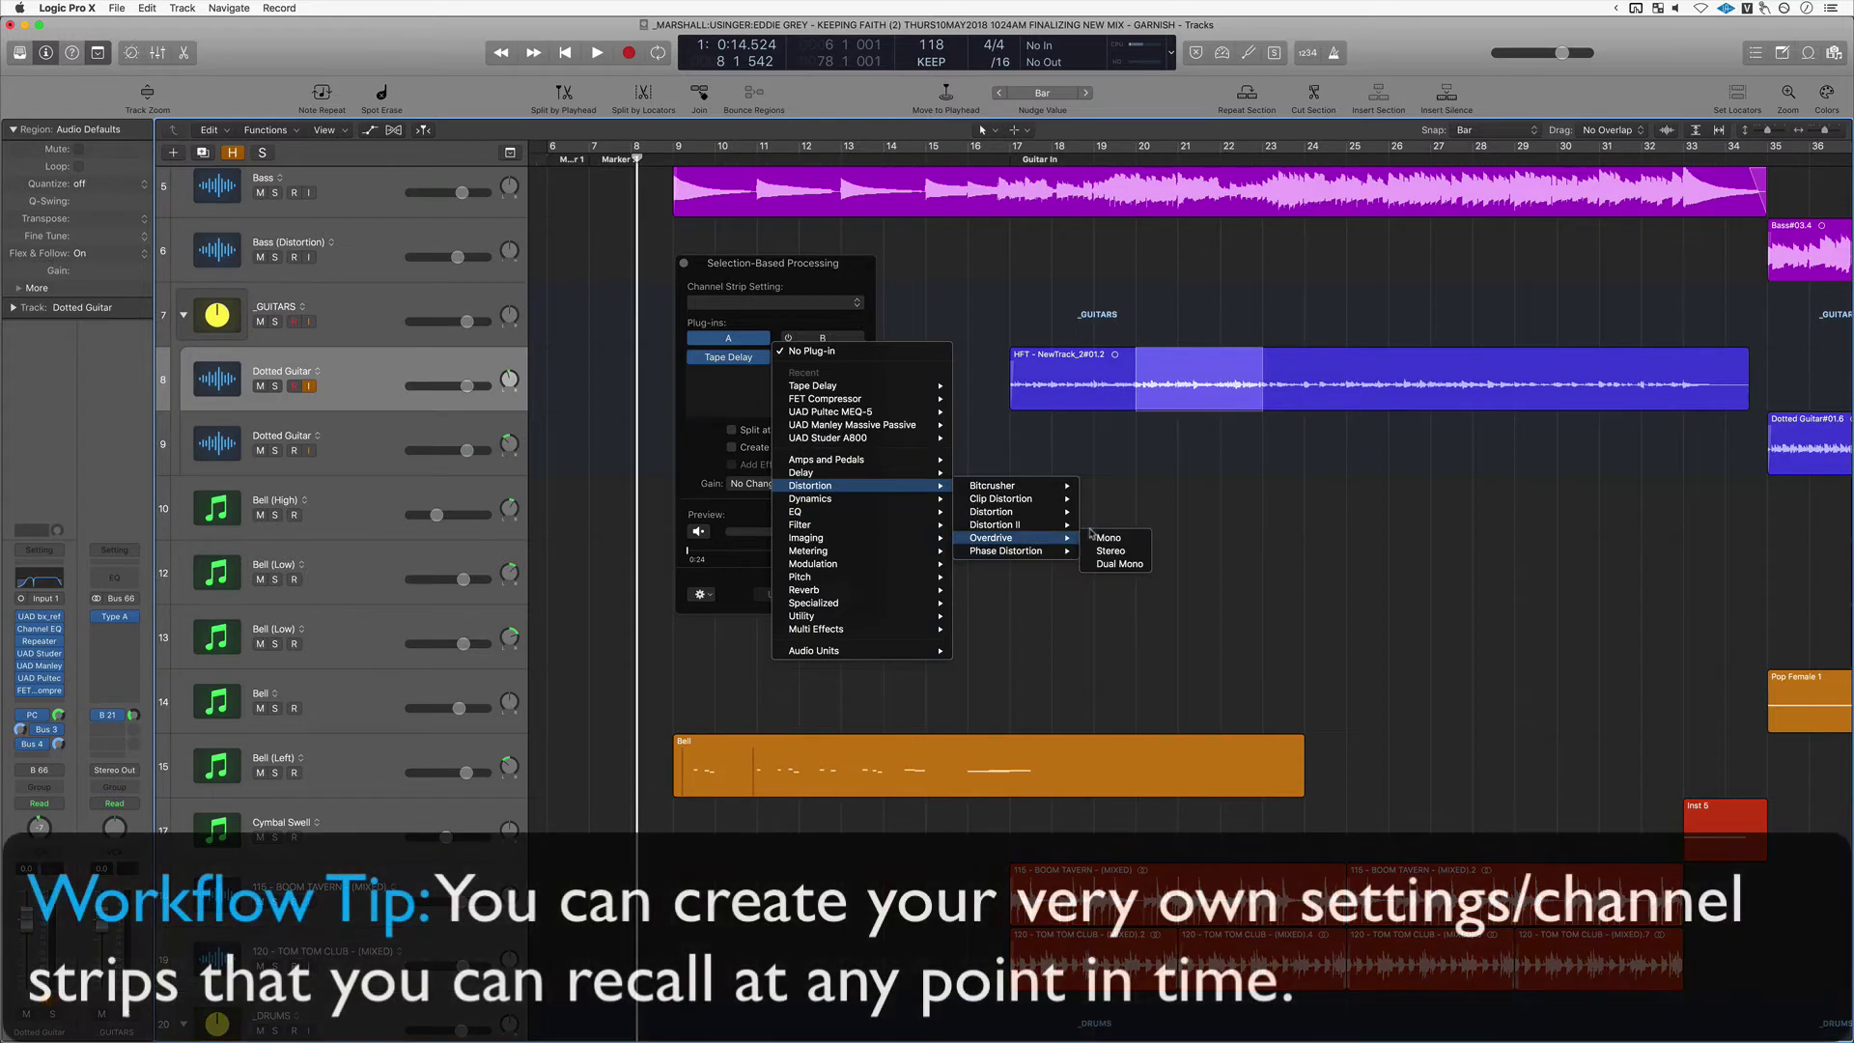
pyautogui.click(1107, 538)
# Add a mono Phaser after the Overdrive in chain B and preview the passage.
pyautogui.click(833, 375)
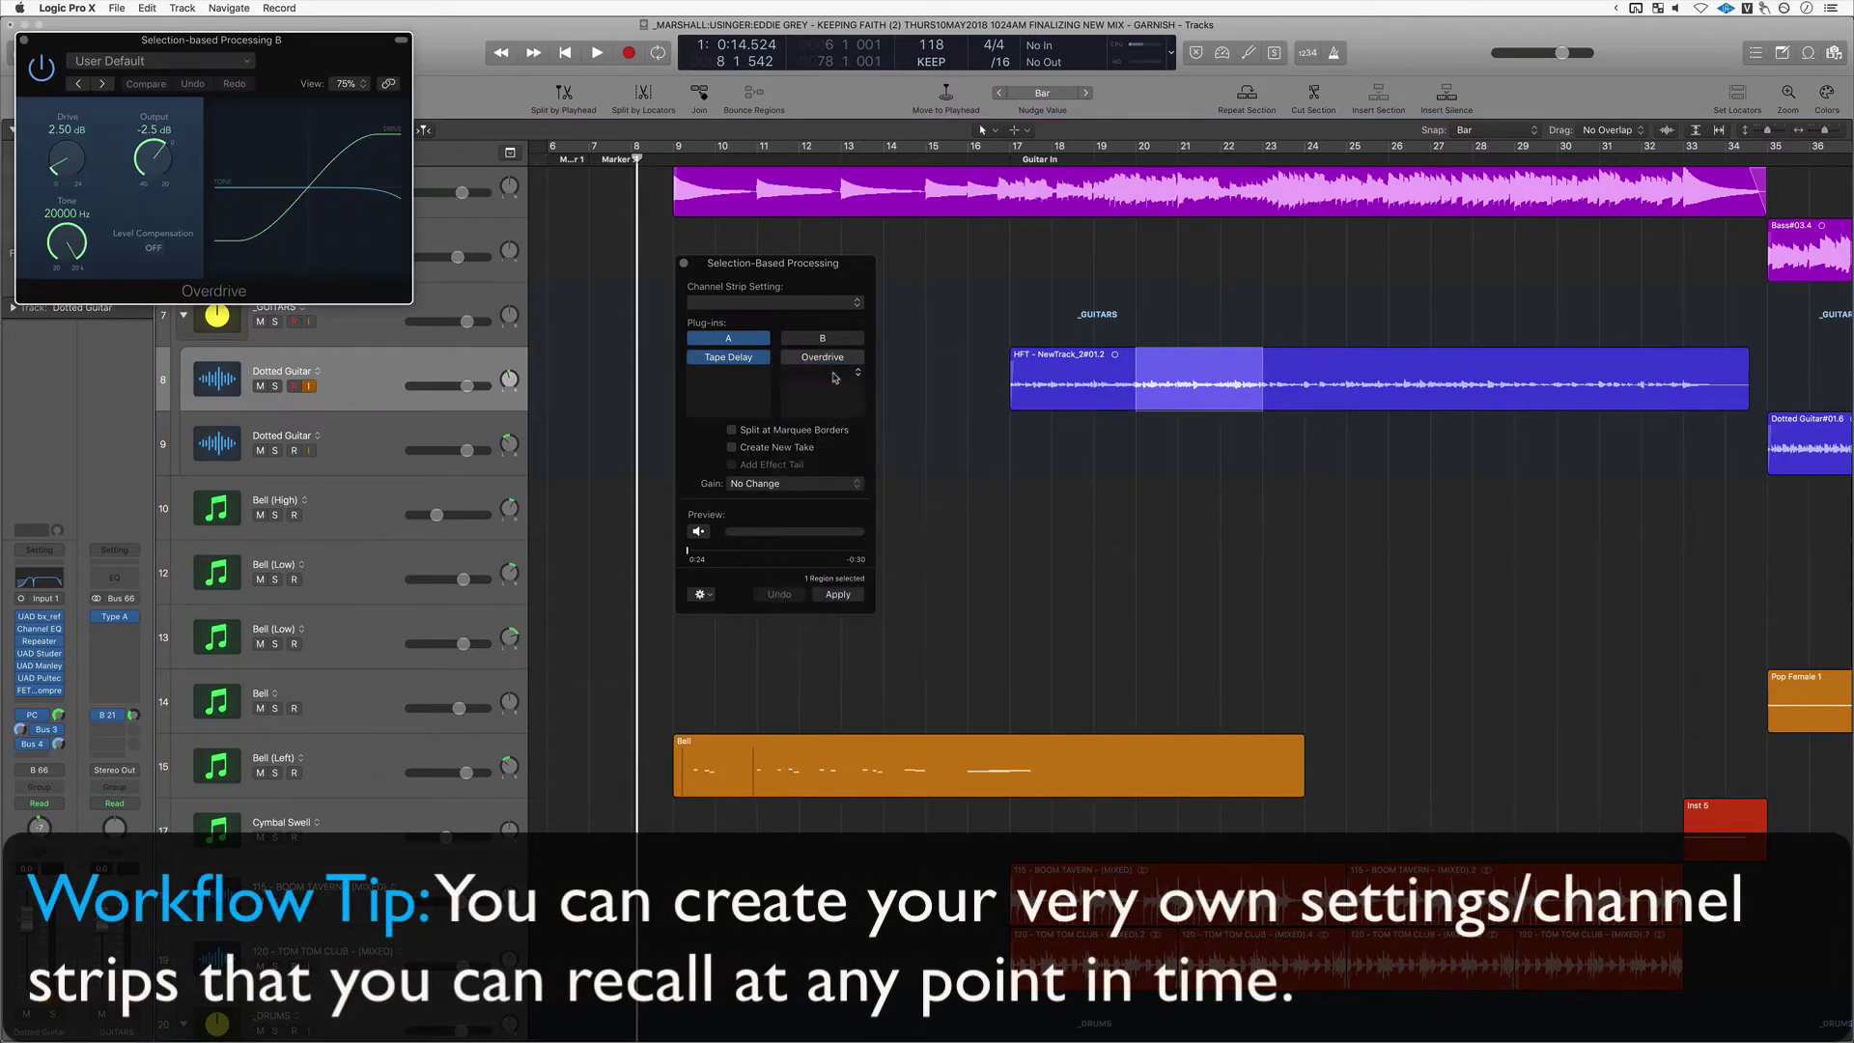
pyautogui.click(835, 377)
pyautogui.moveTo(873, 594)
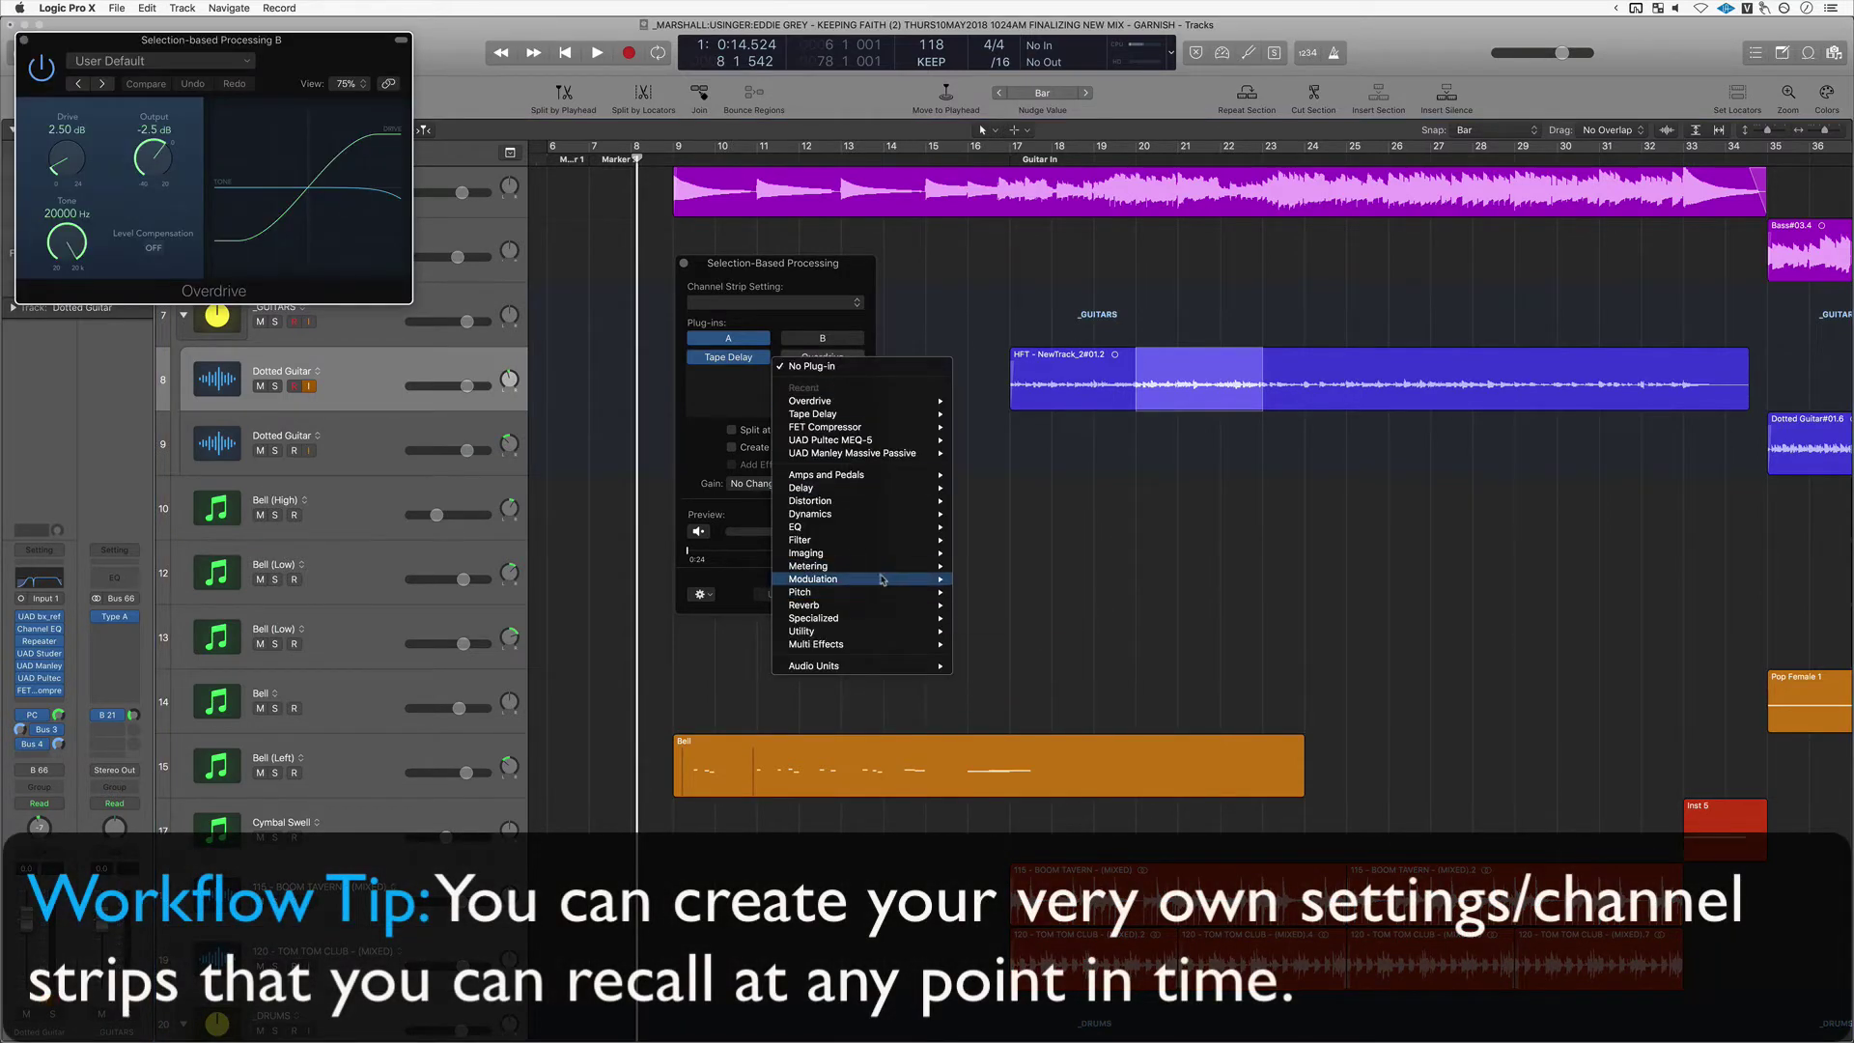
pyautogui.moveTo(1059, 645)
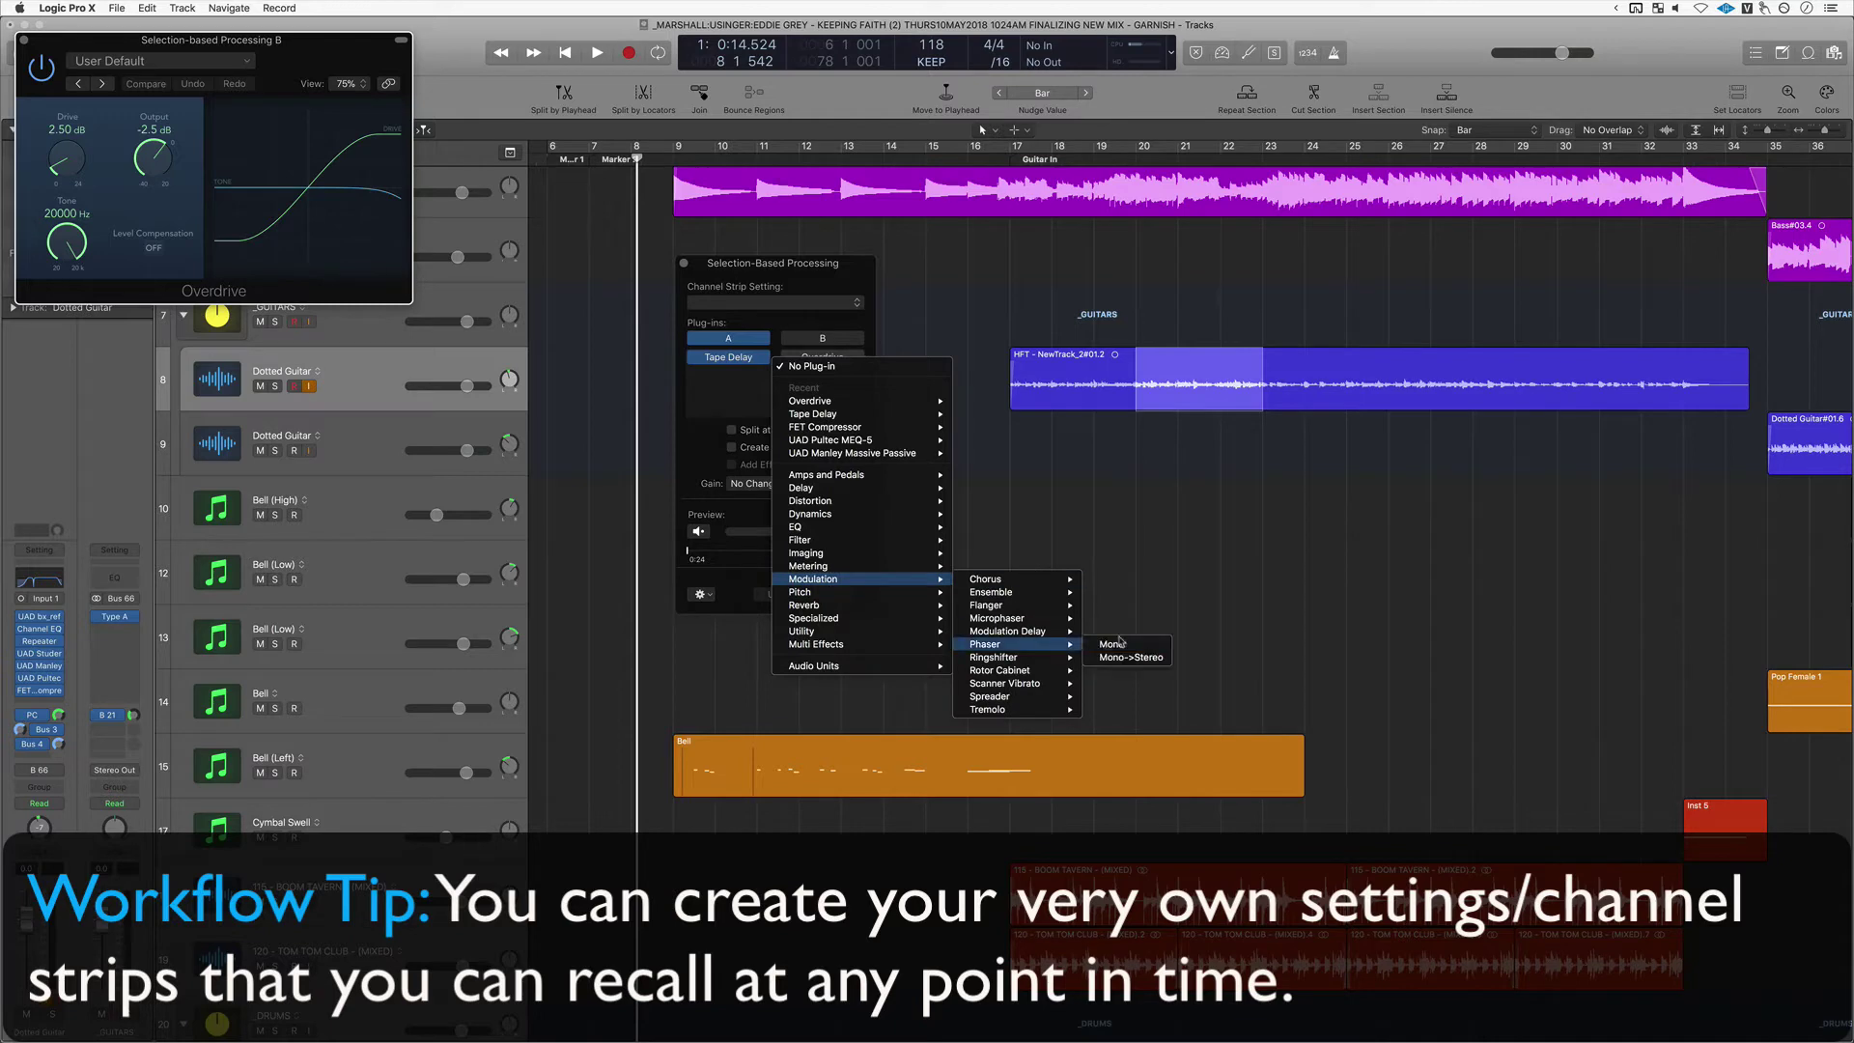
pyautogui.click(1125, 644)
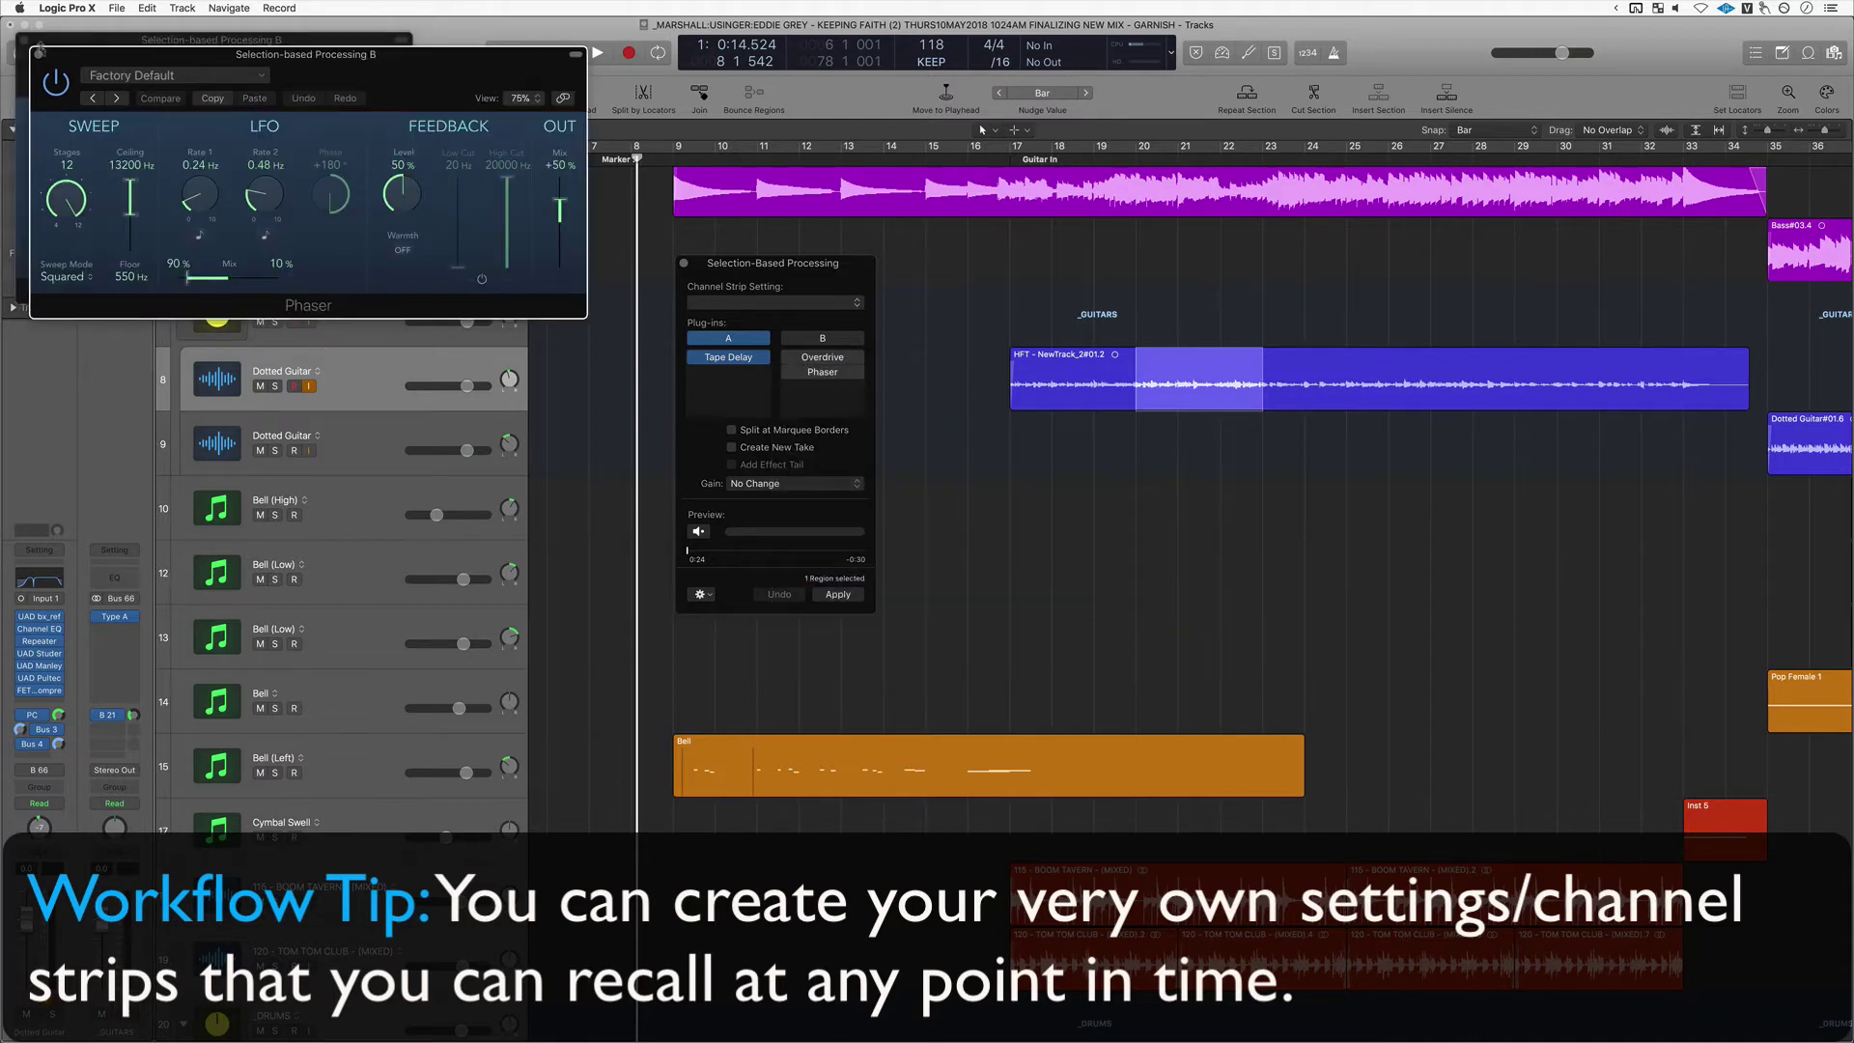
pyautogui.click(38, 54)
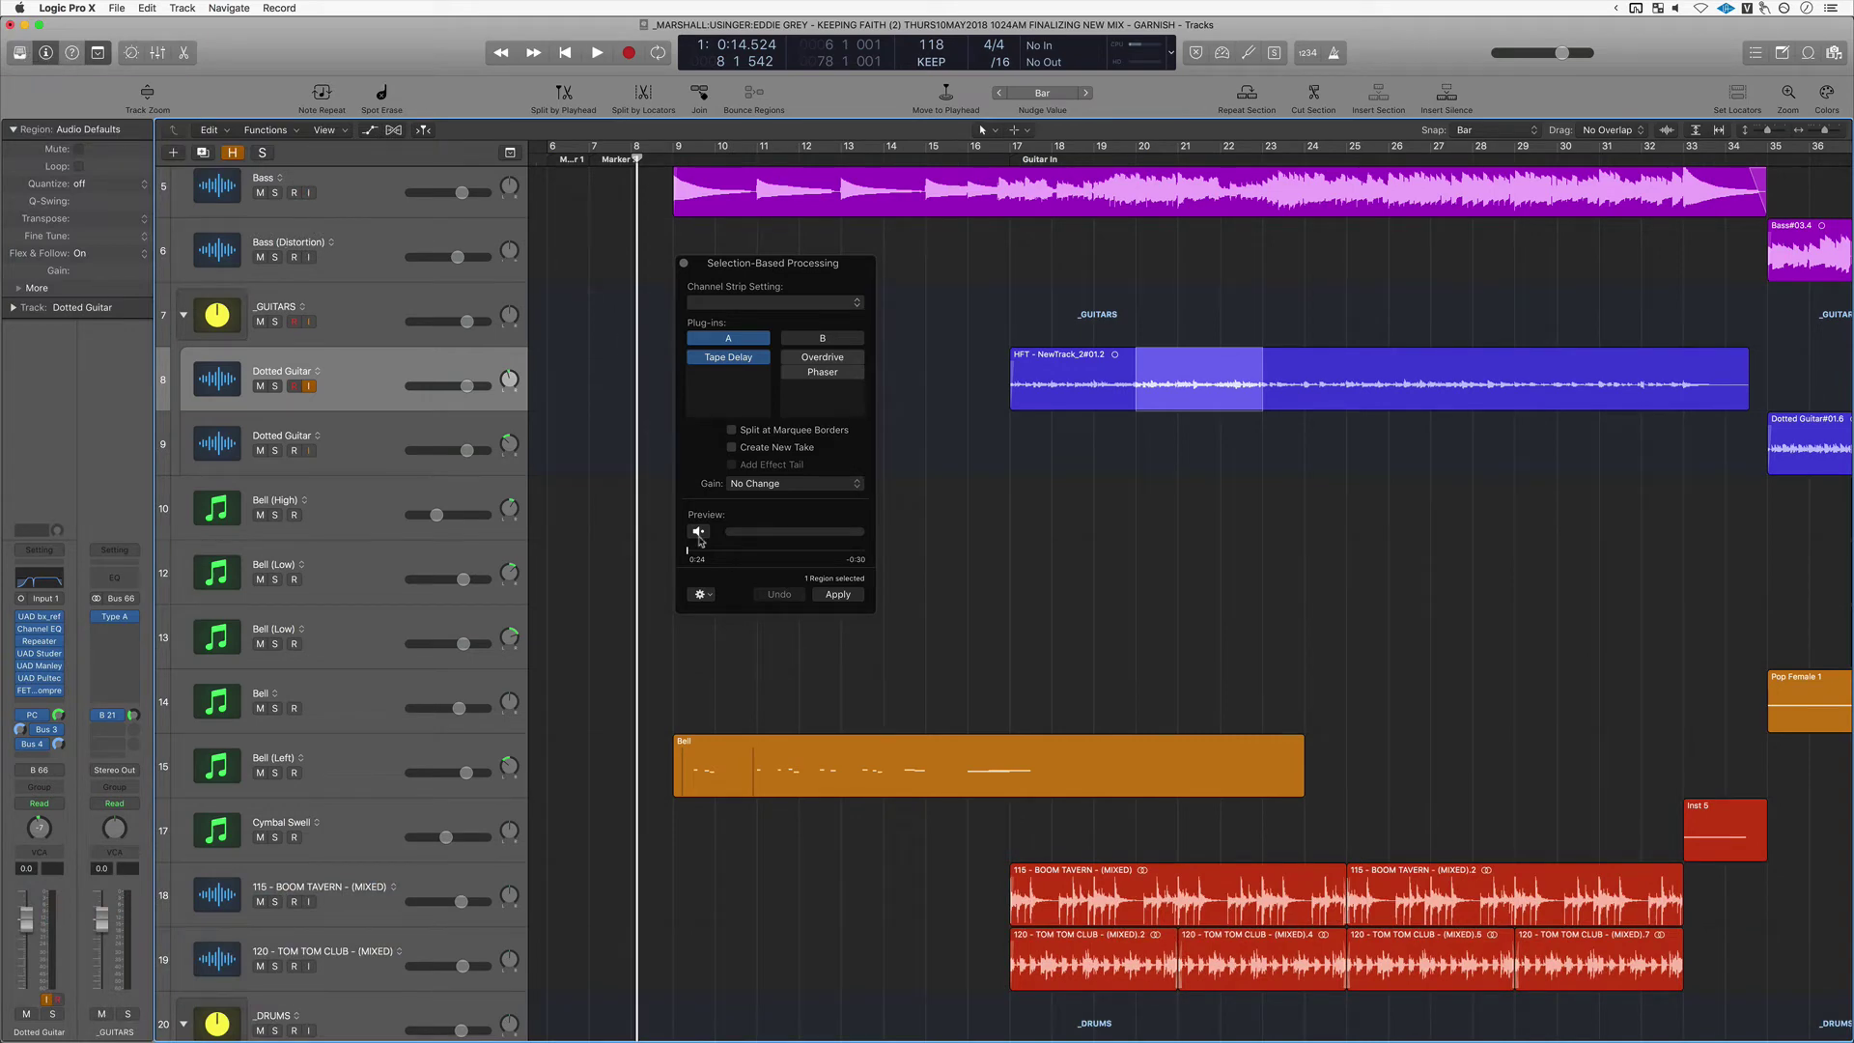
pyautogui.click(699, 535)
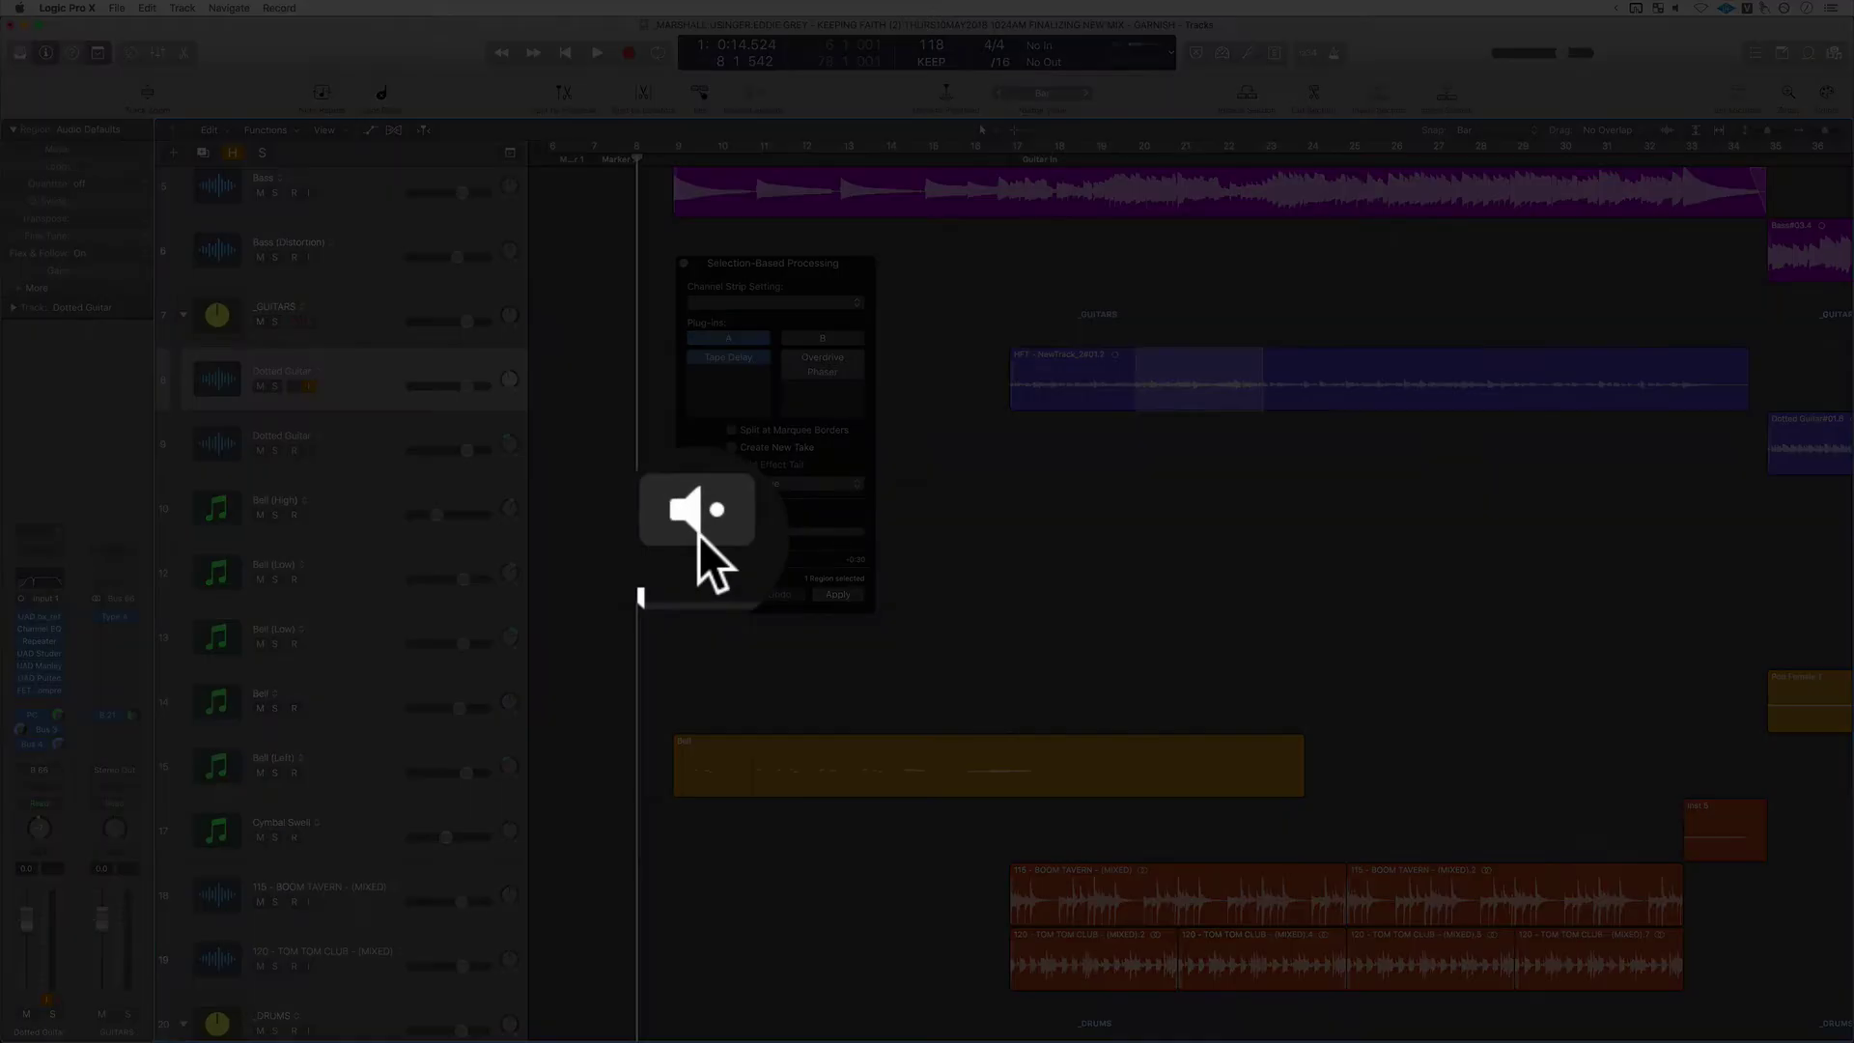
# Load the 1/2 Note Dotted Feedback preset on chain A's Tape Delay and preview it.
pyautogui.click(730, 358)
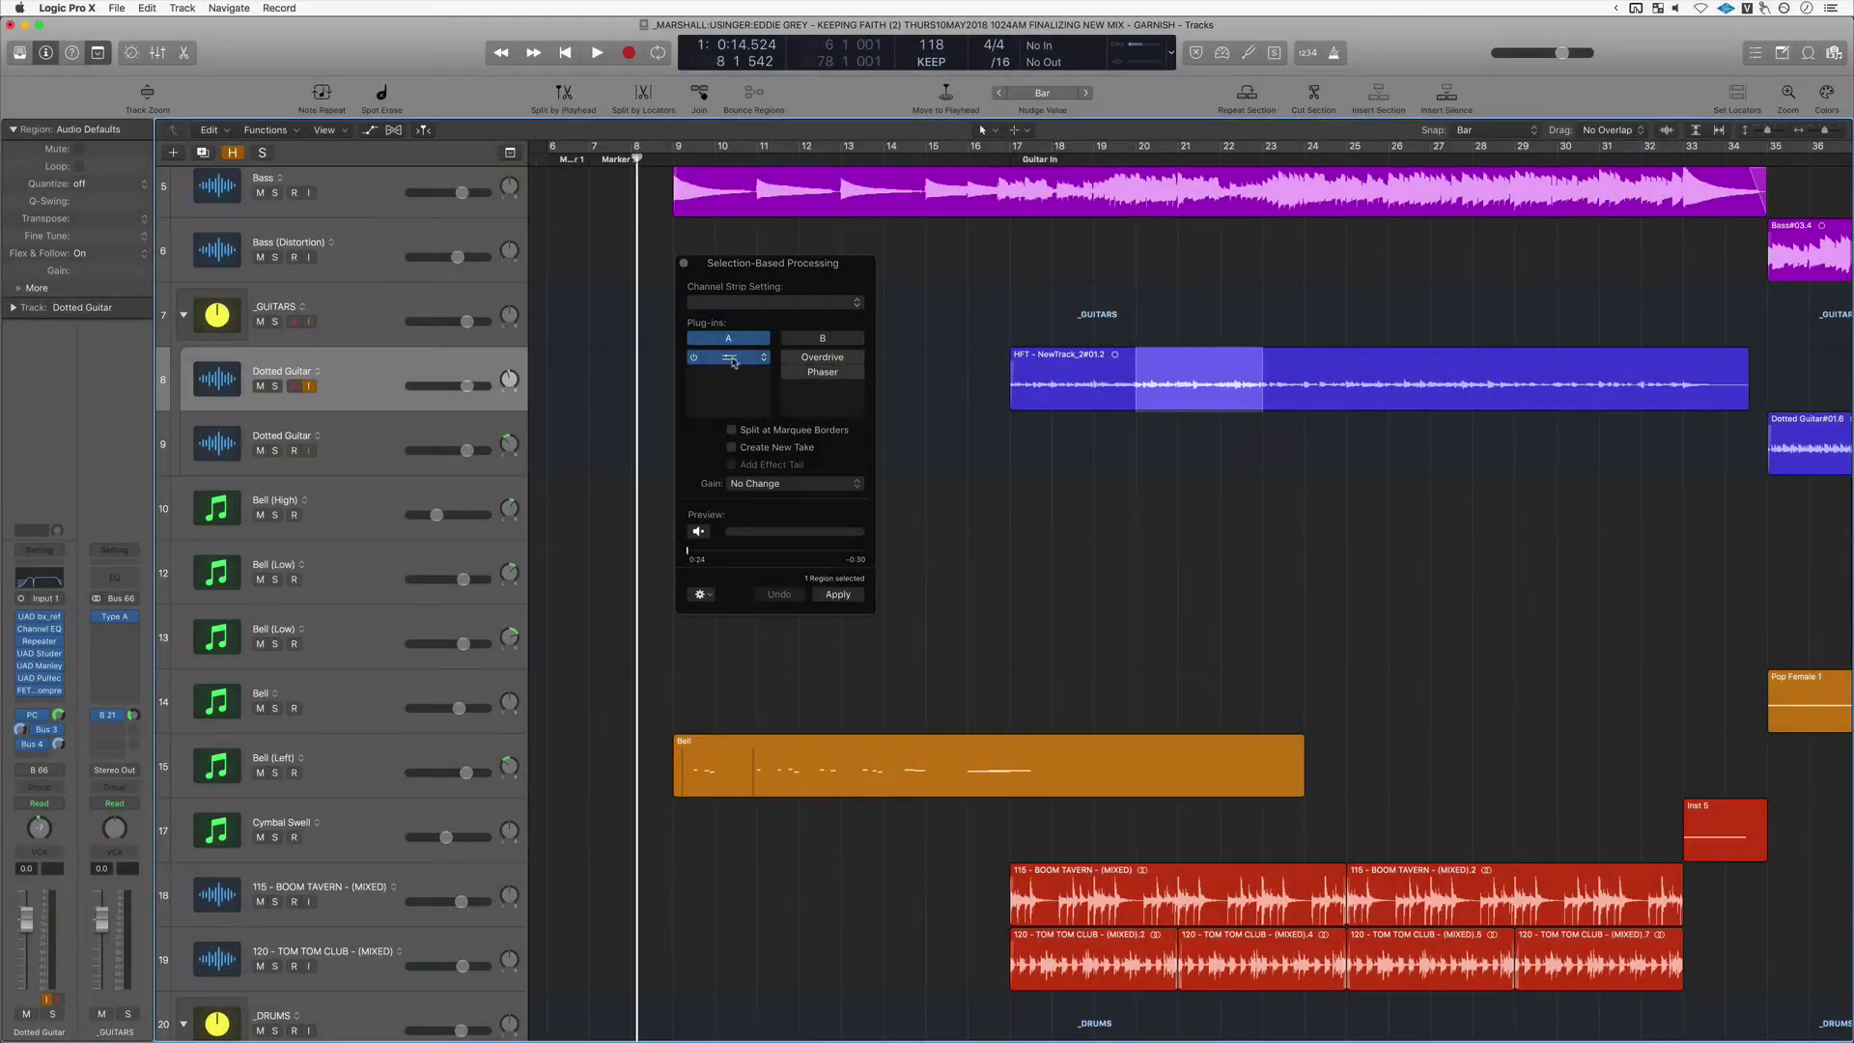
pyautogui.click(103, 84)
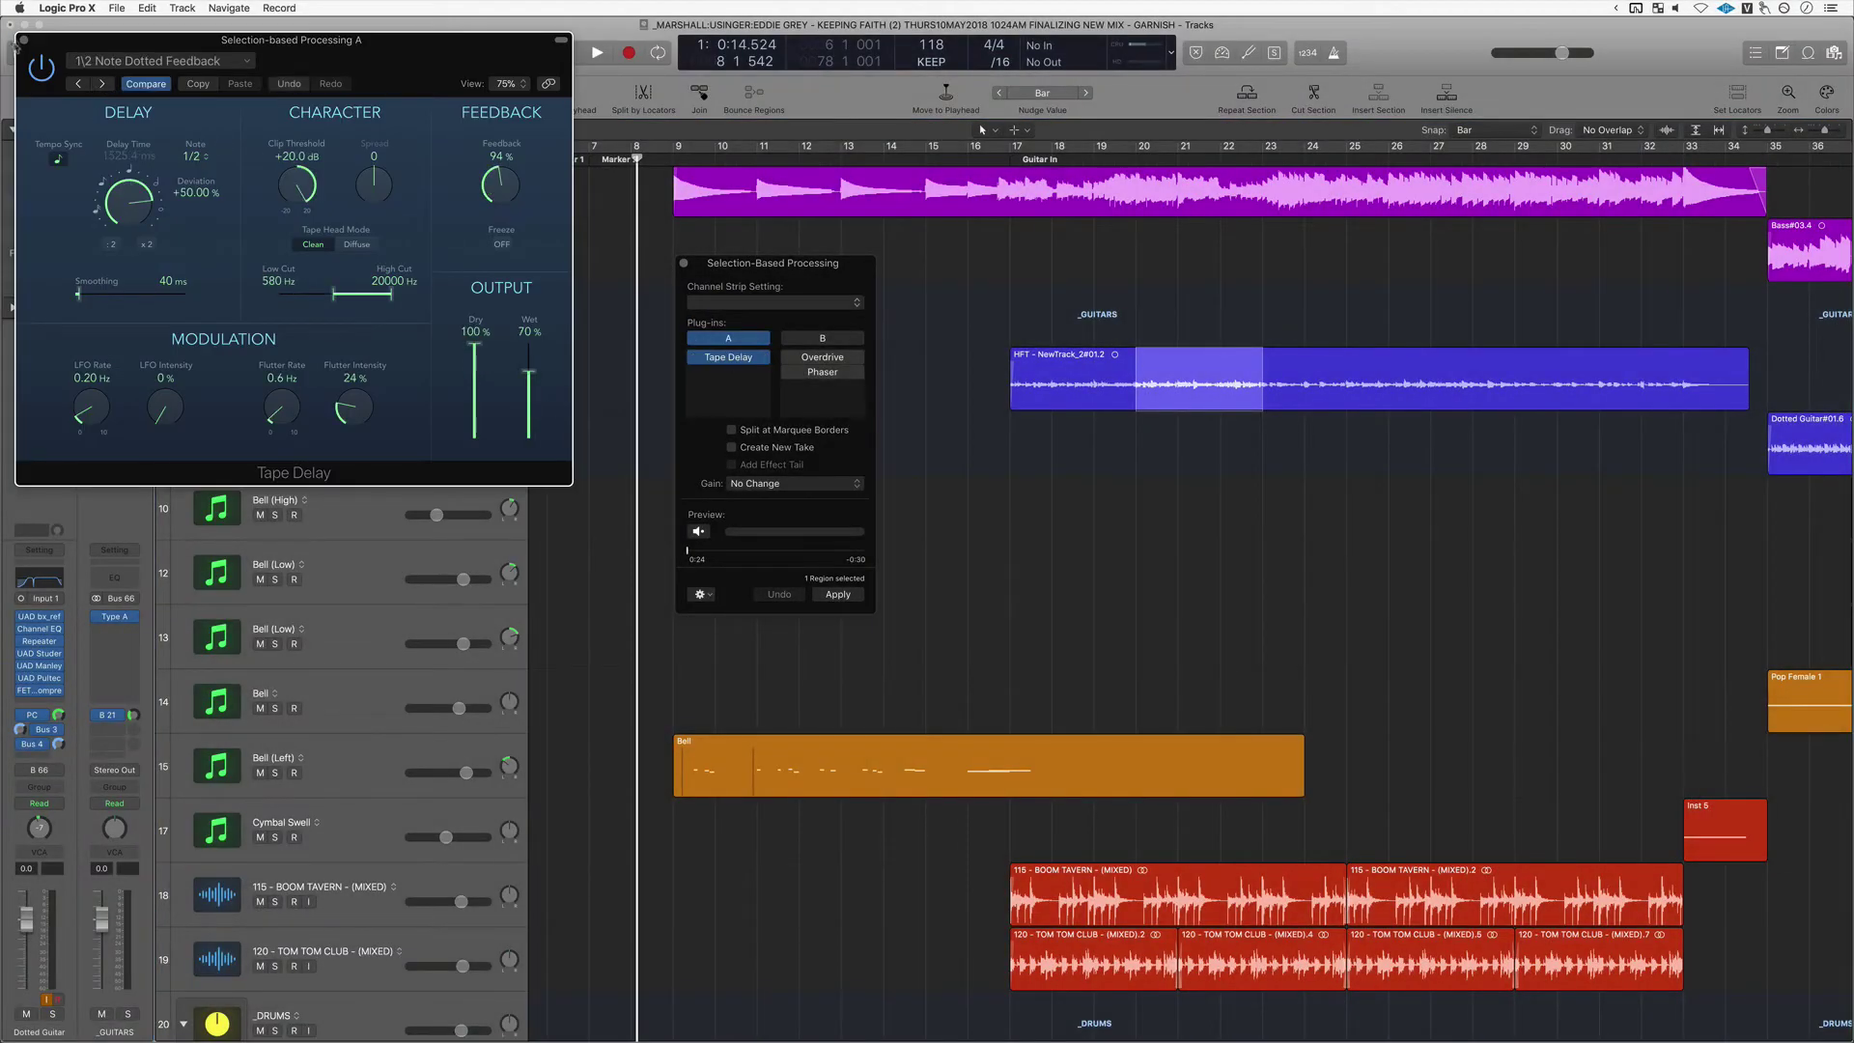
pyautogui.press('super+w')
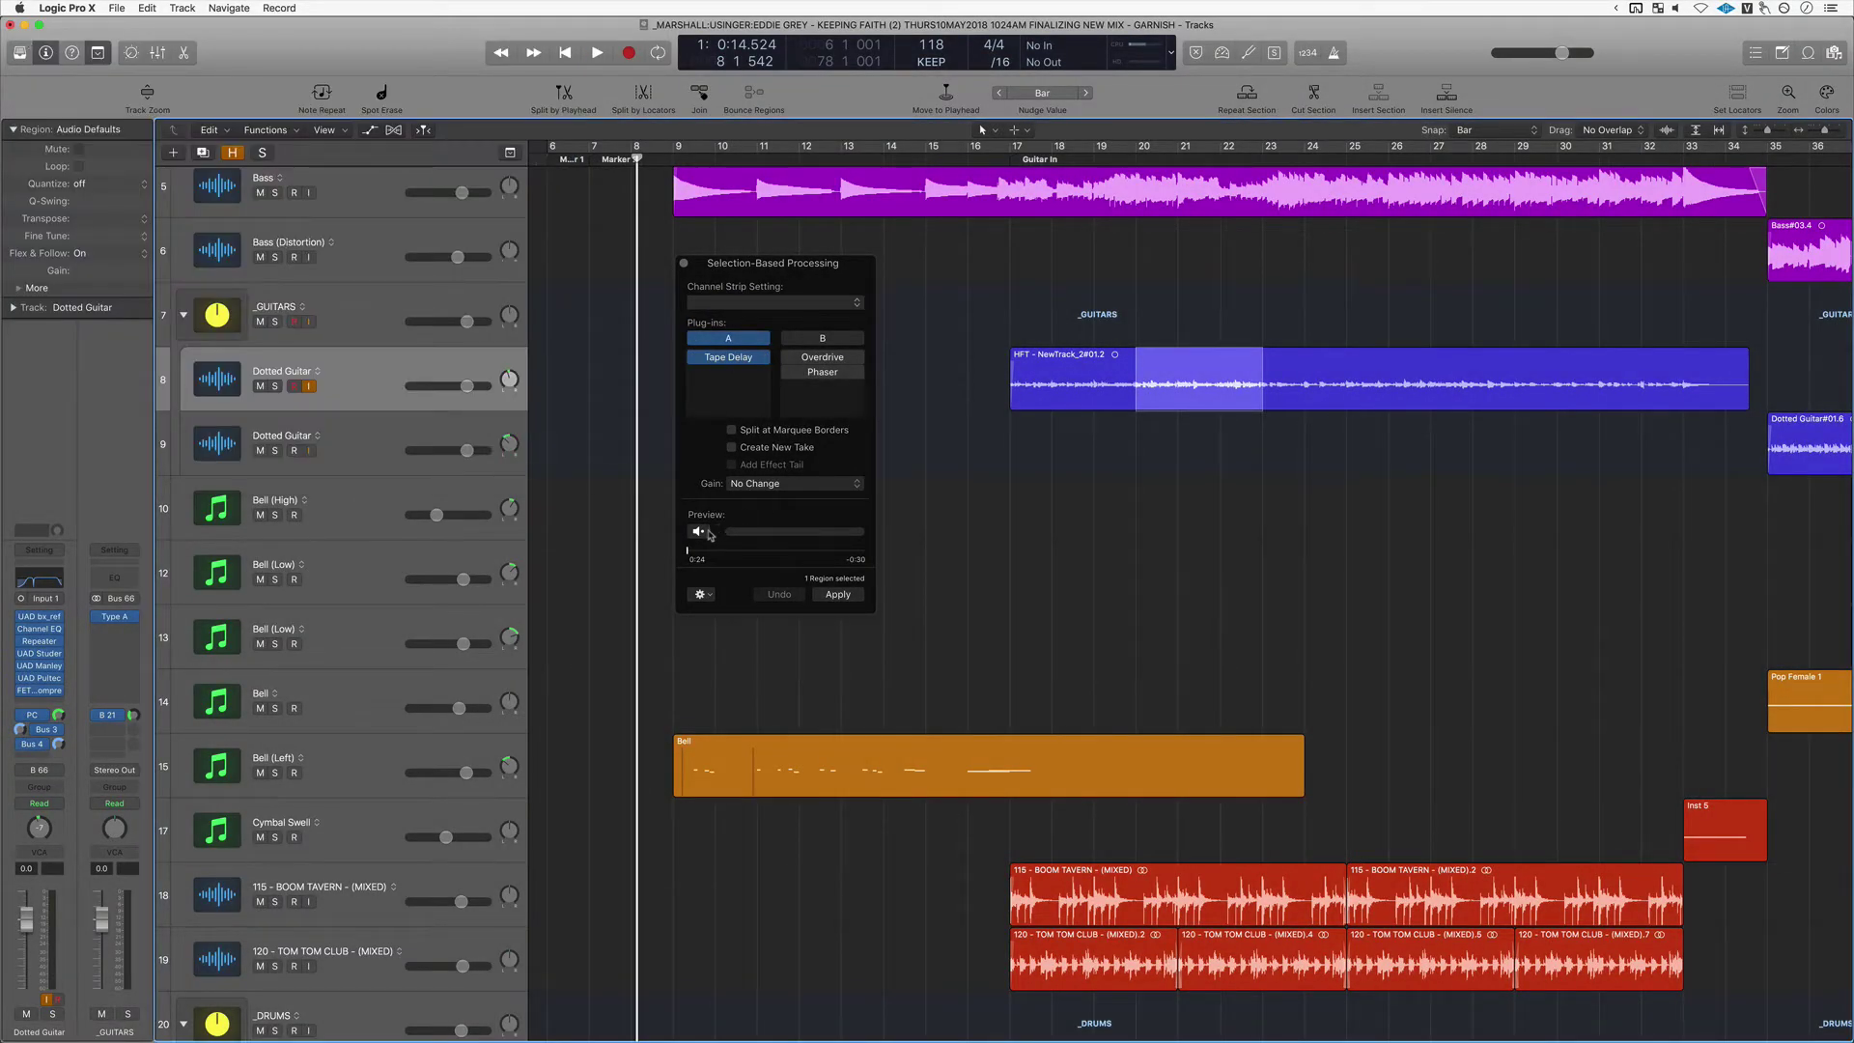
pyautogui.click(701, 533)
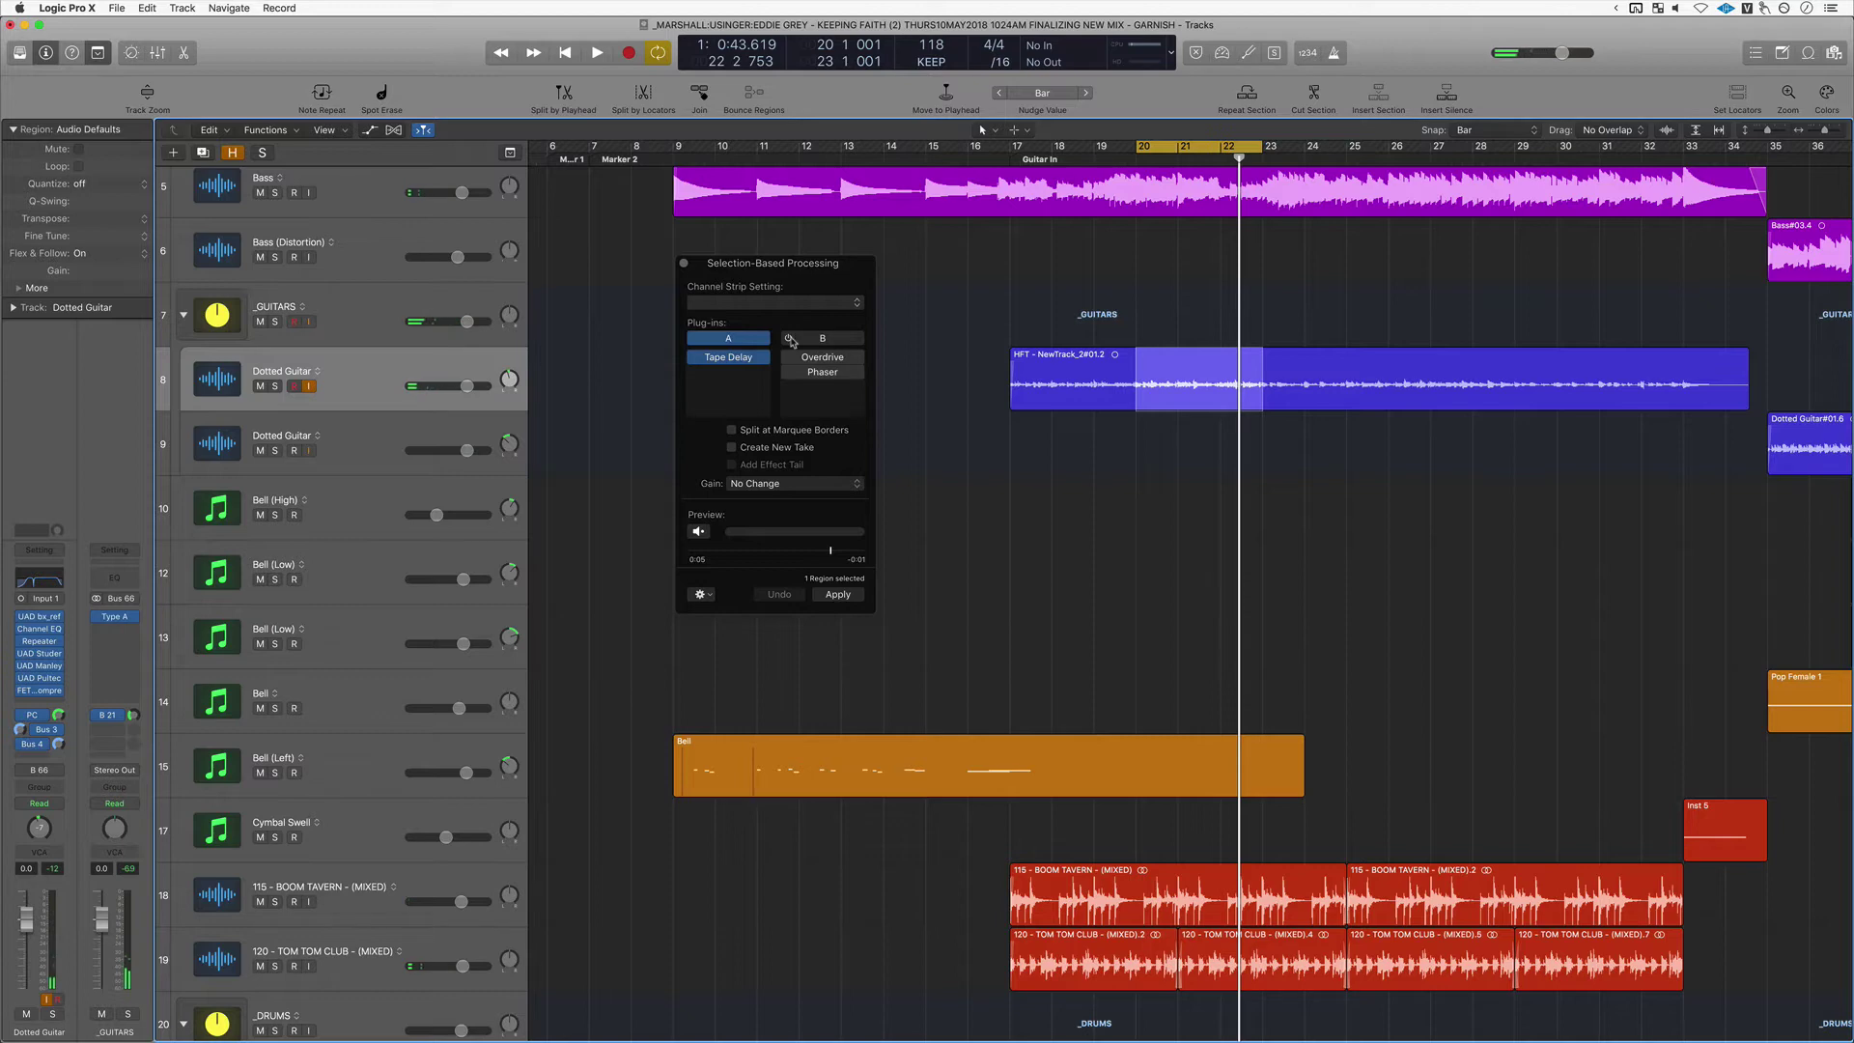
# Choose chain B (Overdrive and Phaser) and apply it to the marquee selection.
pyautogui.click(791, 341)
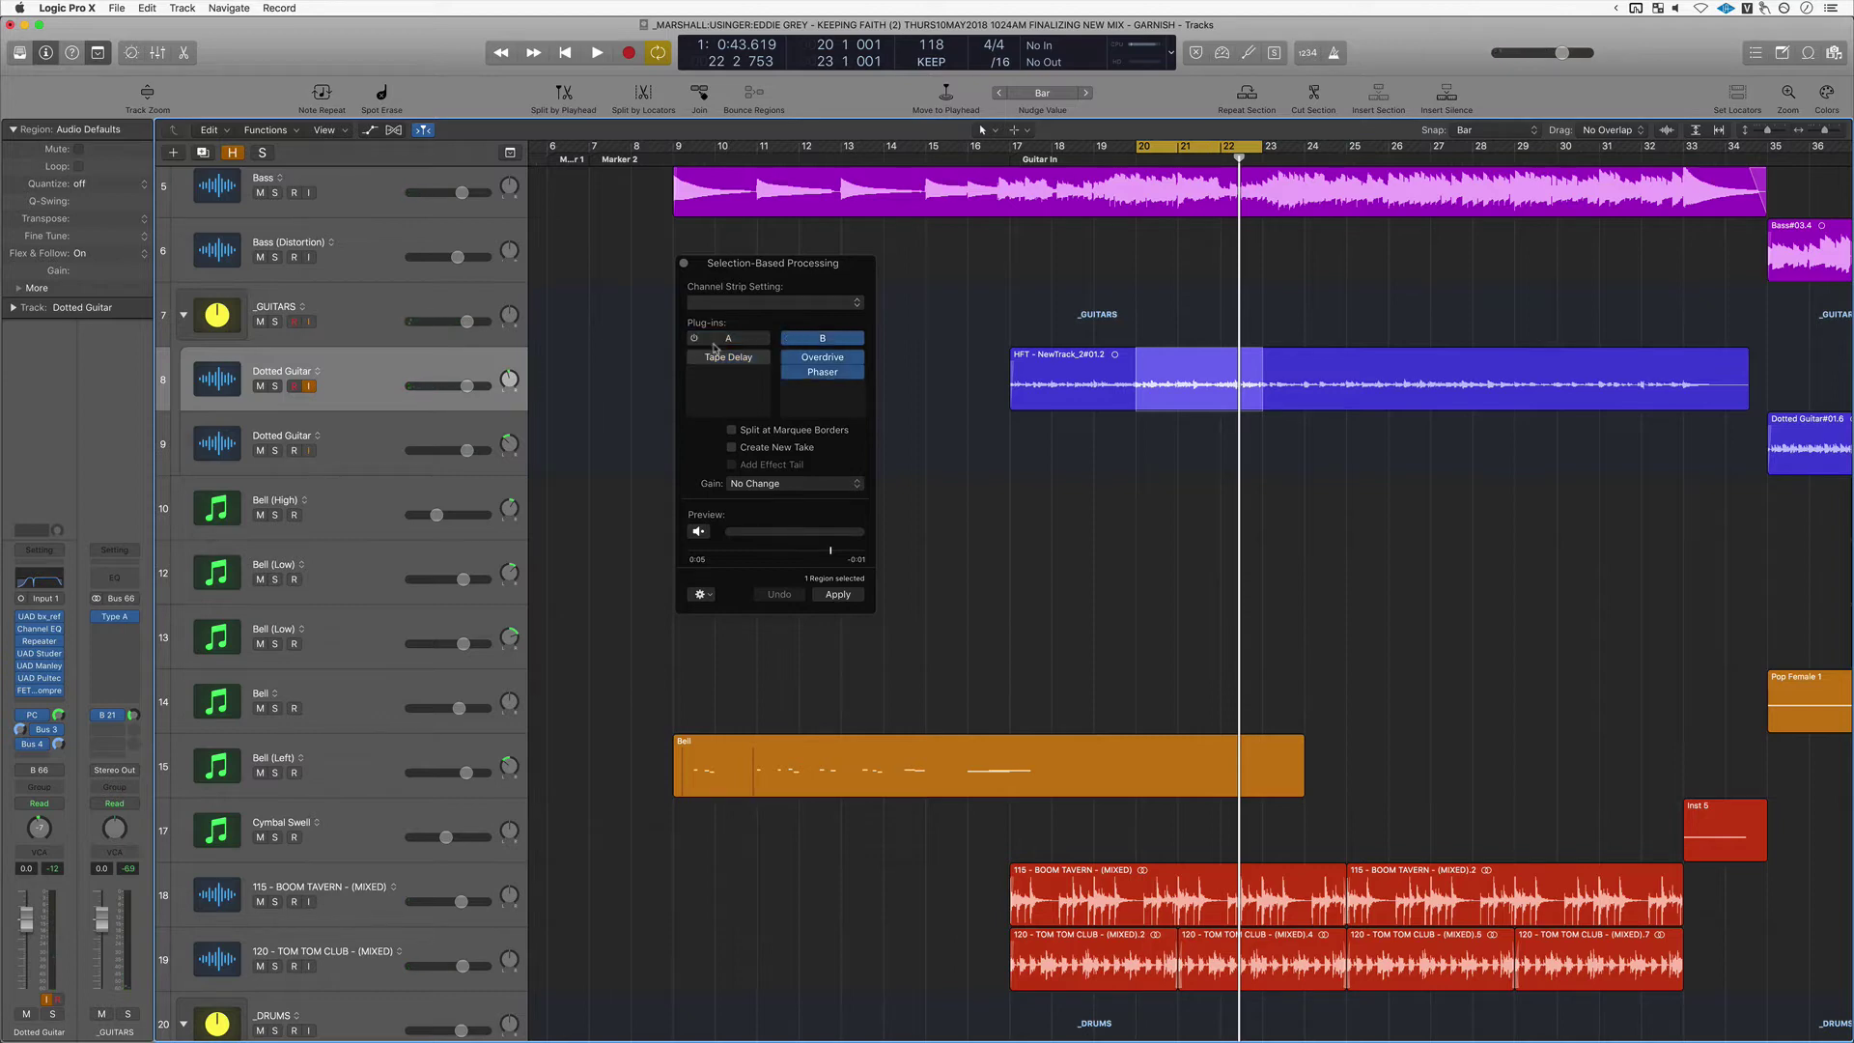
pyautogui.click(821, 350)
pyautogui.click(698, 532)
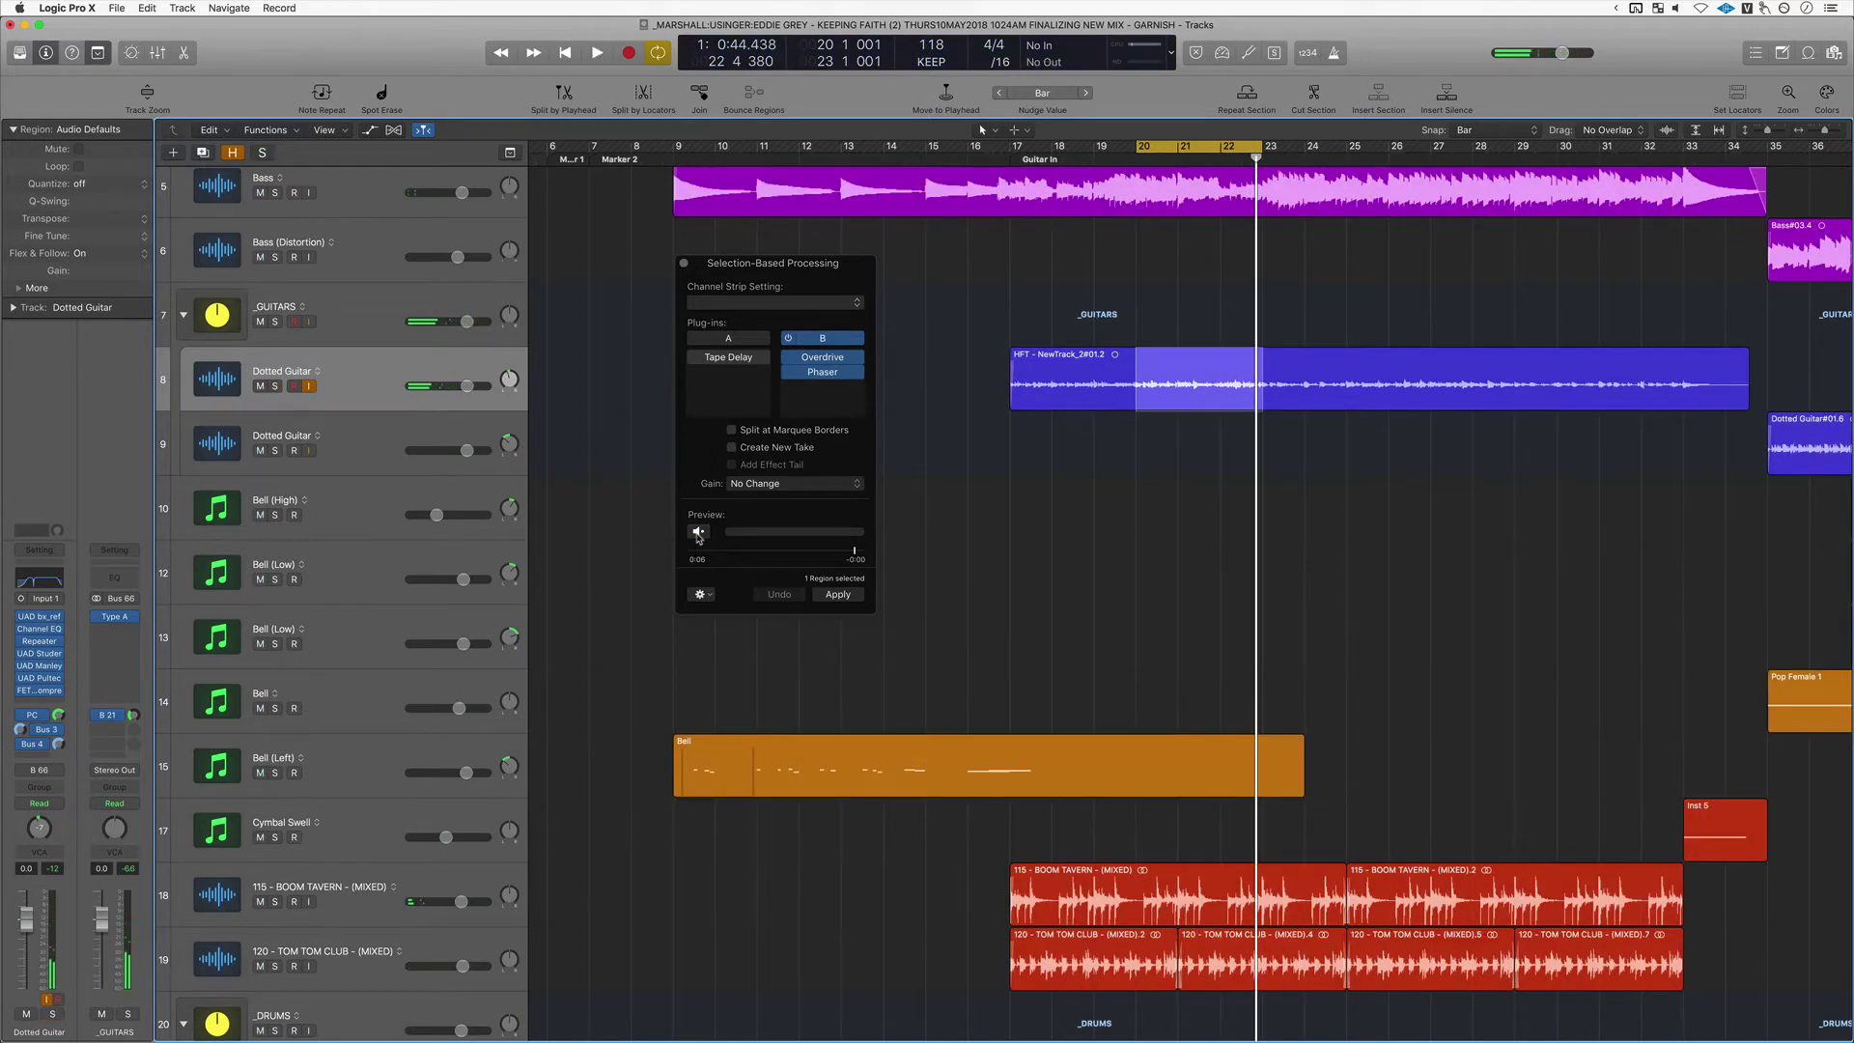
pyautogui.click(819, 596)
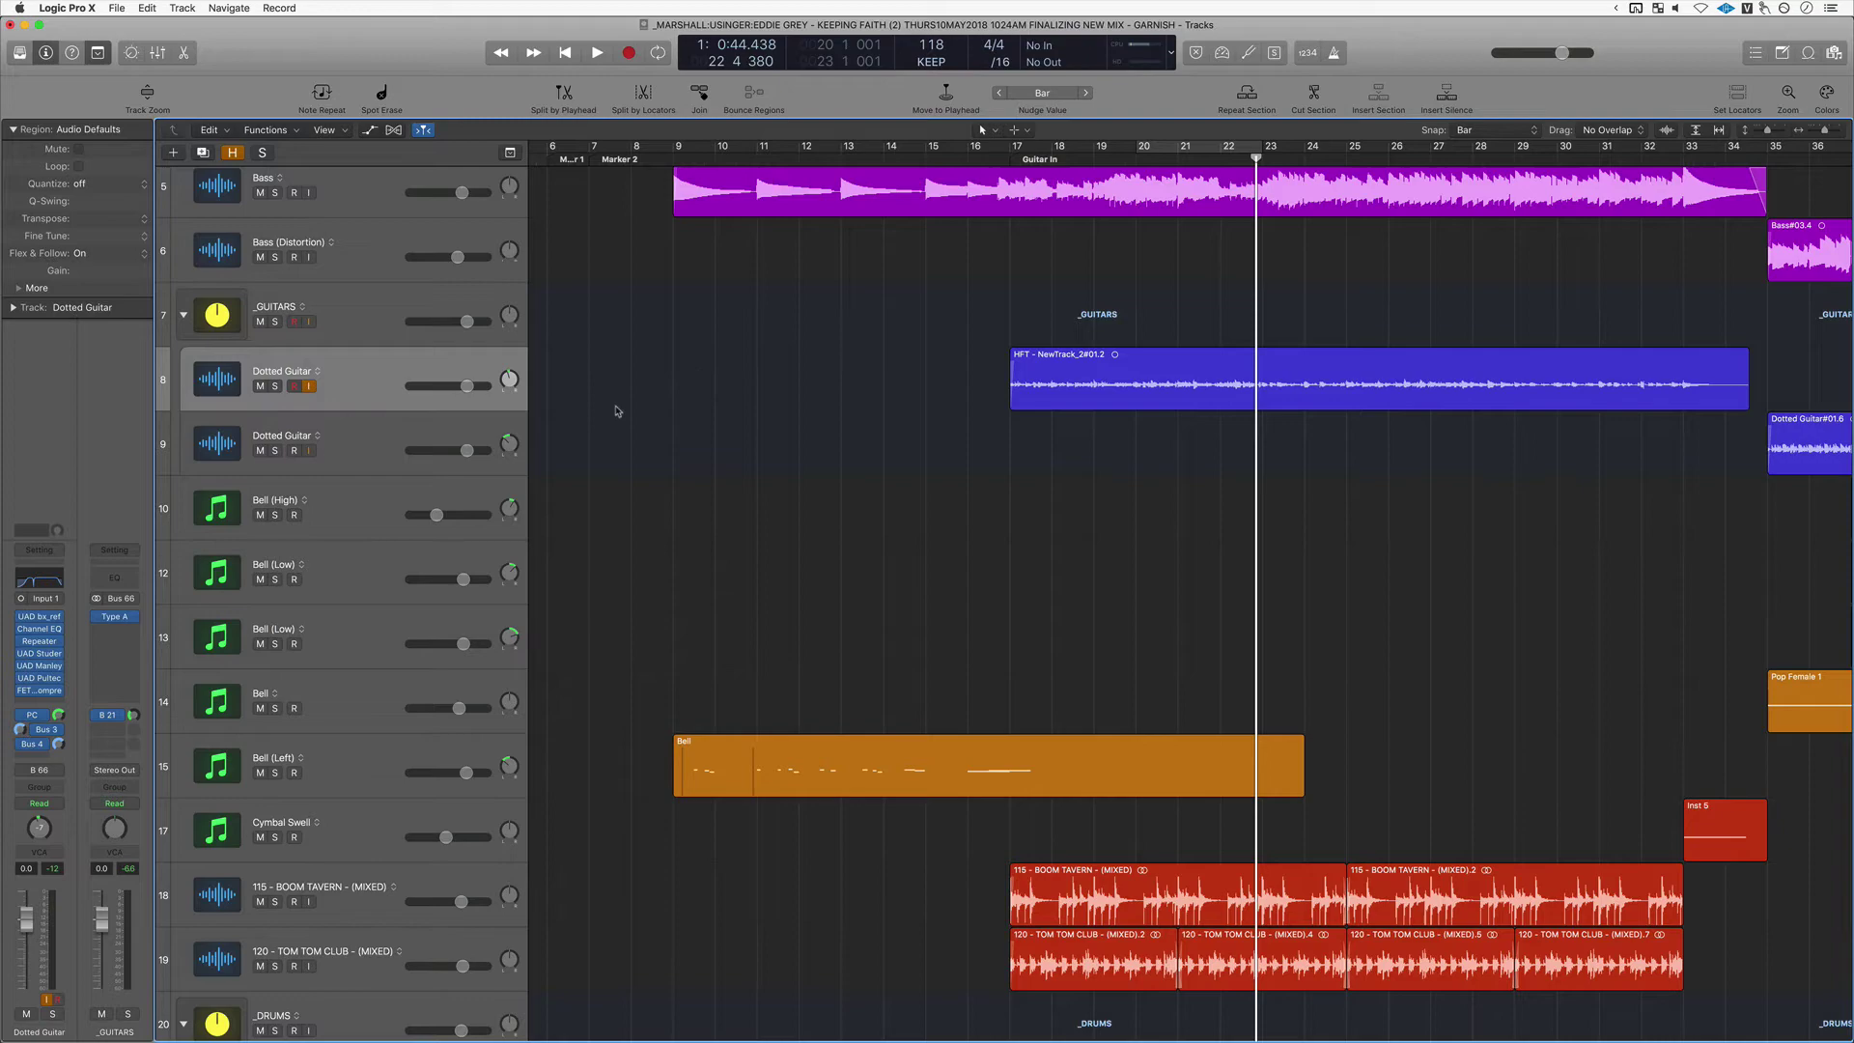
# Tick Freeze in Configure Track Header from the Dotted Guitar header's context menu.
pyautogui.rightClick(370, 364)
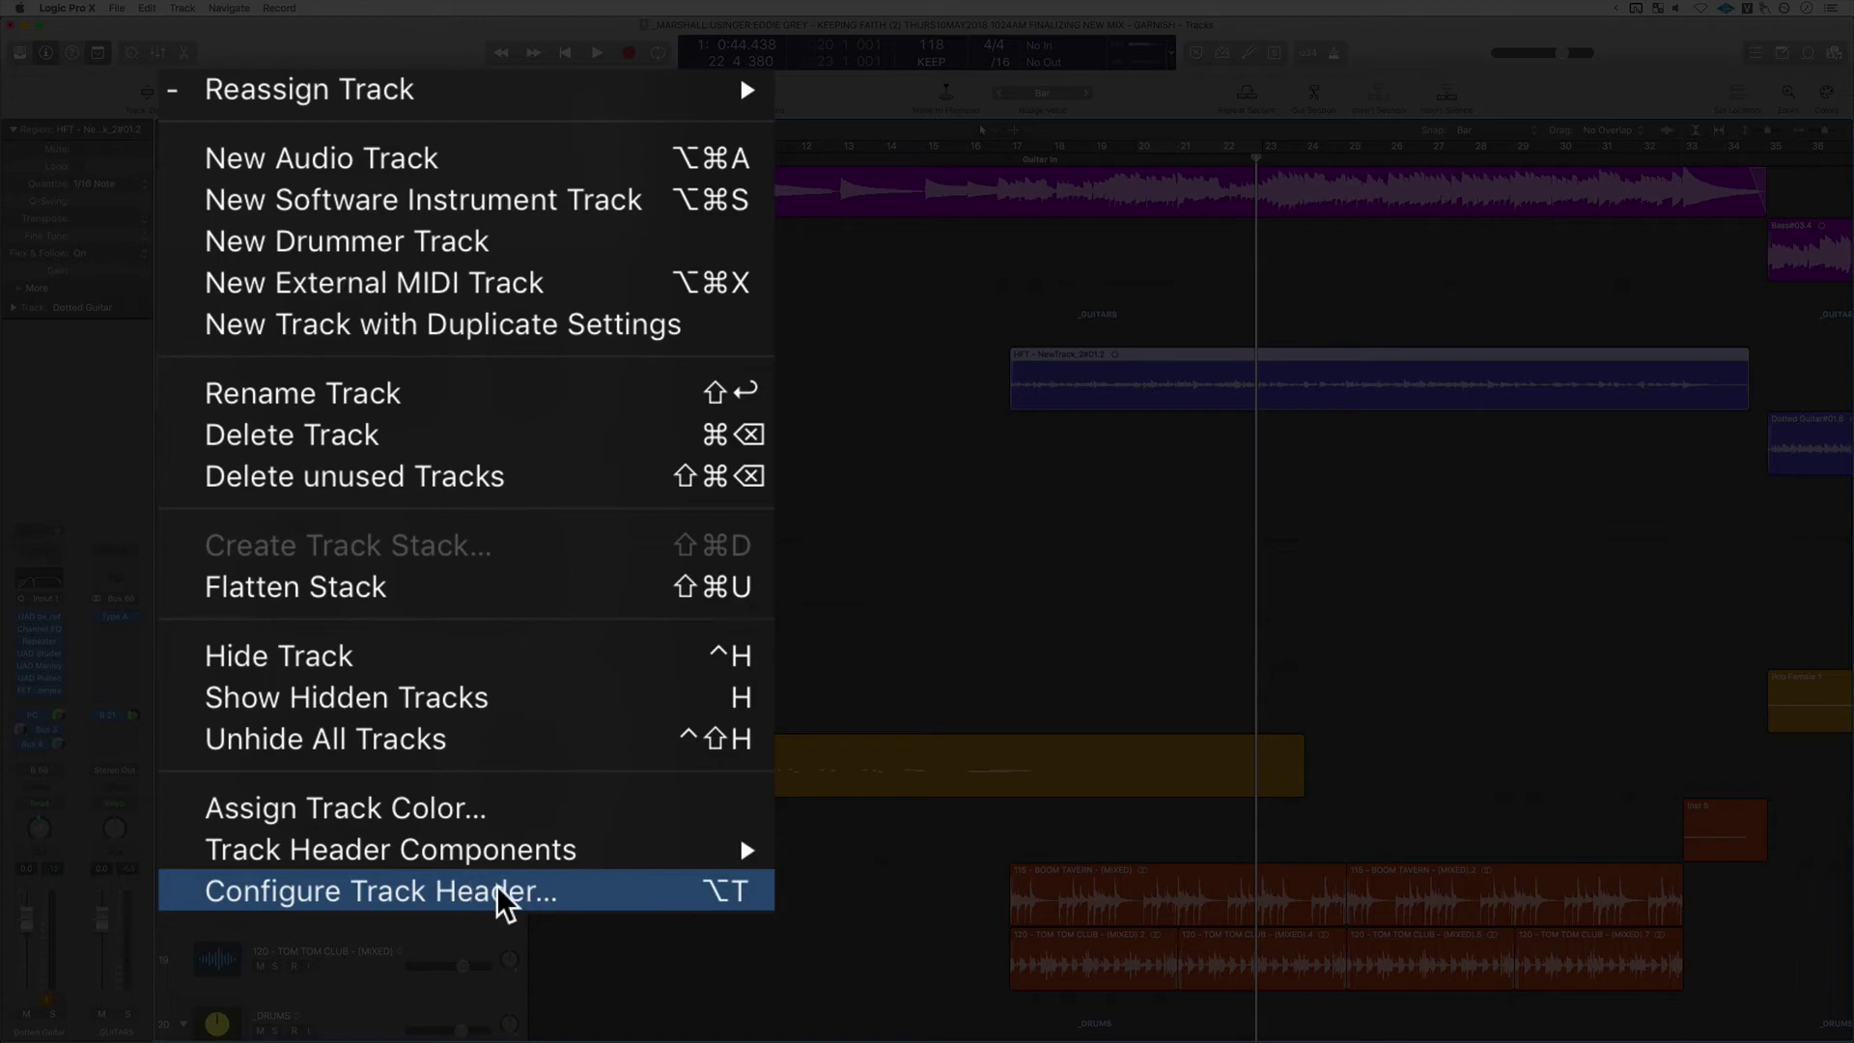
pyautogui.click(502, 903)
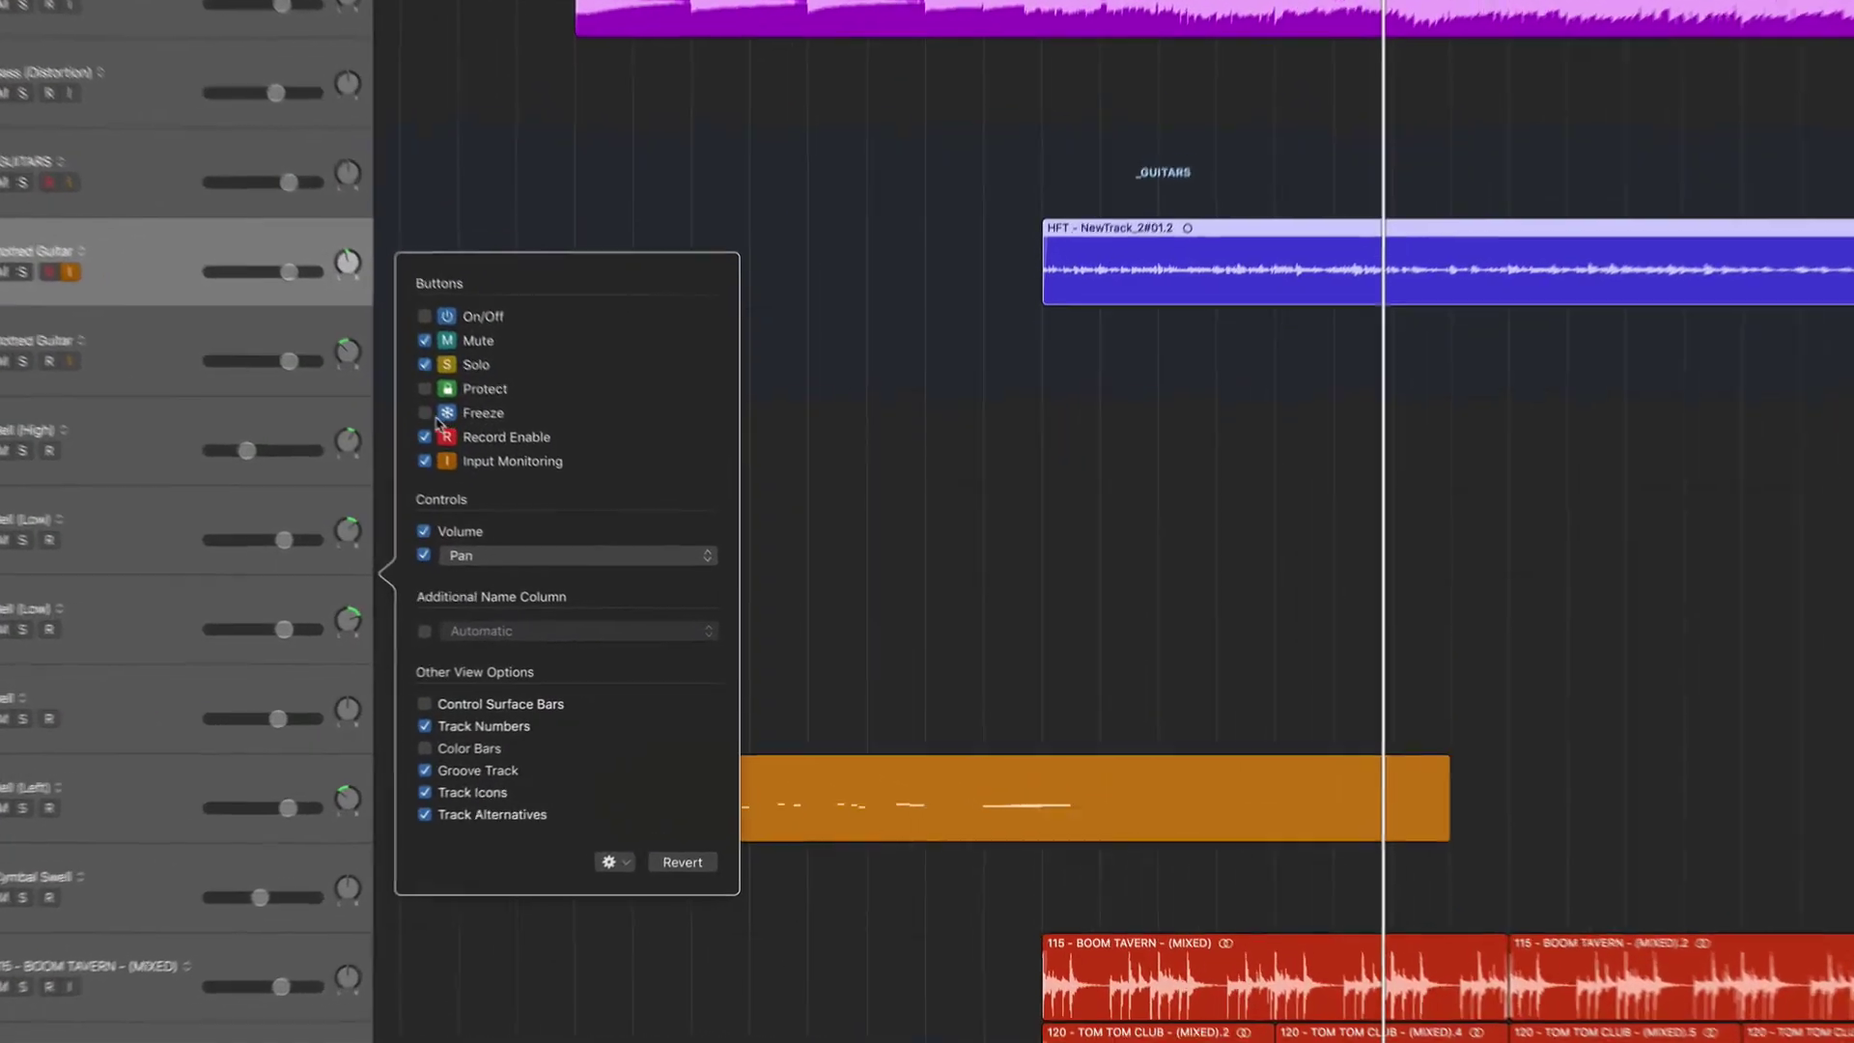
pyautogui.click(371, 384)
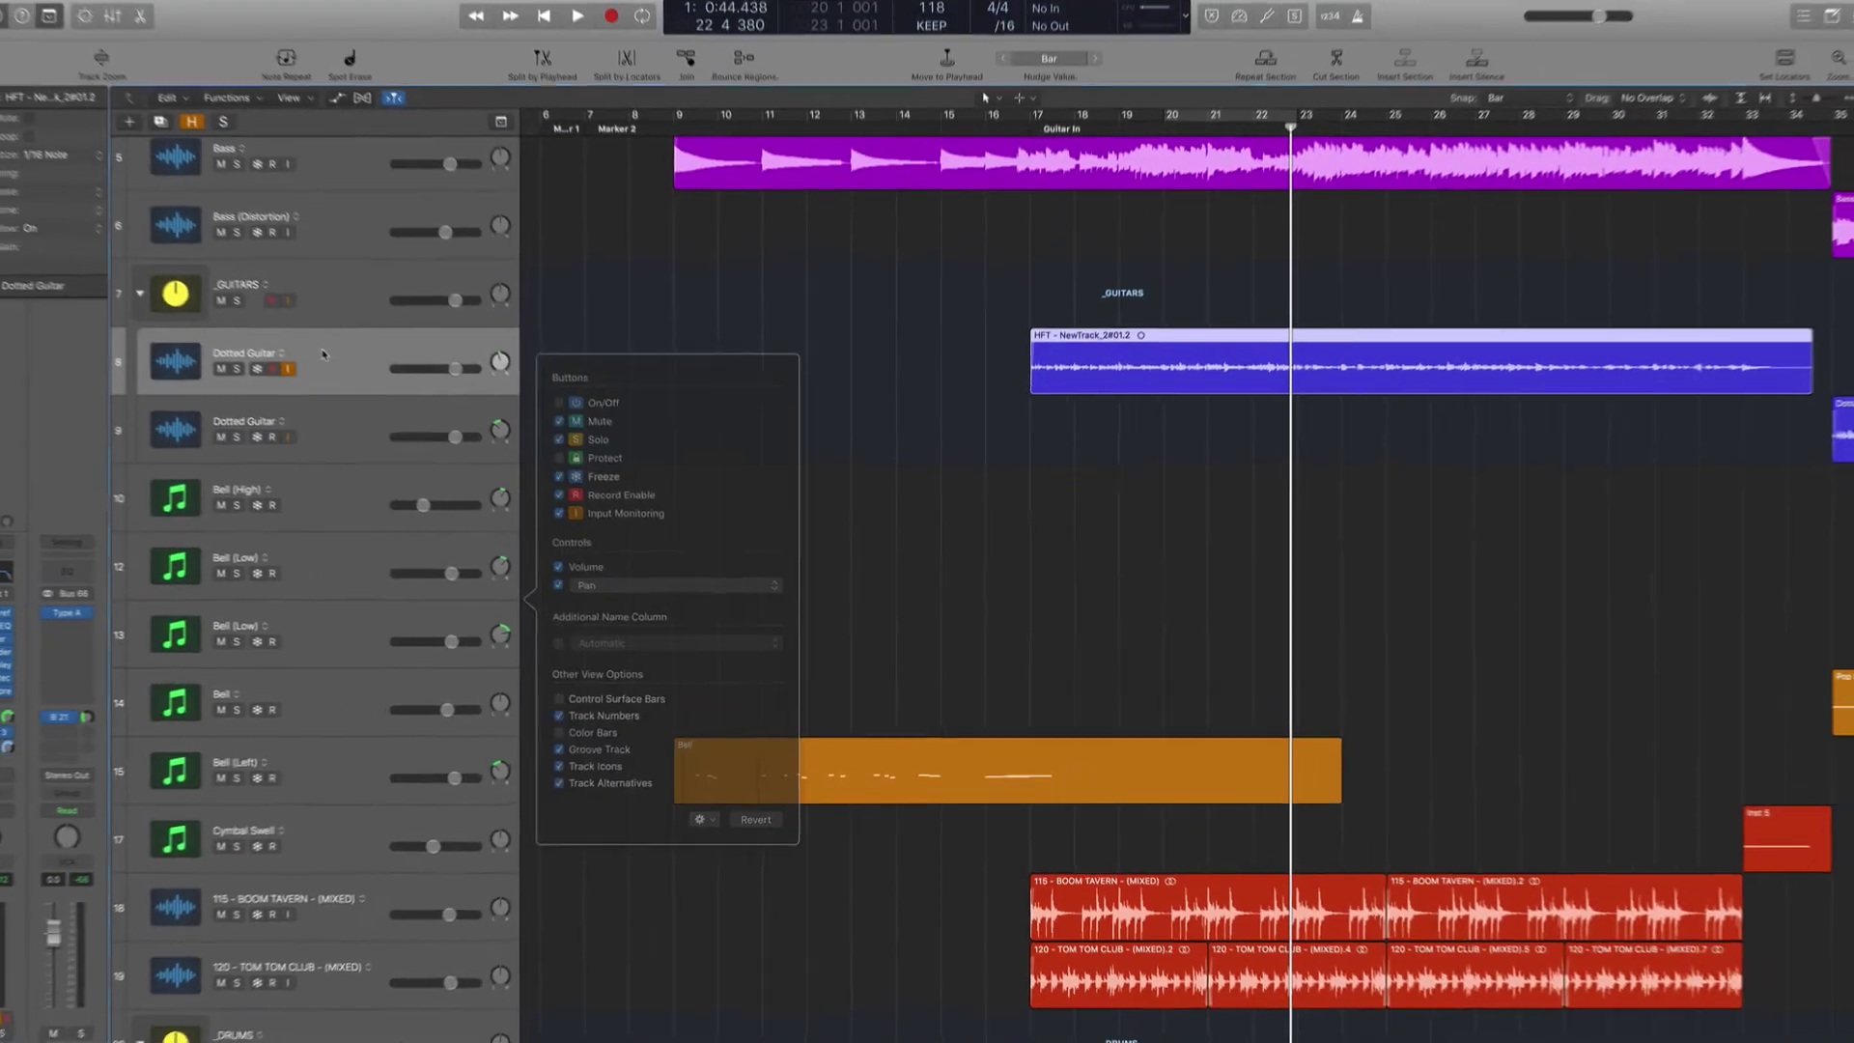
pyautogui.click(323, 353)
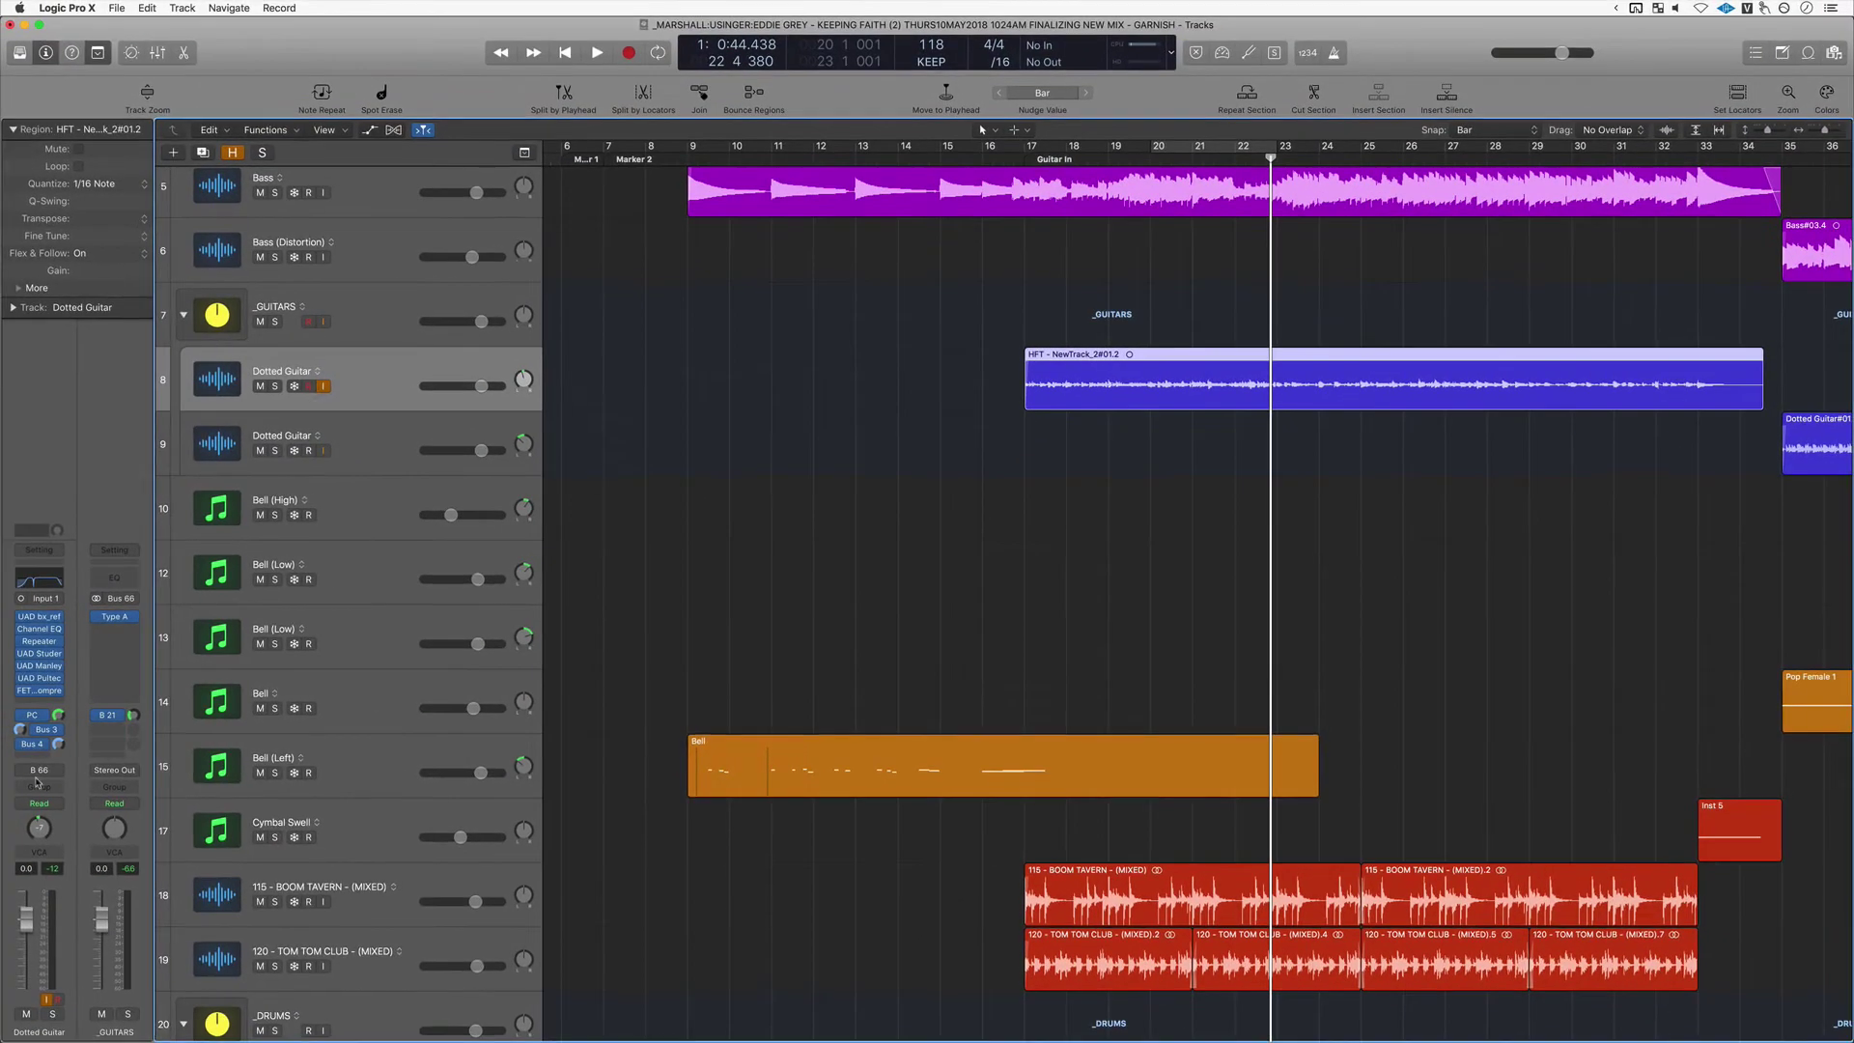
# Freeze and then unfreeze the Dotted Guitar track, and zoom out to the whole arrangement.
pyautogui.click(295, 387)
pyautogui.click(295, 386)
pyautogui.press('super+Left')
pyautogui.press('super+Left')
pyautogui.press('super+Left')
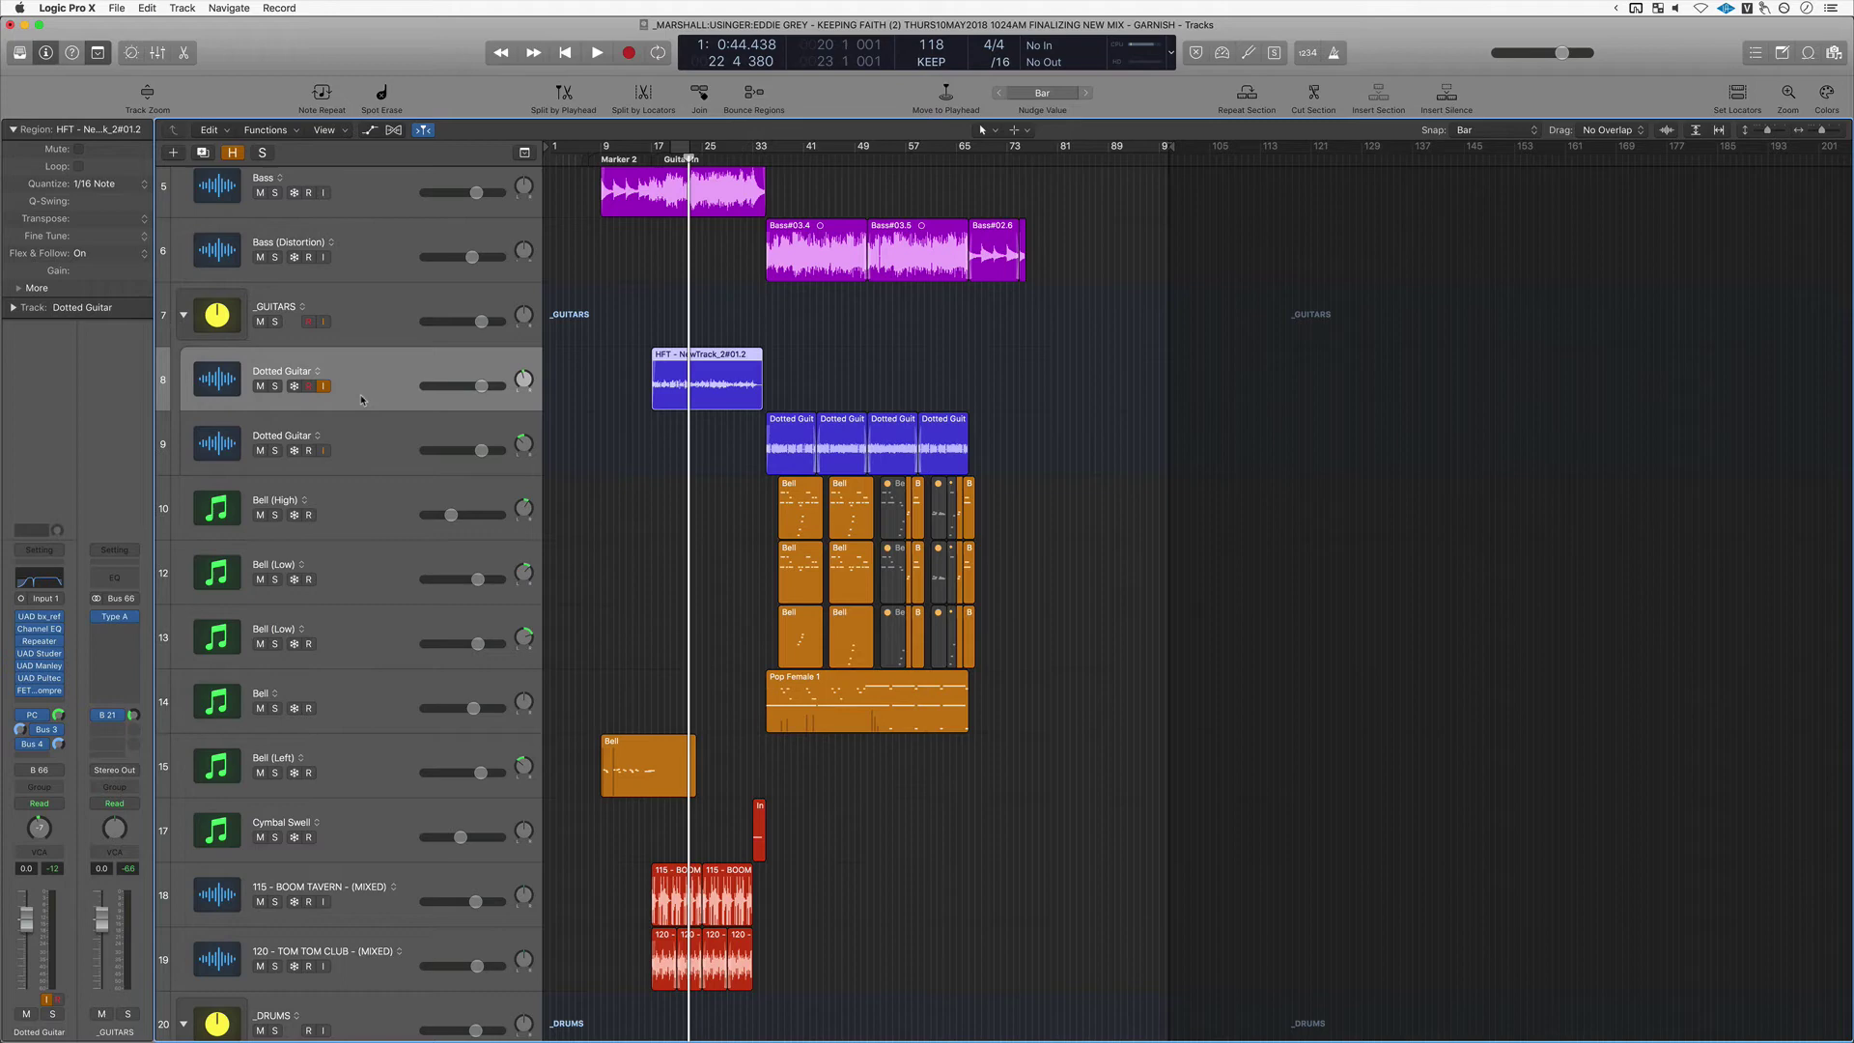
# Bounce the region in place to a new track named NEW AUDIO, muting the source region.
pyautogui.hotkey('ctrl', 'b')
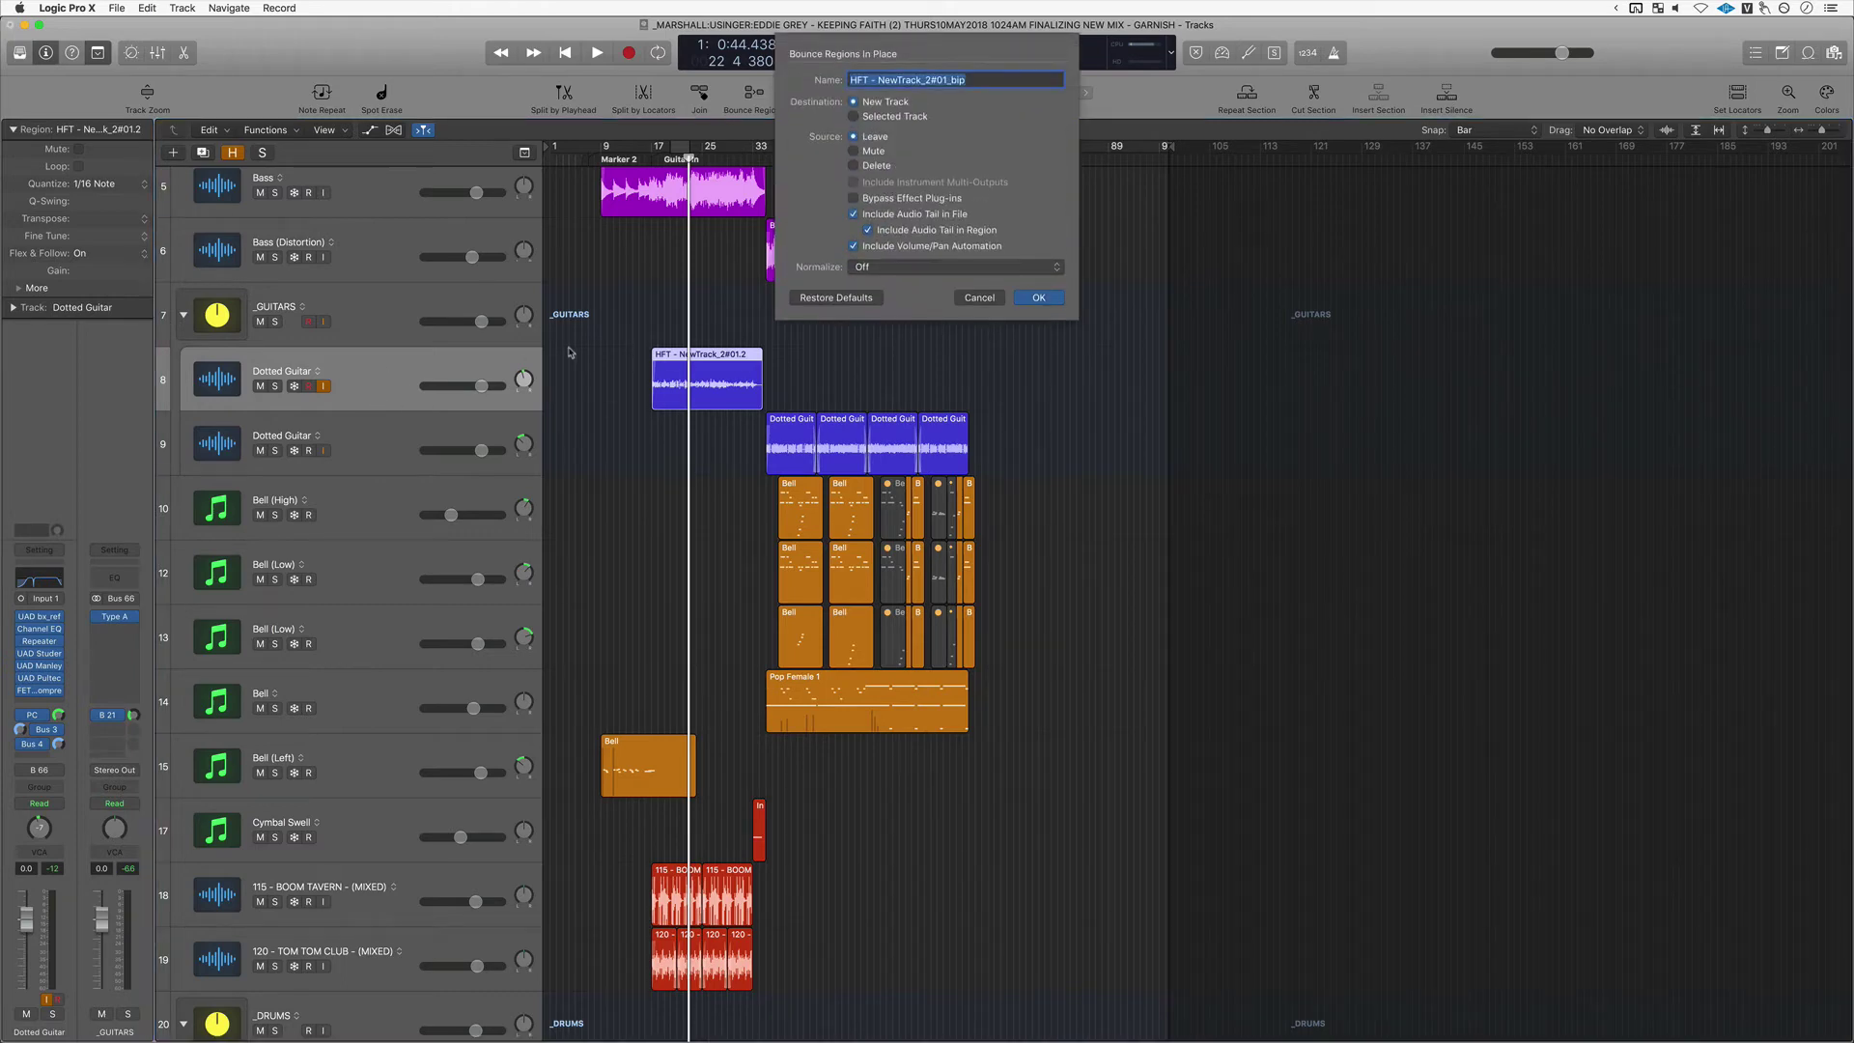
pyautogui.write('NEW AUDIO')
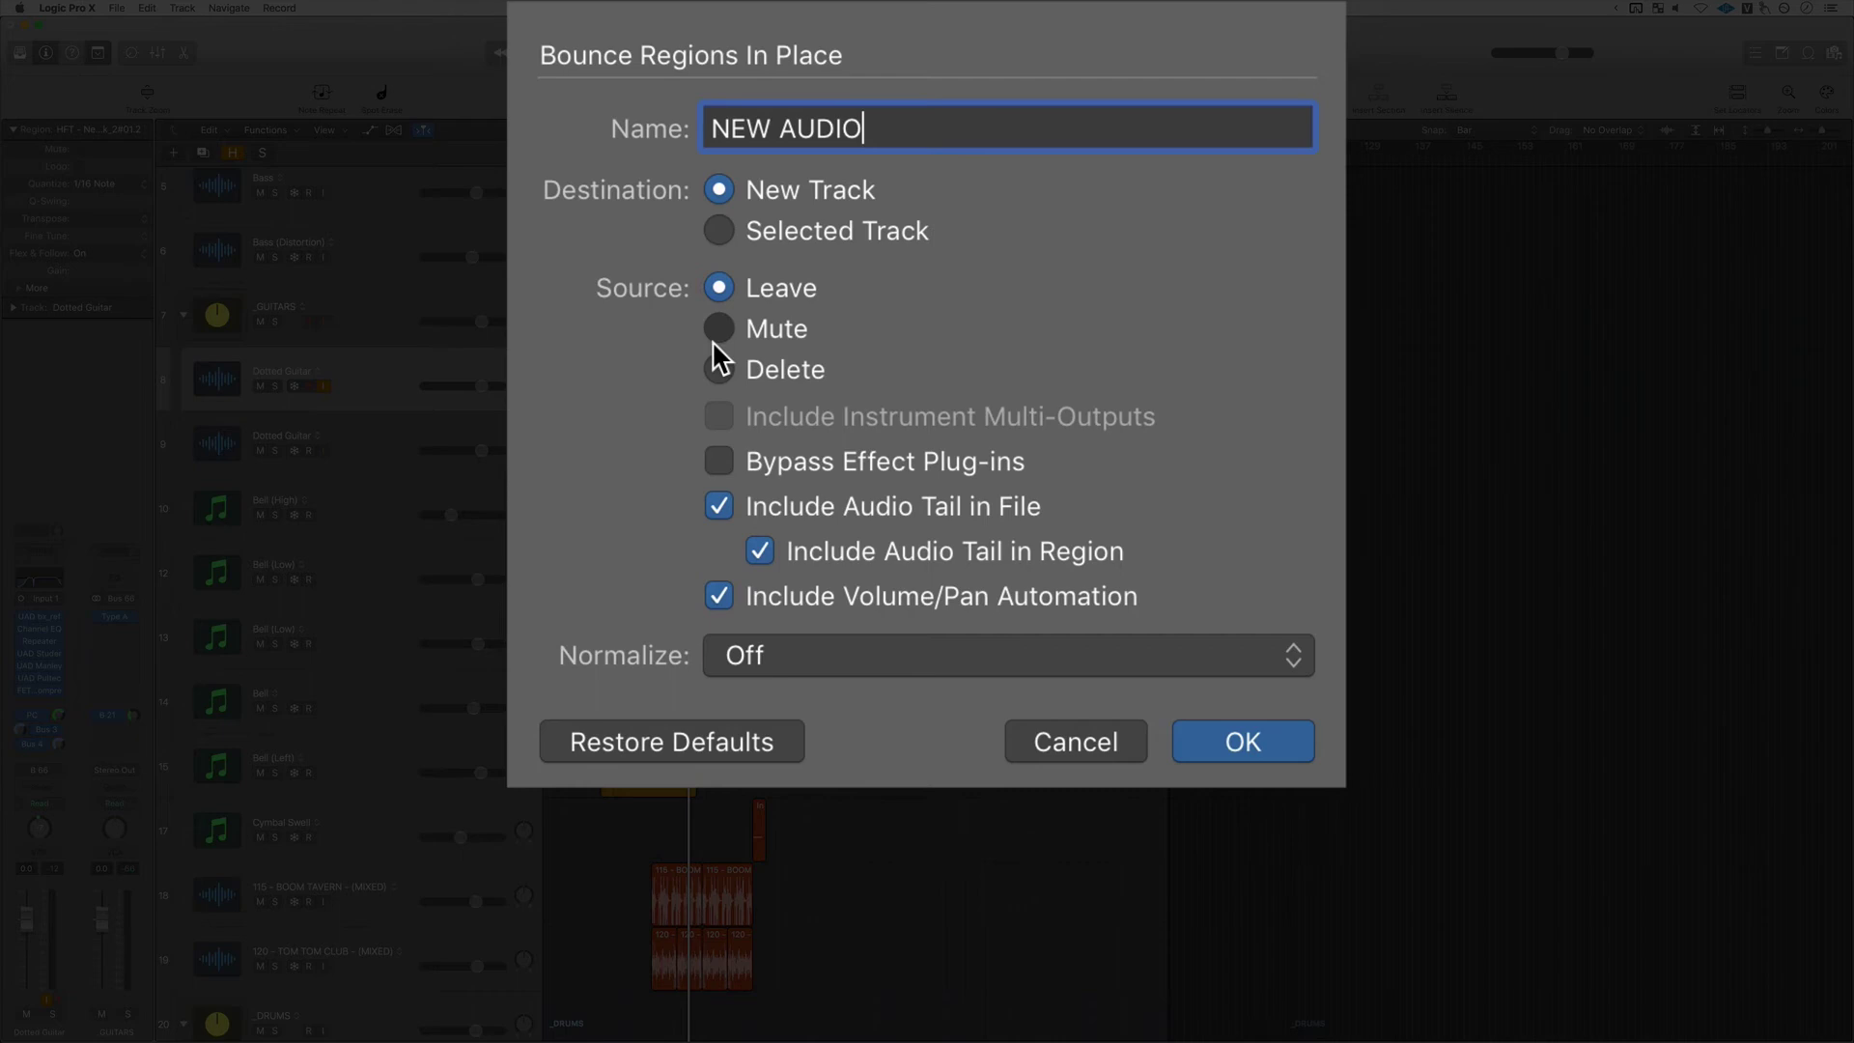
pyautogui.click(806, 338)
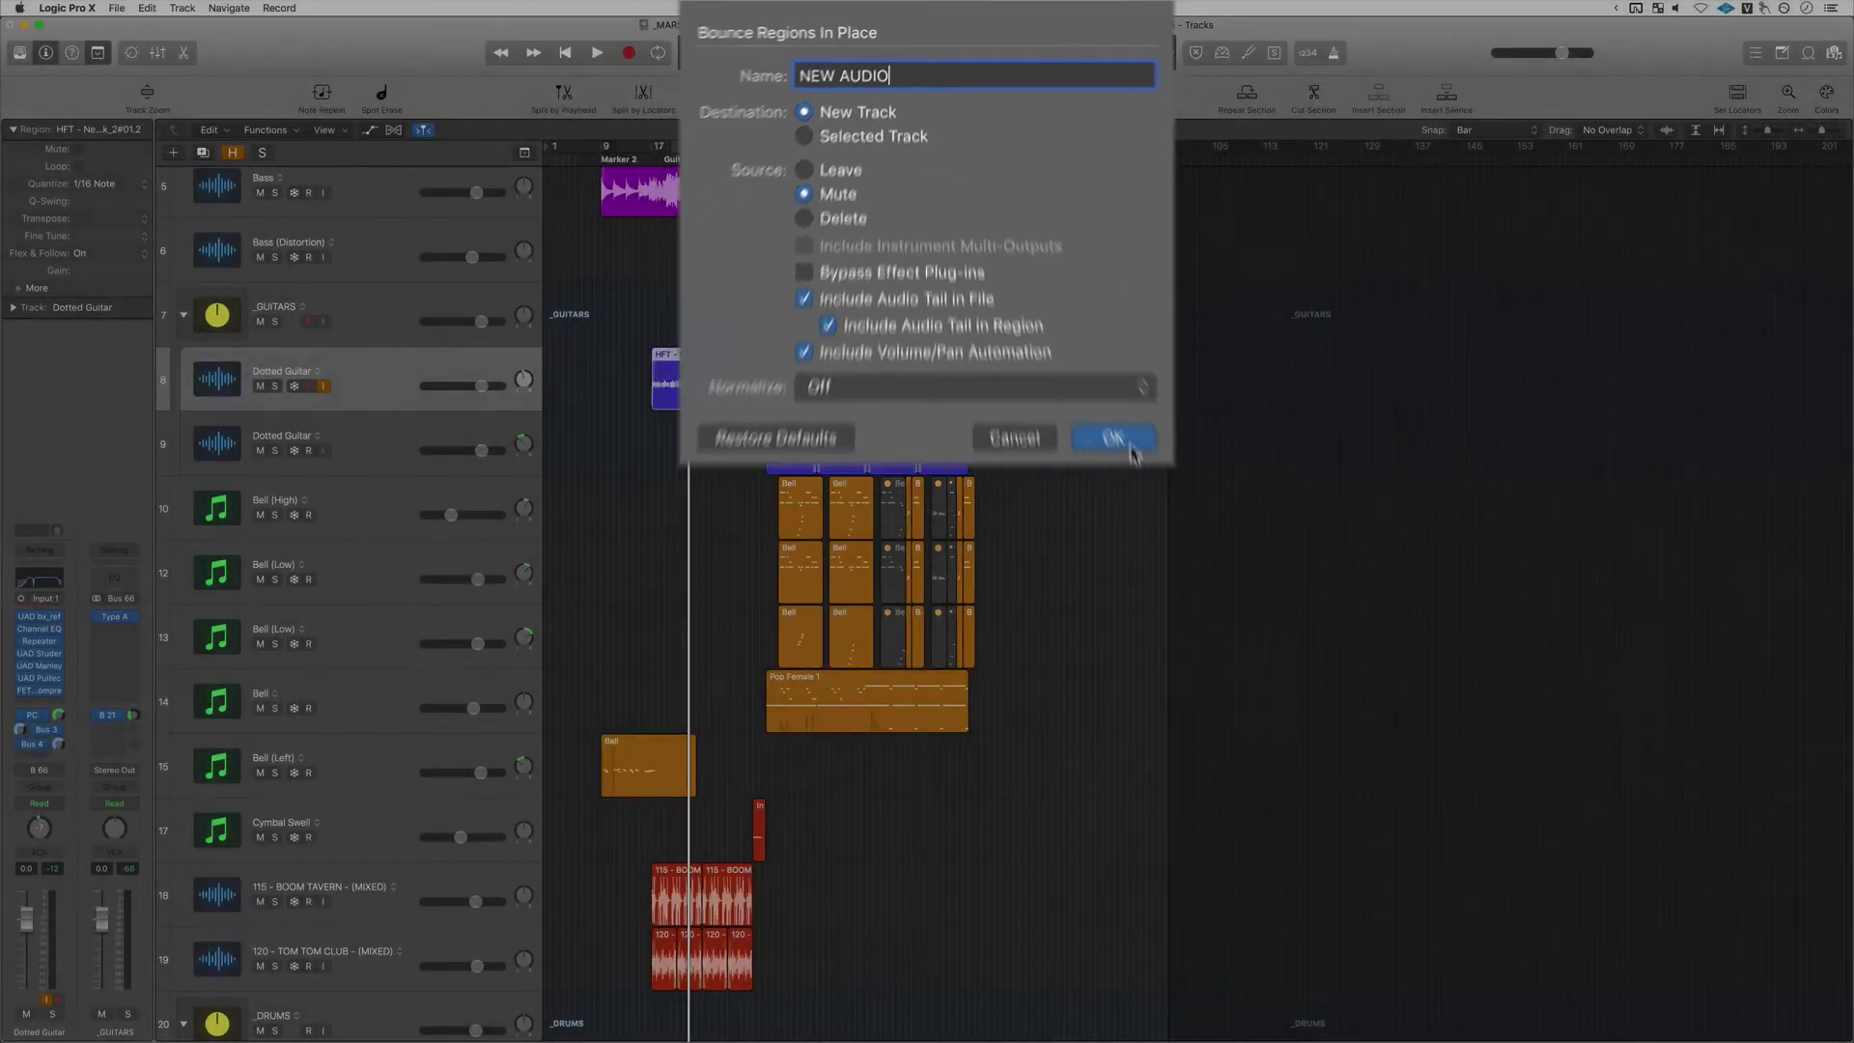
pyautogui.click(1113, 439)
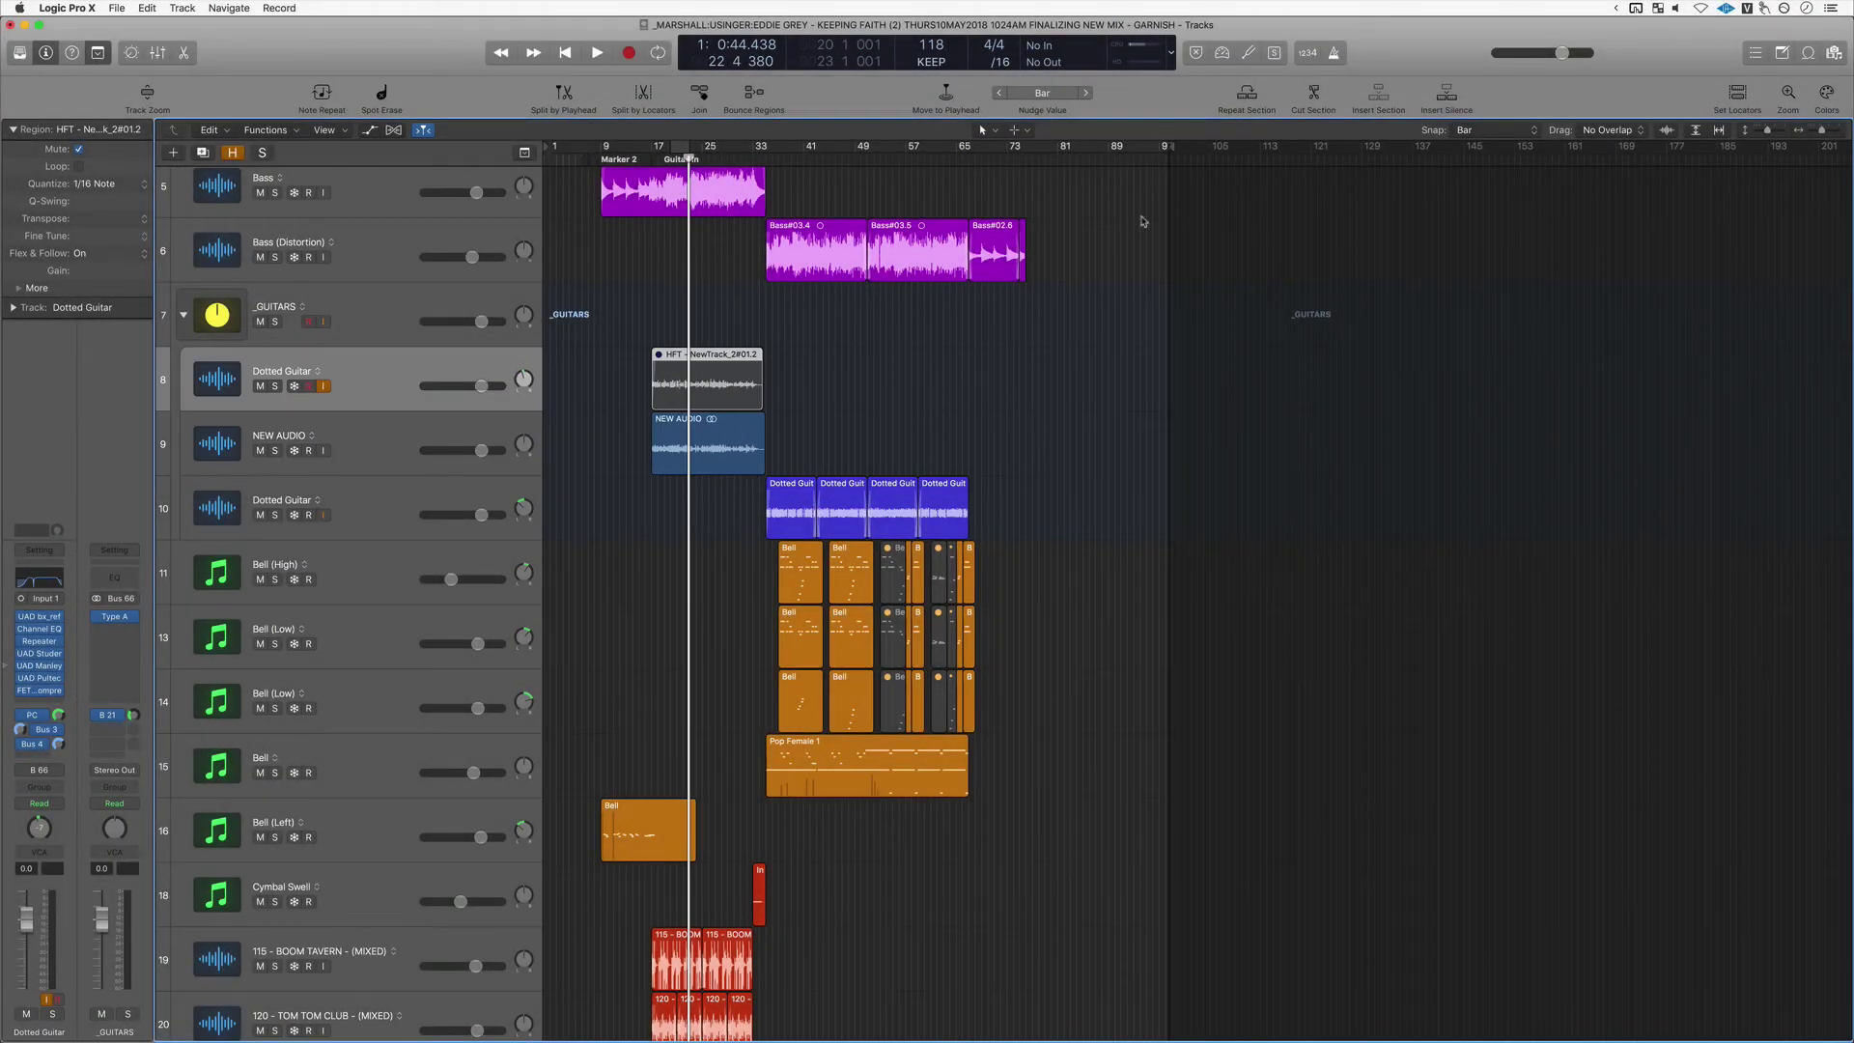
# Bypass Dotted Guitar's first insert and Bus 3/4 sends, then select the NEW AUDIO track.
pyautogui.click(22, 617)
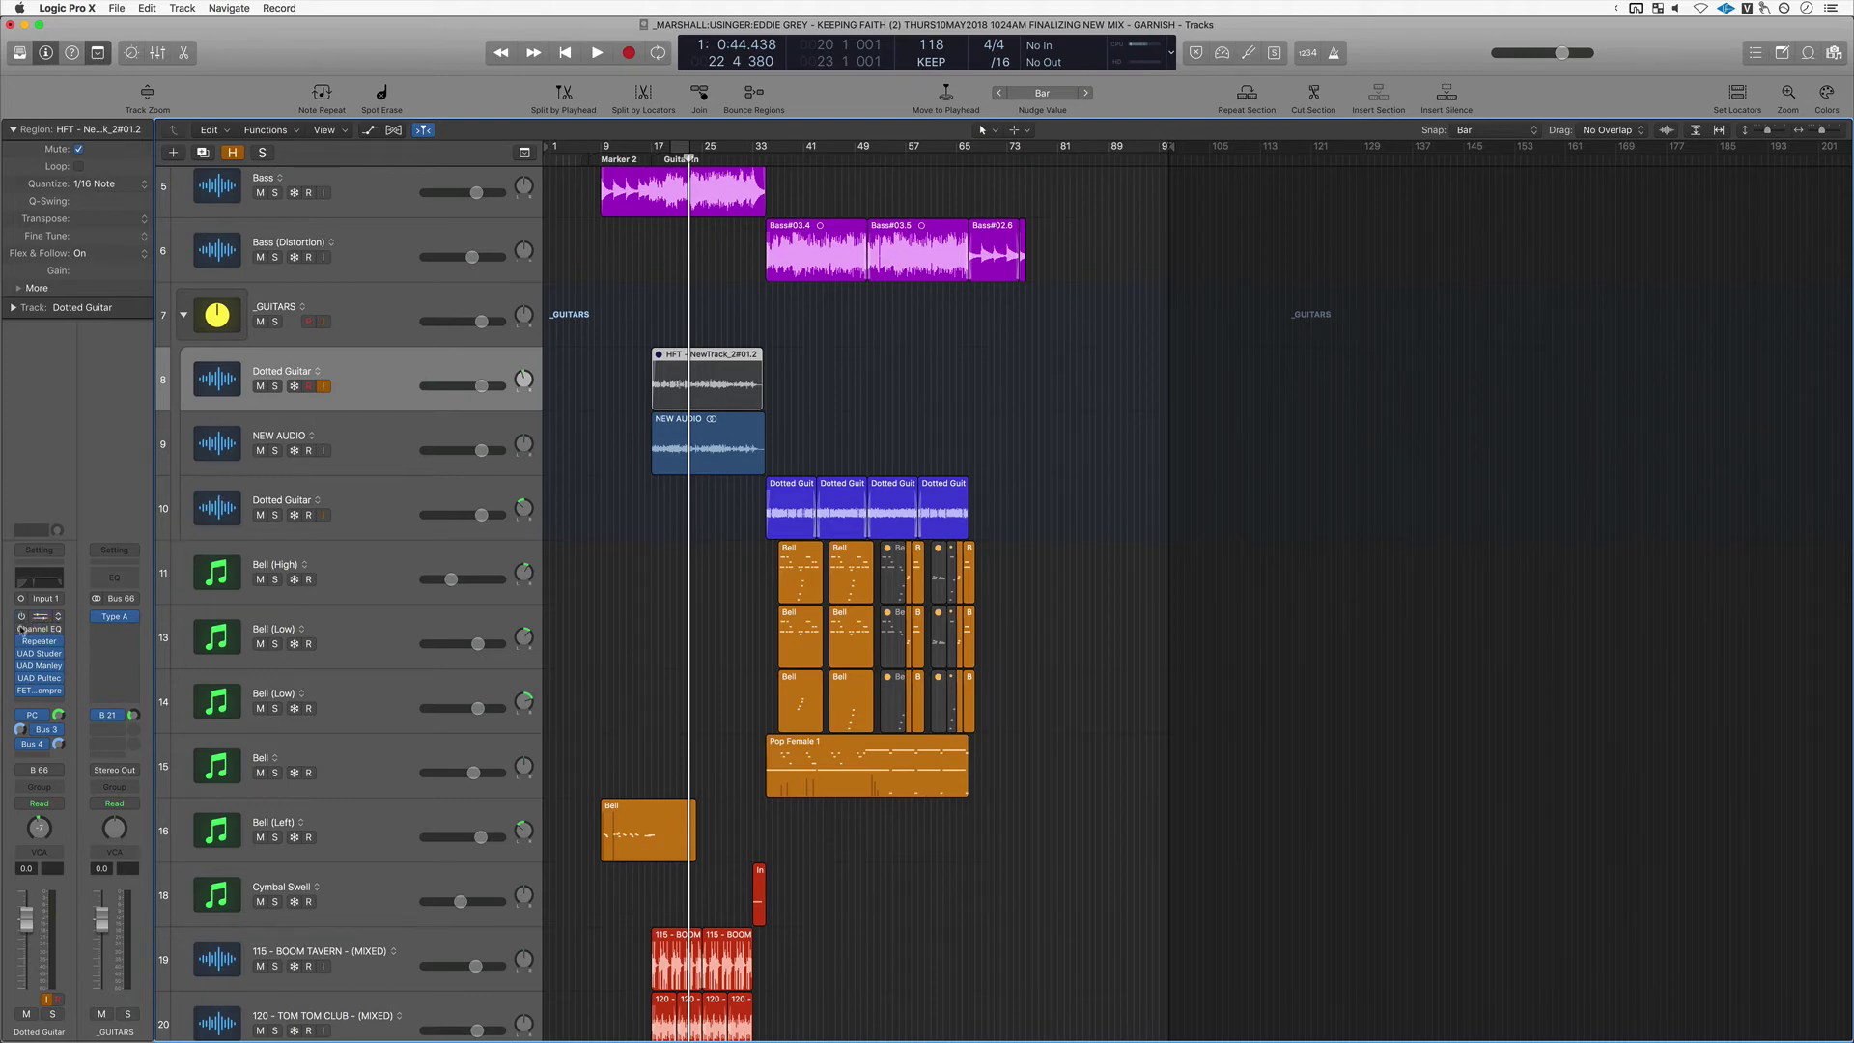
pyautogui.click(22, 715)
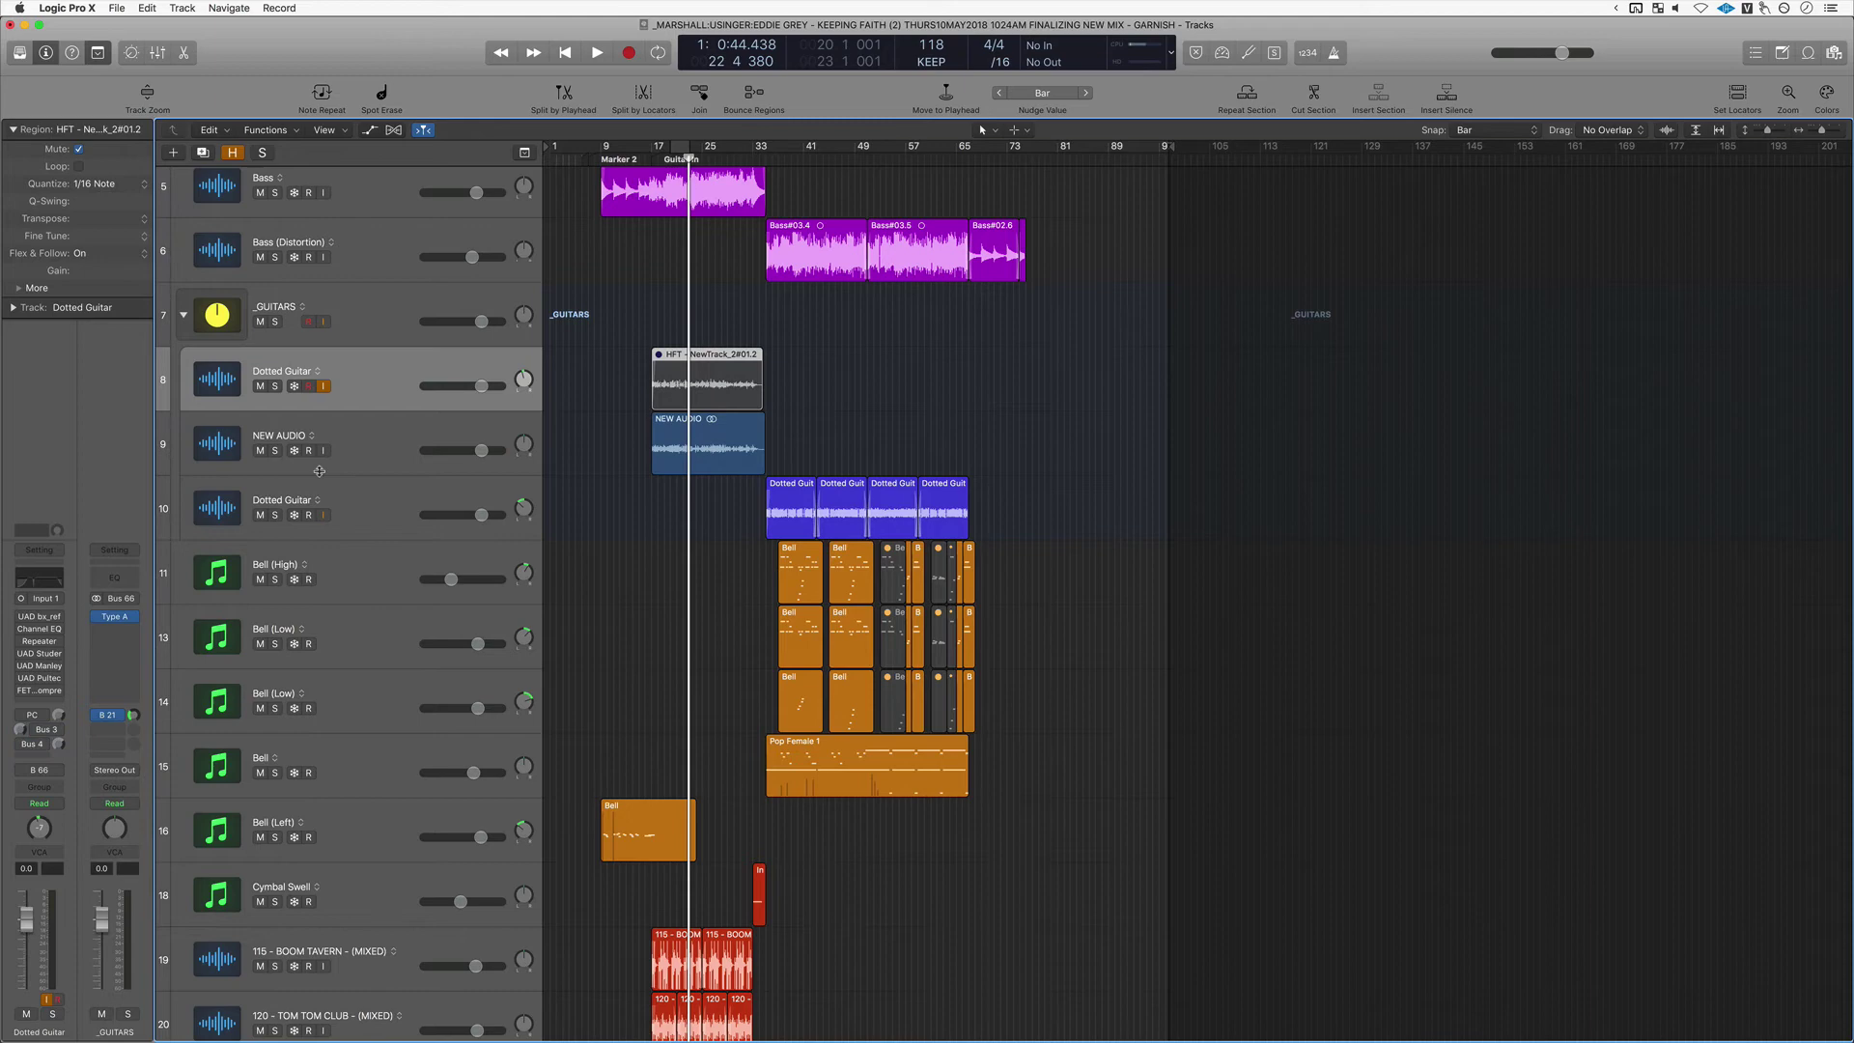
pyautogui.click(355, 454)
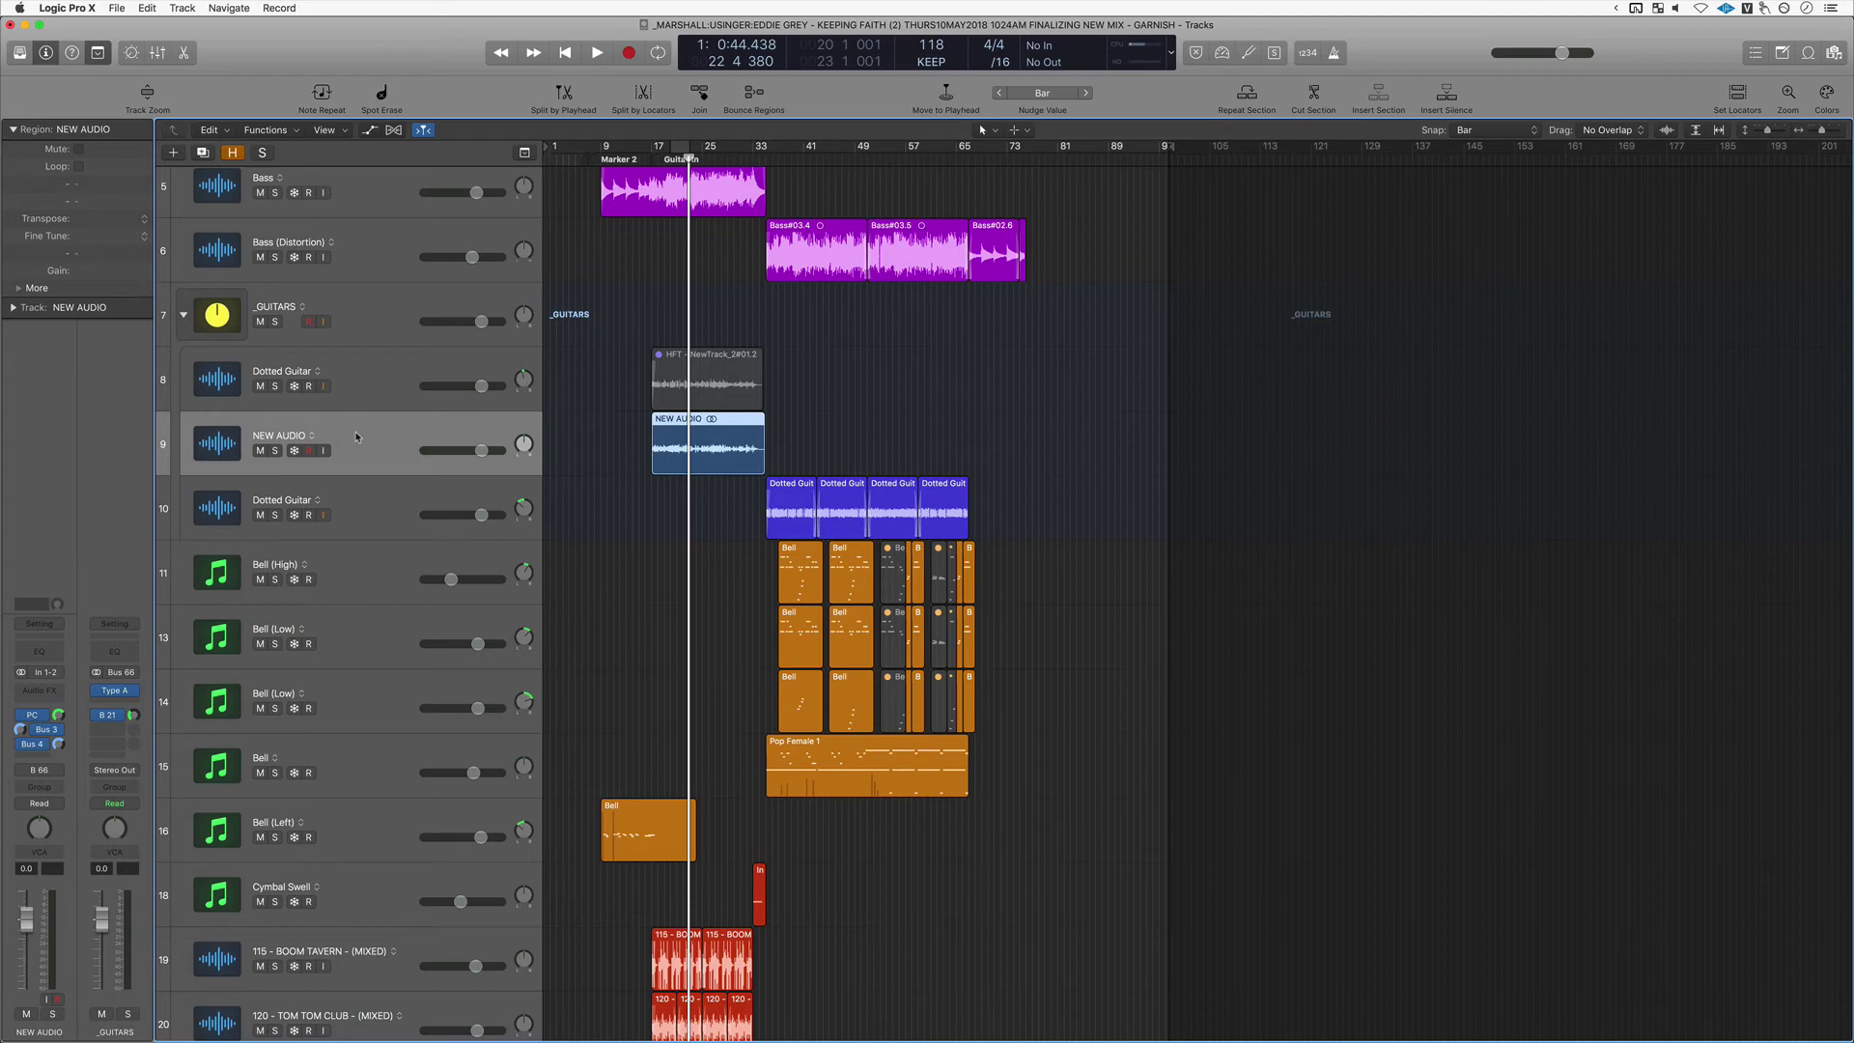
pyautogui.click(580, 389)
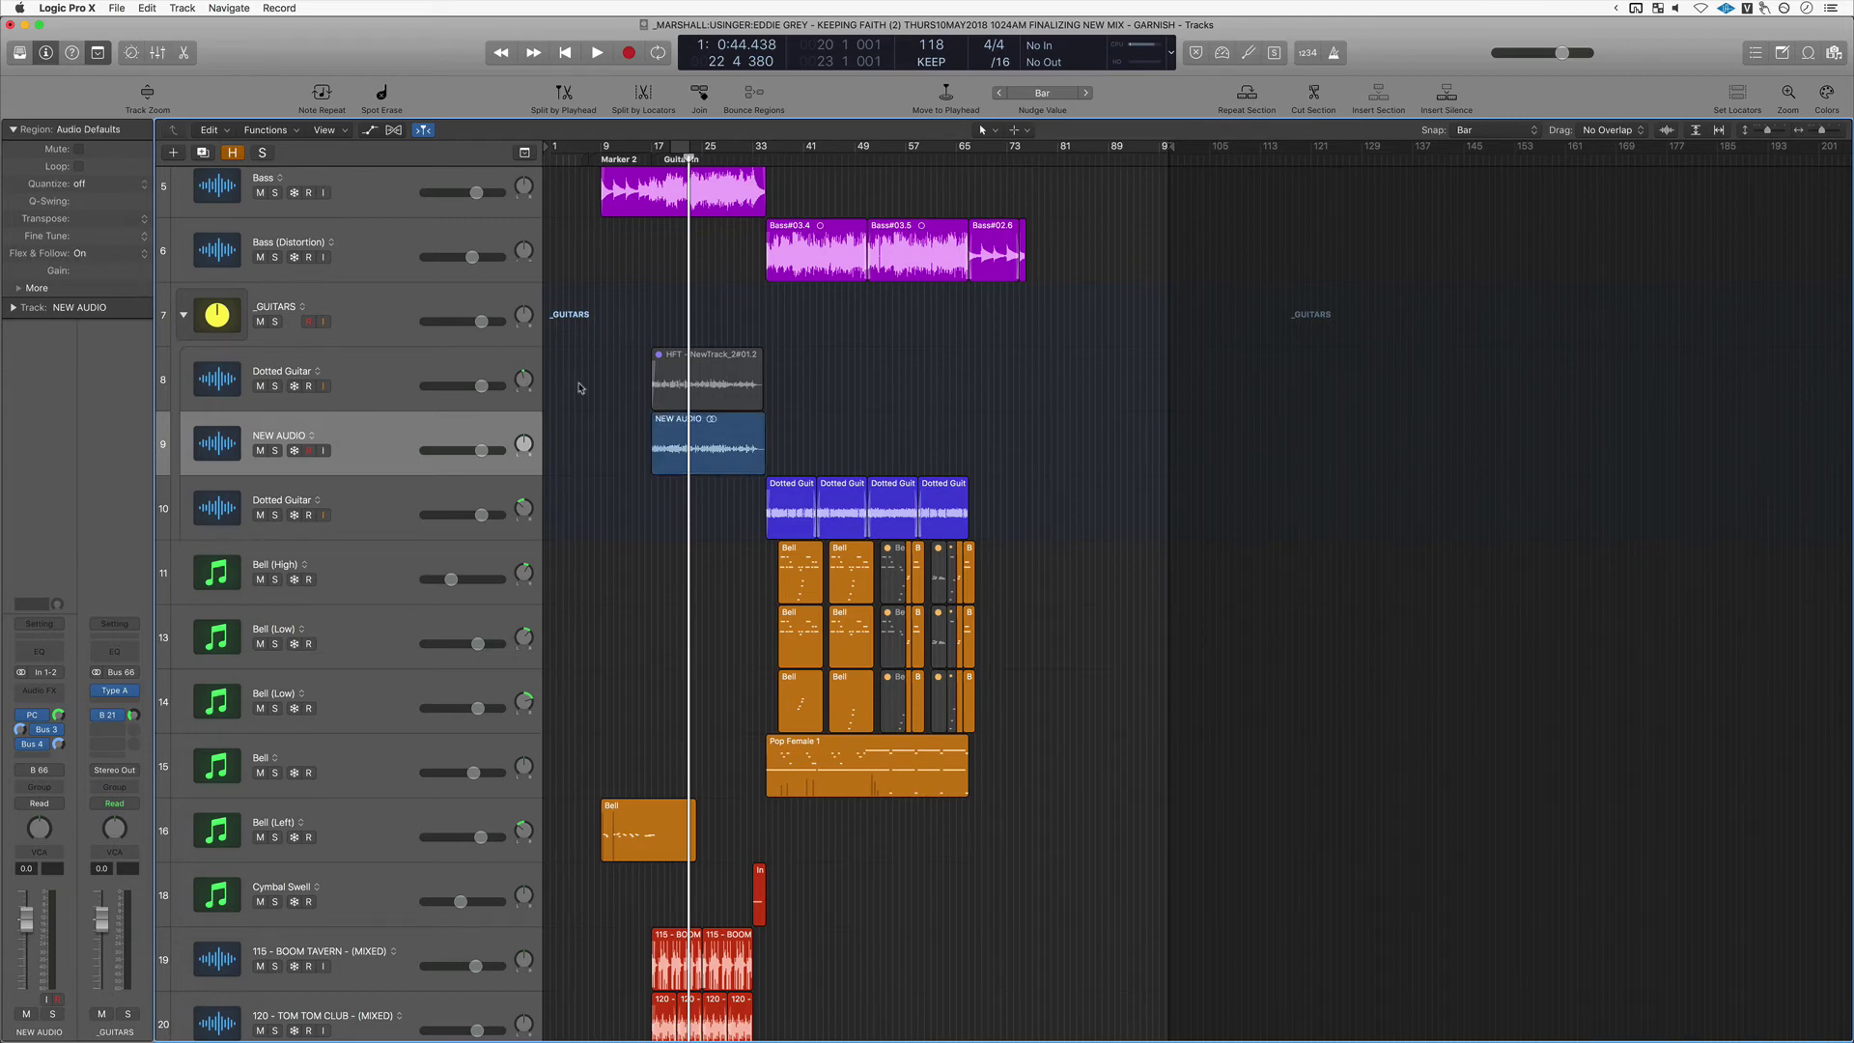
# Show the File > Bounce submenu listing Regions in Place, Track in Place and Project or Section.
pyautogui.click(115, 7)
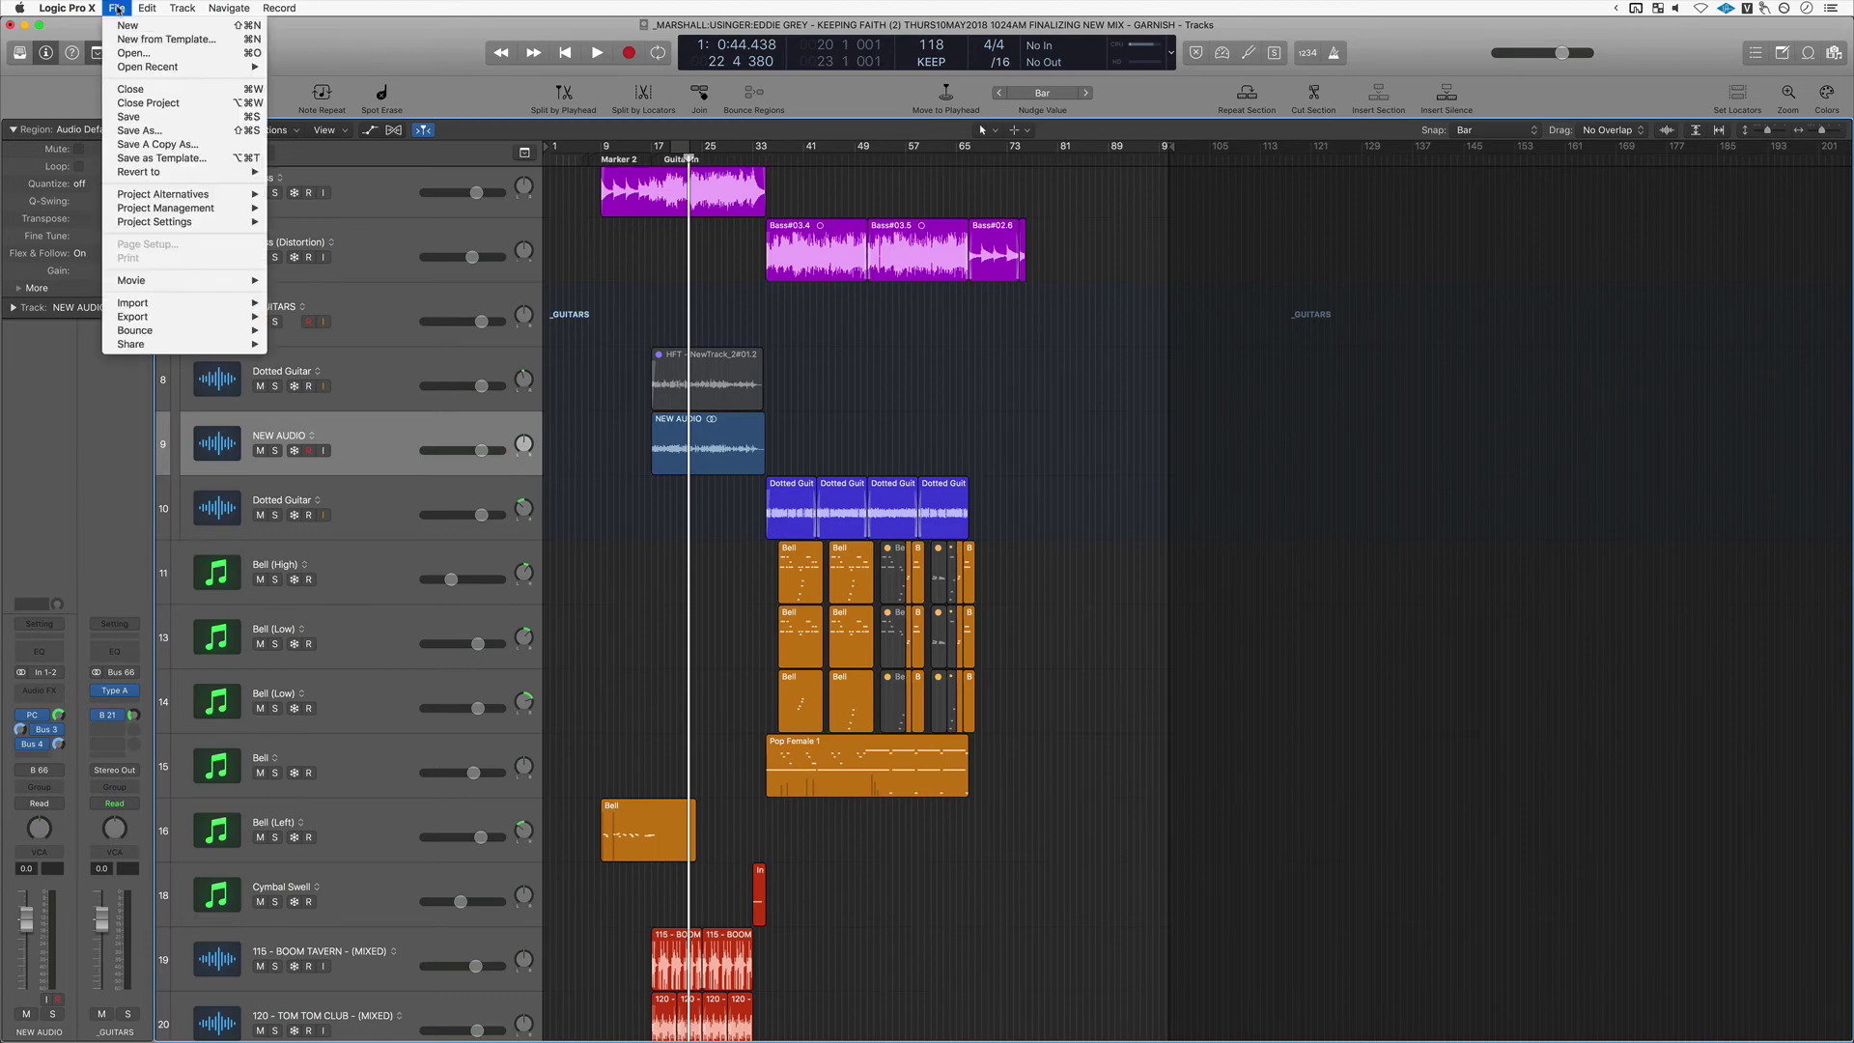
pyautogui.moveTo(170, 330)
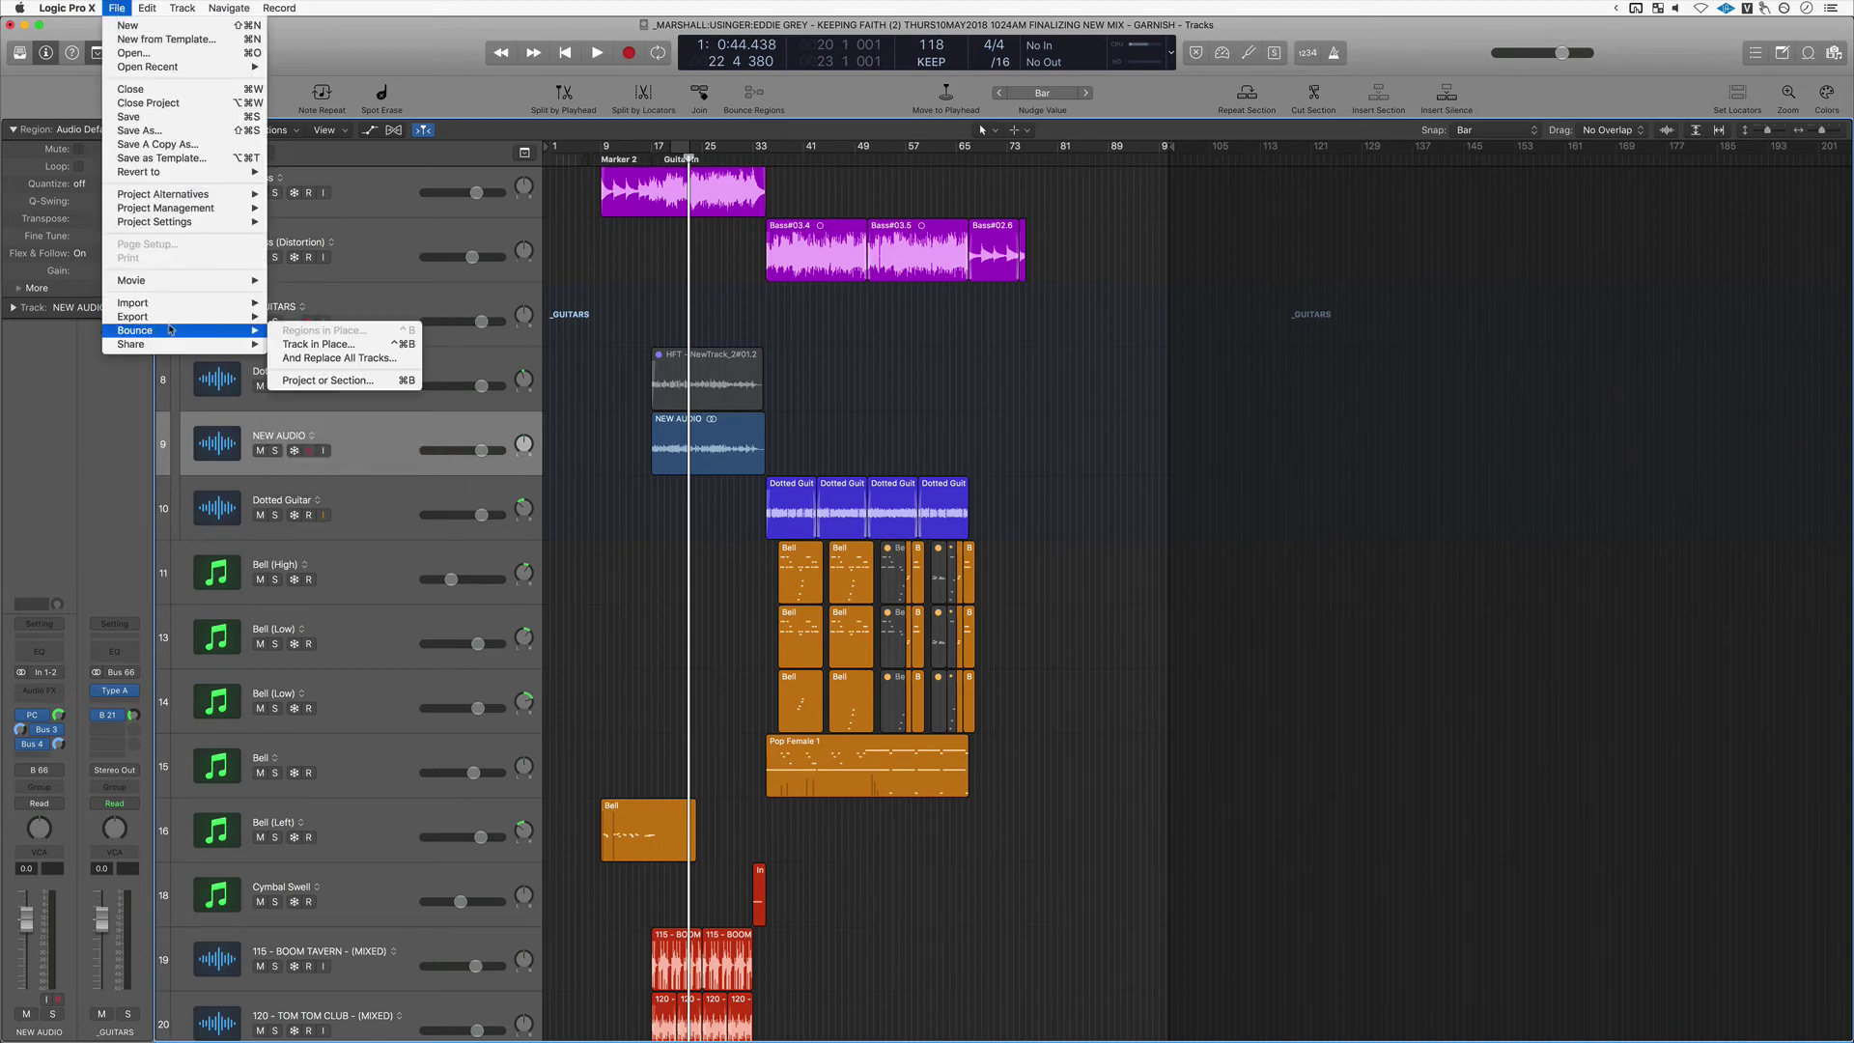